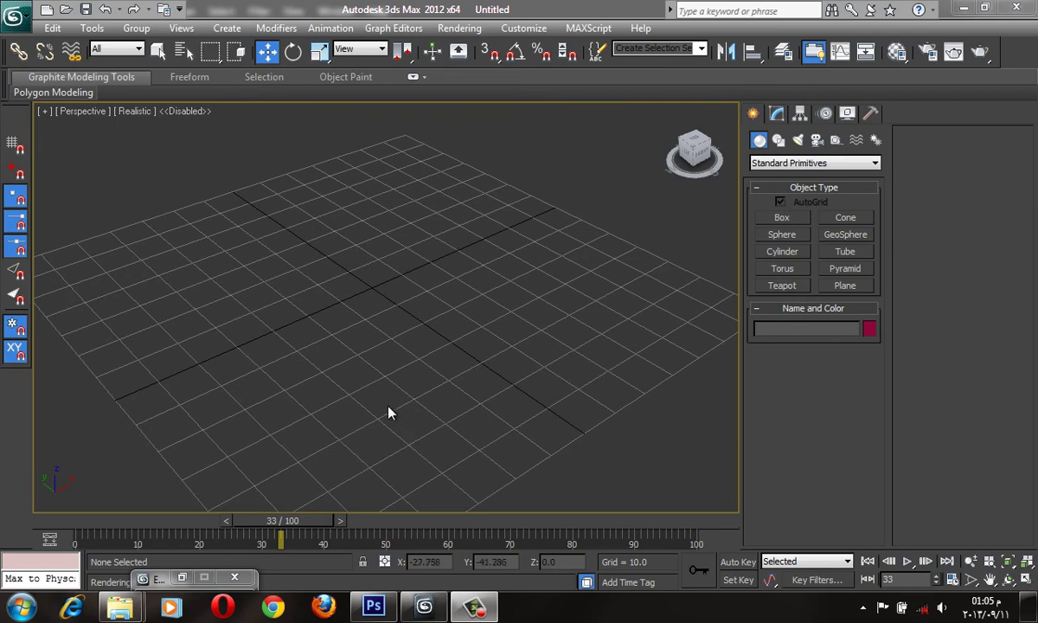
# Step: Create a thin flat box, Box001, lying on the grid as the floor
pyautogui.moveTo(388, 414)
pyautogui.keyDown('alt'); pyautogui.mouseDown(button='middle')
pyautogui.moveTo(413, 383)
pyautogui.moveTo(402, 407)
pyautogui.mouseUp(button='middle'); pyautogui.keyUp('alt')
pyautogui.click(789, 218)
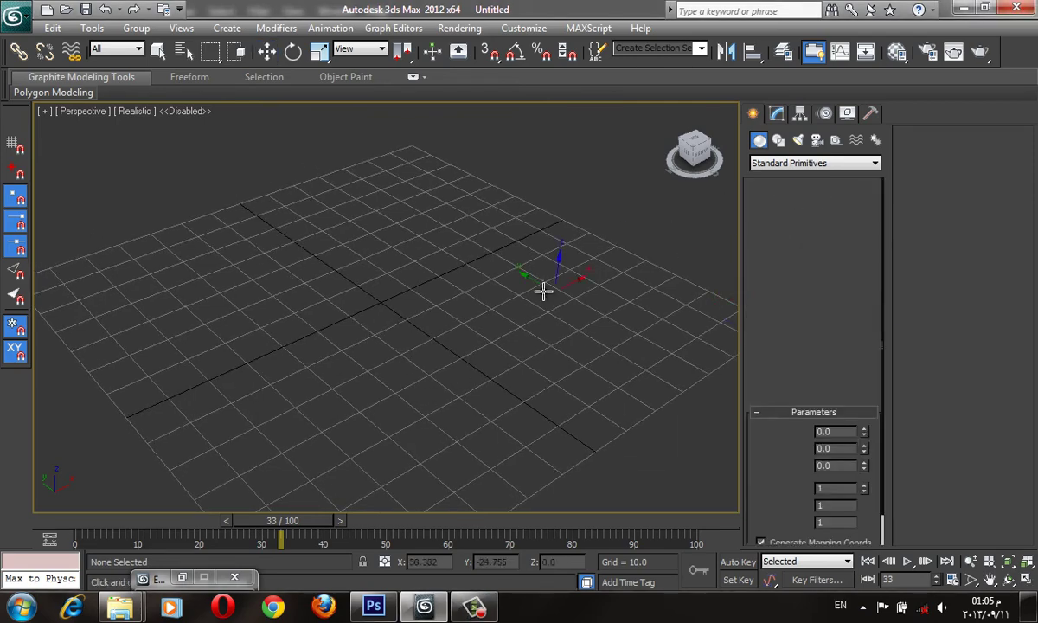
pyautogui.moveTo(502, 246)
pyautogui.mouseDown()
pyautogui.moveTo(173, 283)
pyautogui.moveTo(117, 271)
pyautogui.mouseUp()
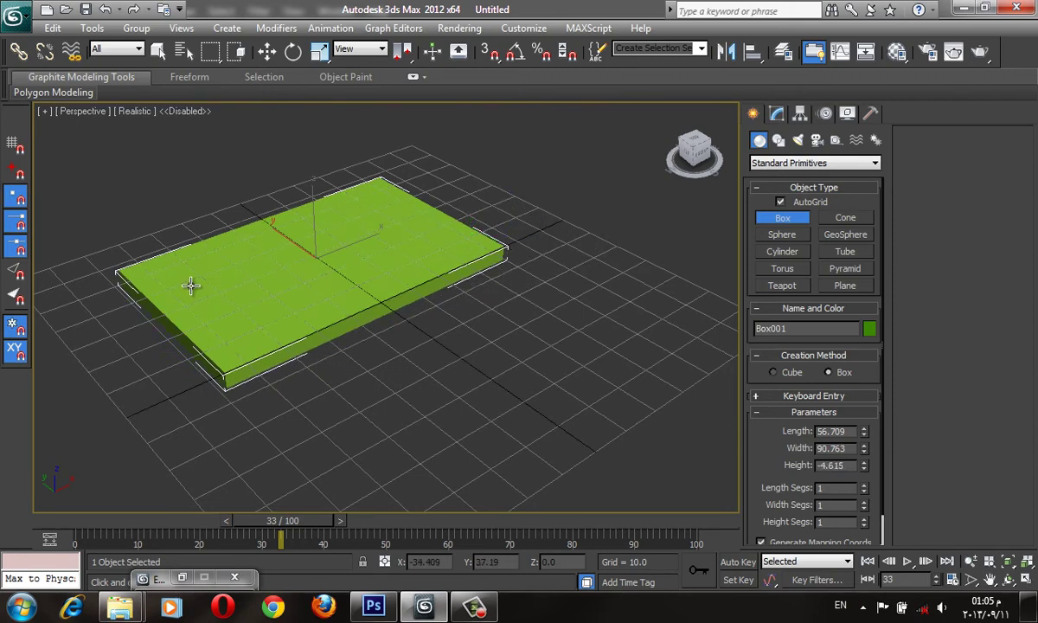
pyautogui.click(191, 284)
# Step: In the Material Editor, give 05 - Default a Tiles map (Map #6) as Diffuse Color
pyautogui.press('m')
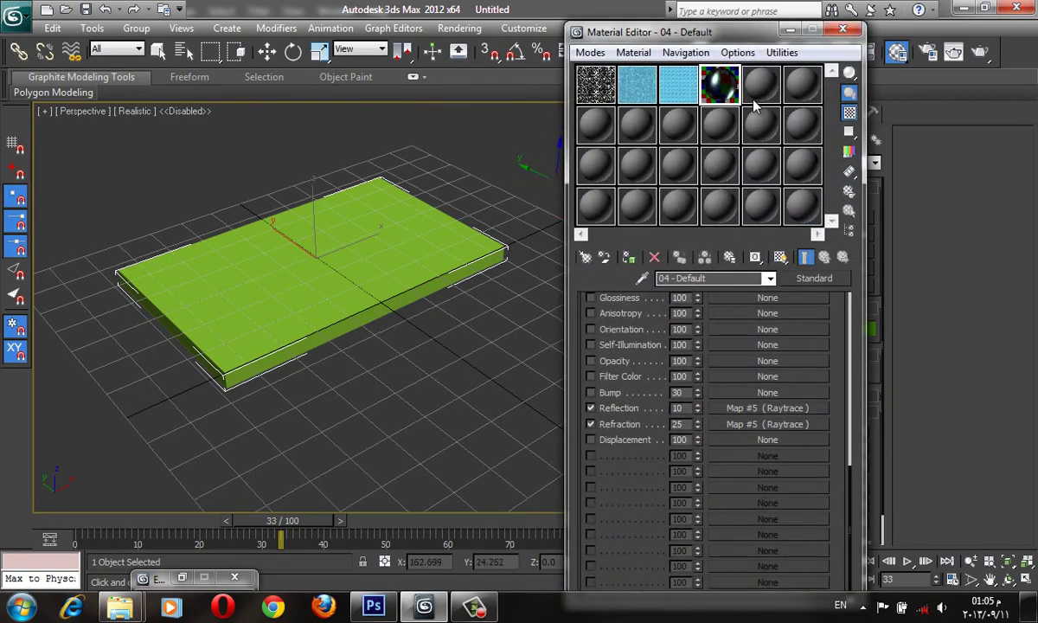
pyautogui.click(751, 87)
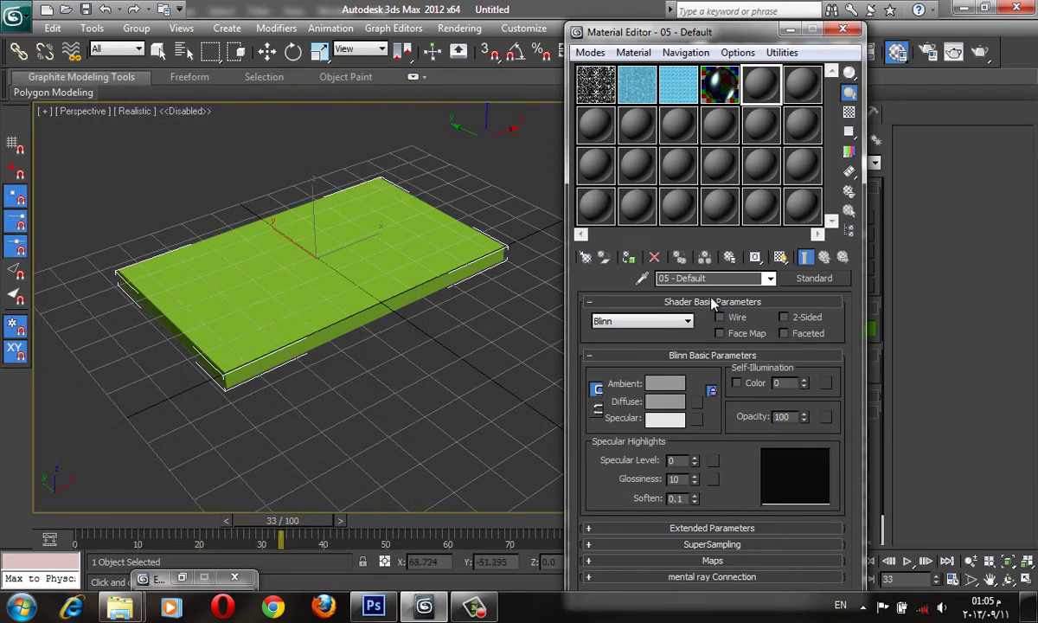
pyautogui.click(669, 301)
pyautogui.click(671, 318)
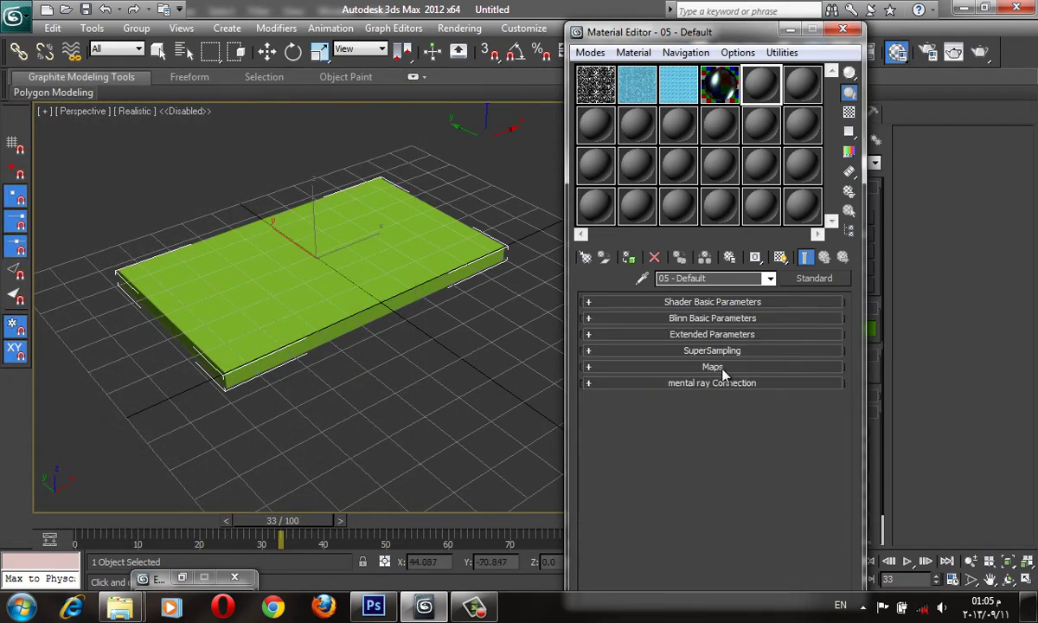
pyautogui.click(721, 368)
pyautogui.click(733, 350)
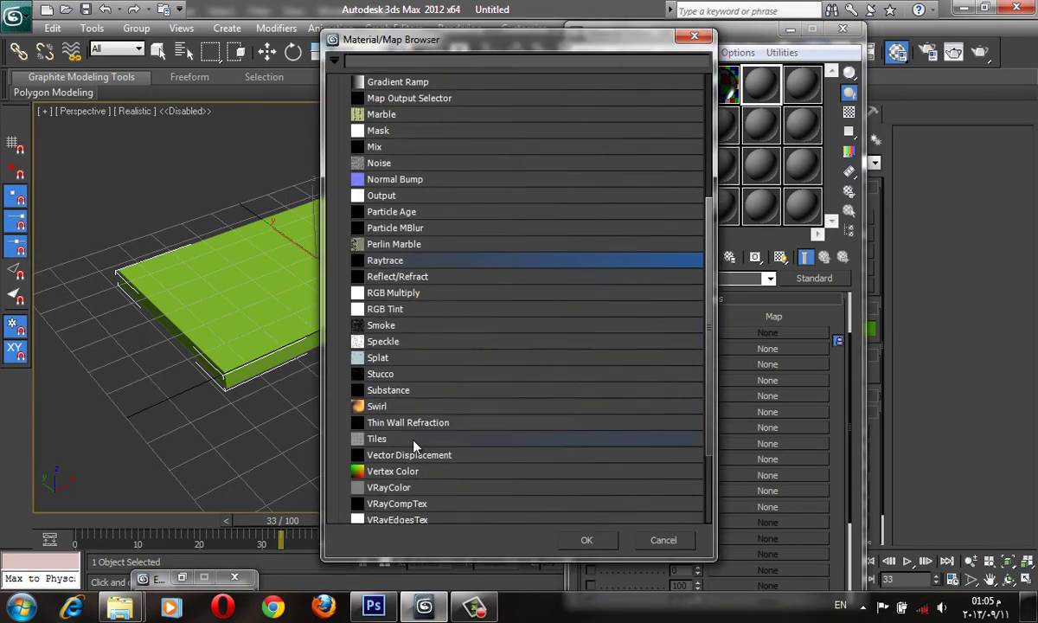
pyautogui.click(392, 440)
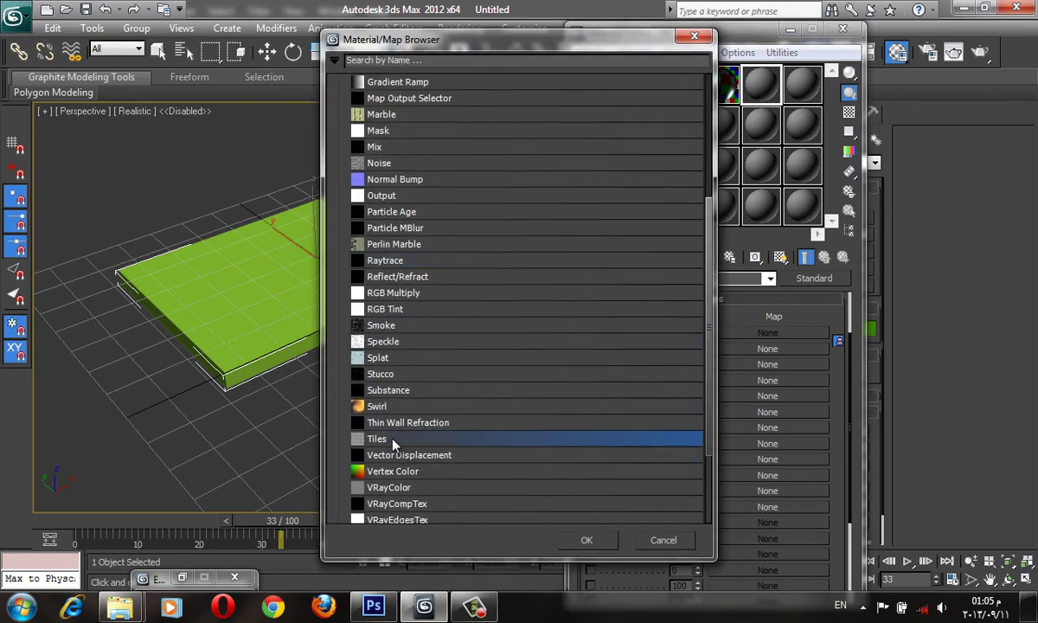
pyautogui.doubleClick(394, 441)
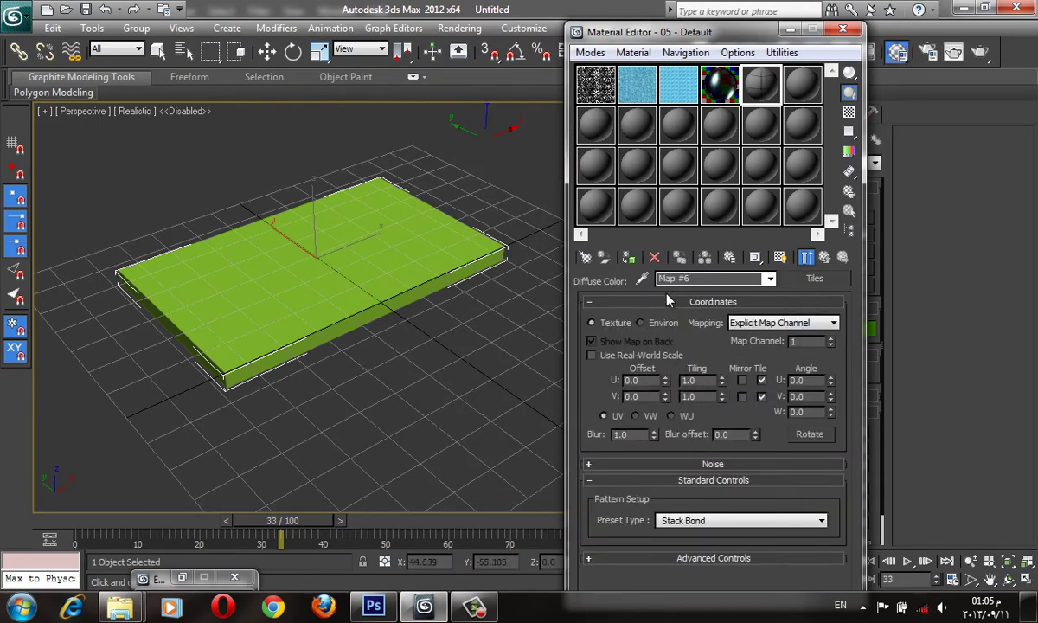
# Step: Open a magnified flat preview of Map #6 and move it over the viewport
pyautogui.doubleClick(760, 102)
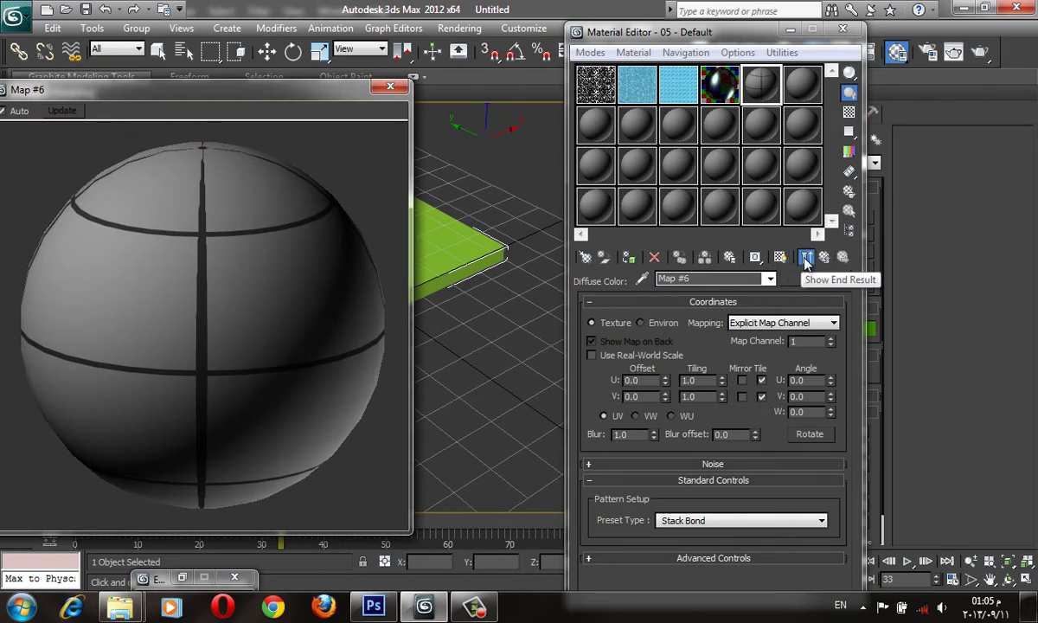
pyautogui.click(806, 258)
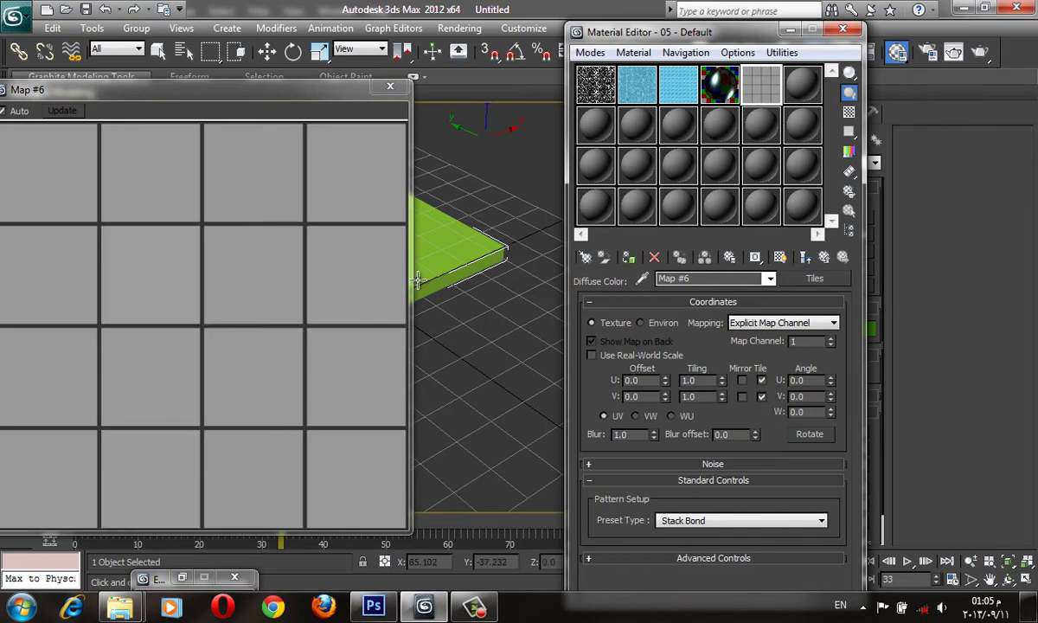
pyautogui.moveTo(260, 98); pyautogui.dragTo(340, 66)
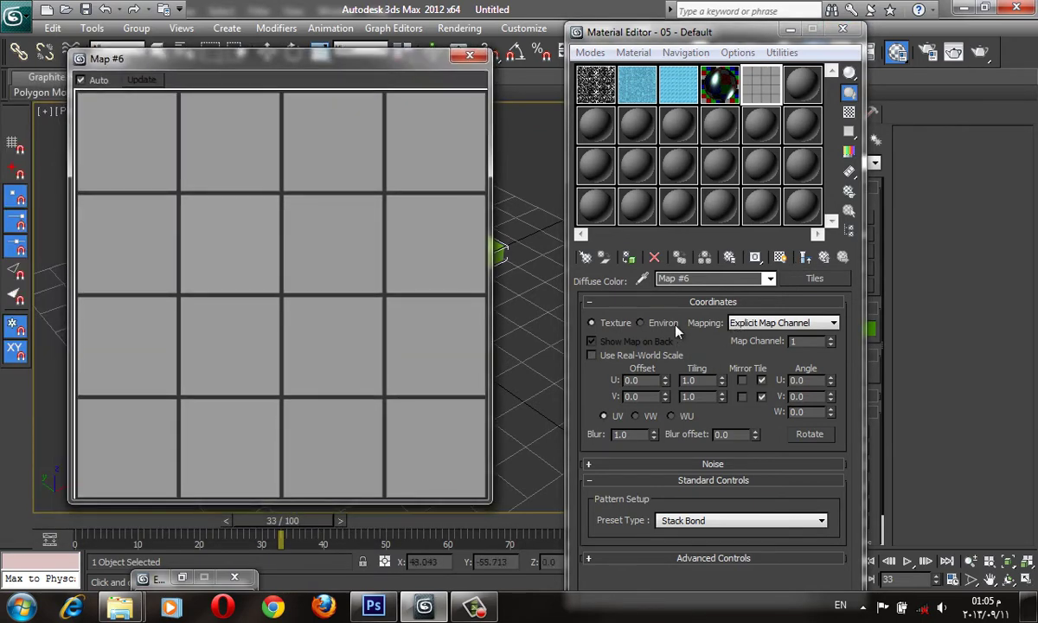
# Step: Rearrange the Tiles rollouts, expanding Advanced Controls, and open the tile Preset Type list
pyautogui.click(678, 303)
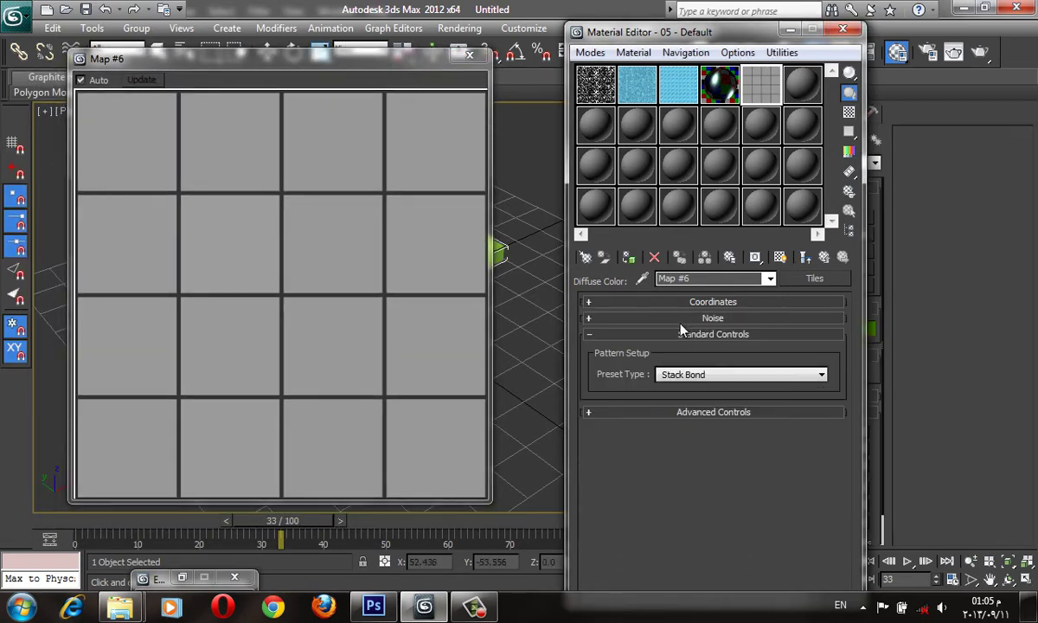
pyautogui.click(684, 412)
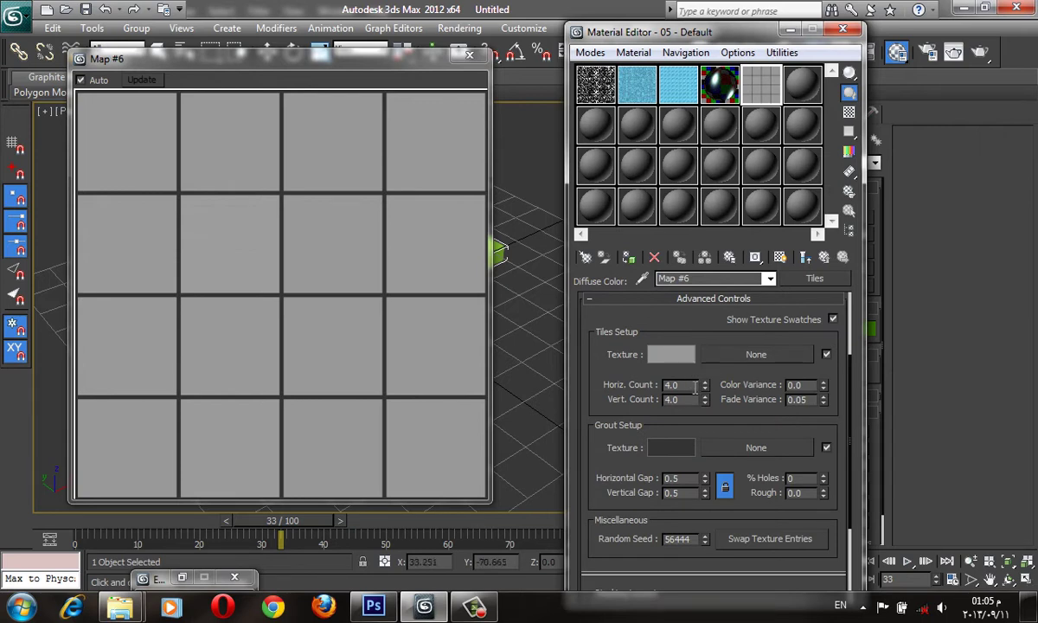
pyautogui.scroll(1, 695, 388)
pyautogui.scroll(3, 695, 386)
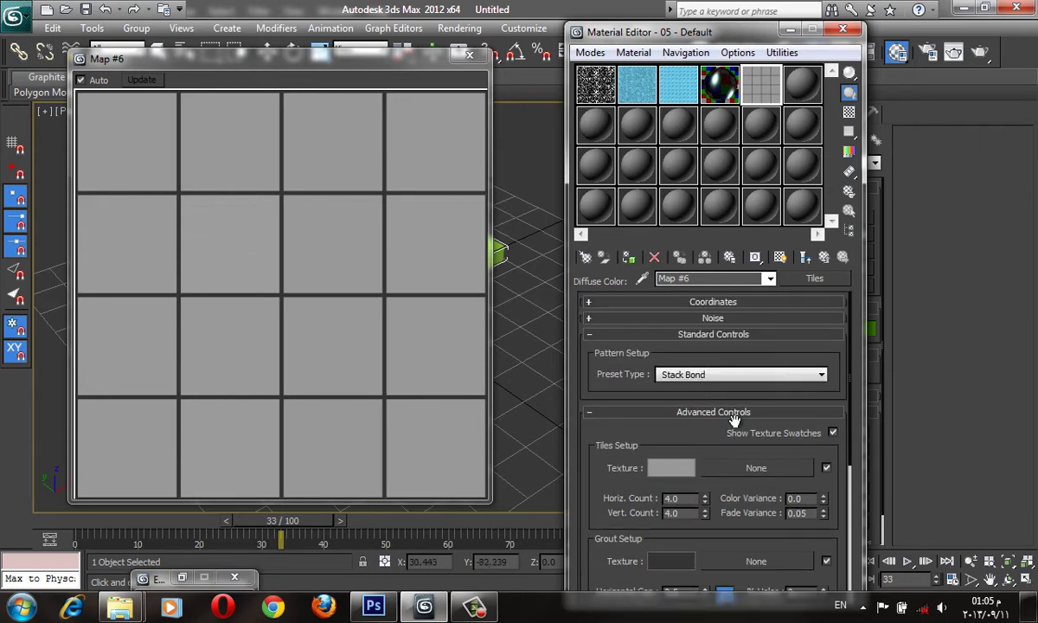
pyautogui.click(717, 303)
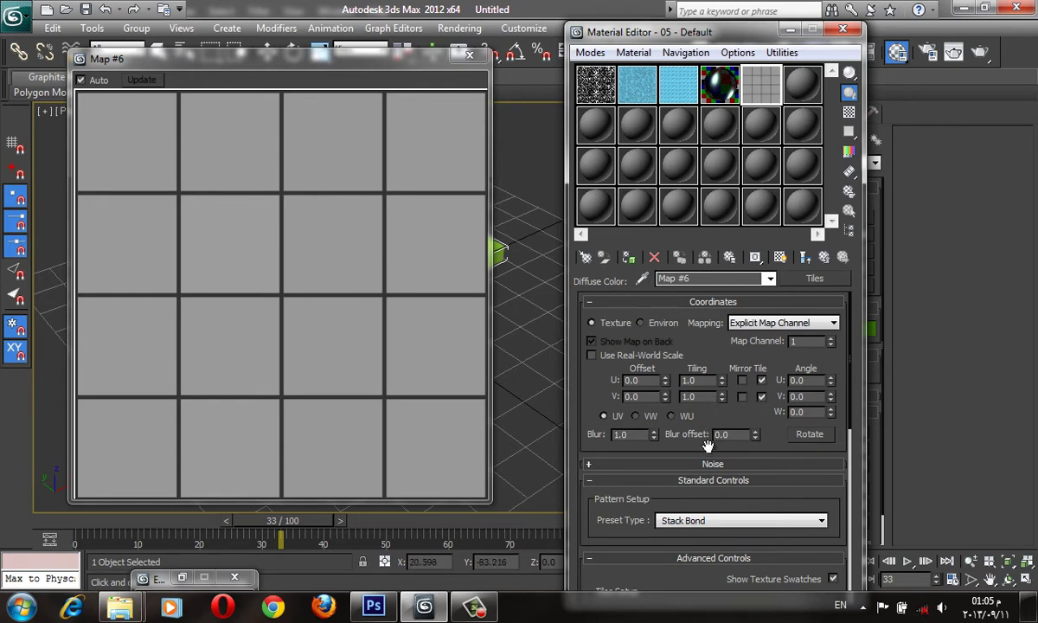
pyautogui.scroll(-1, 701, 471)
pyautogui.click(702, 472)
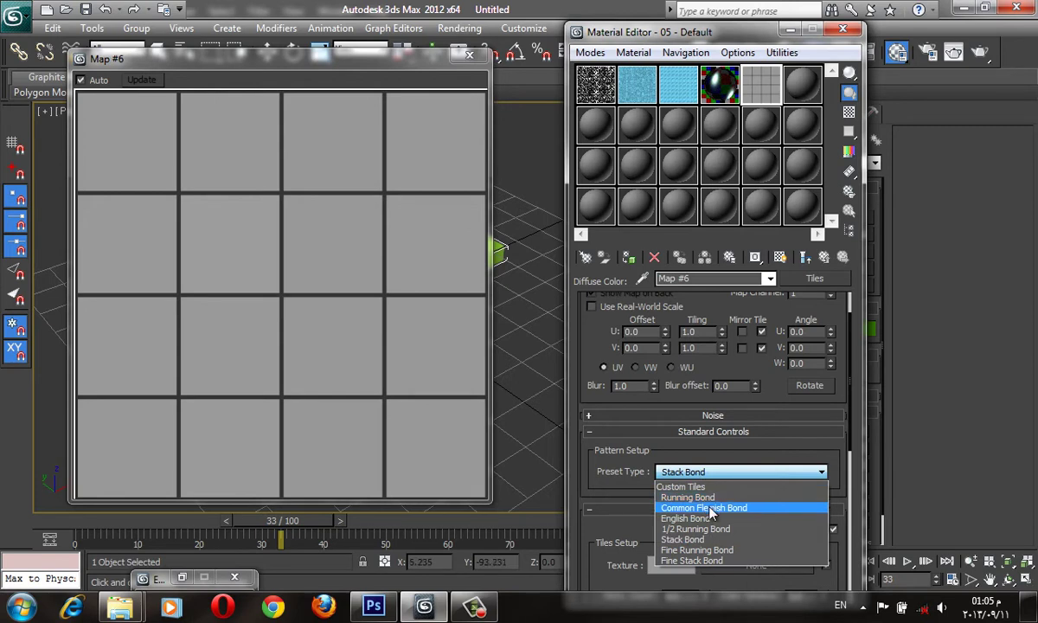
# Step: Cycle through the bond presets, from Running Bond onward, ending on Common Flemish Bond
pyautogui.click(686, 497)
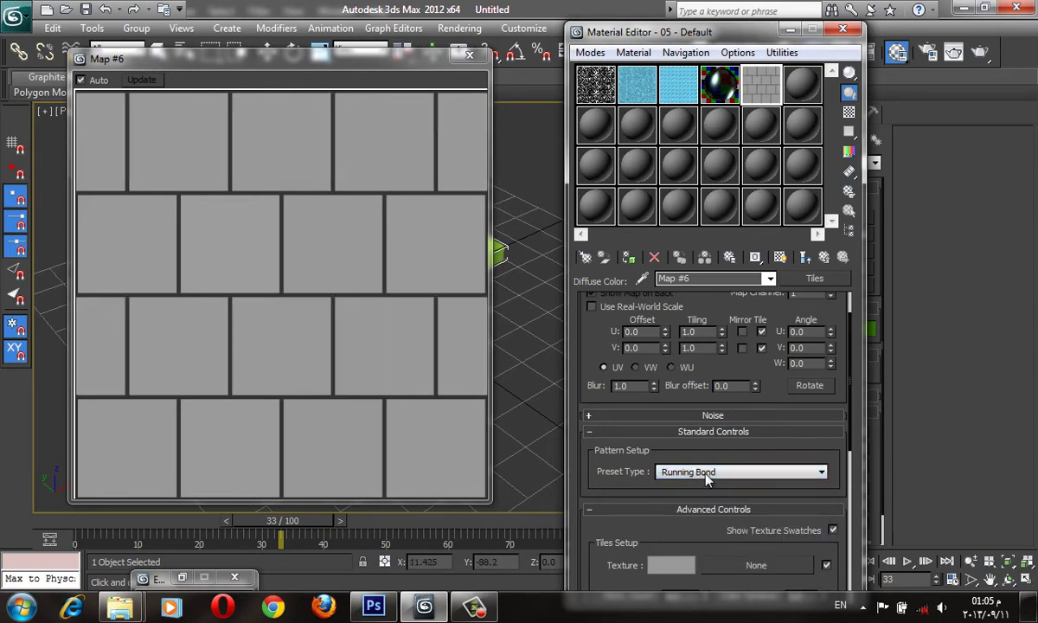
pyautogui.scroll(-1, 705, 474)
pyautogui.scroll(-1, 705, 474)
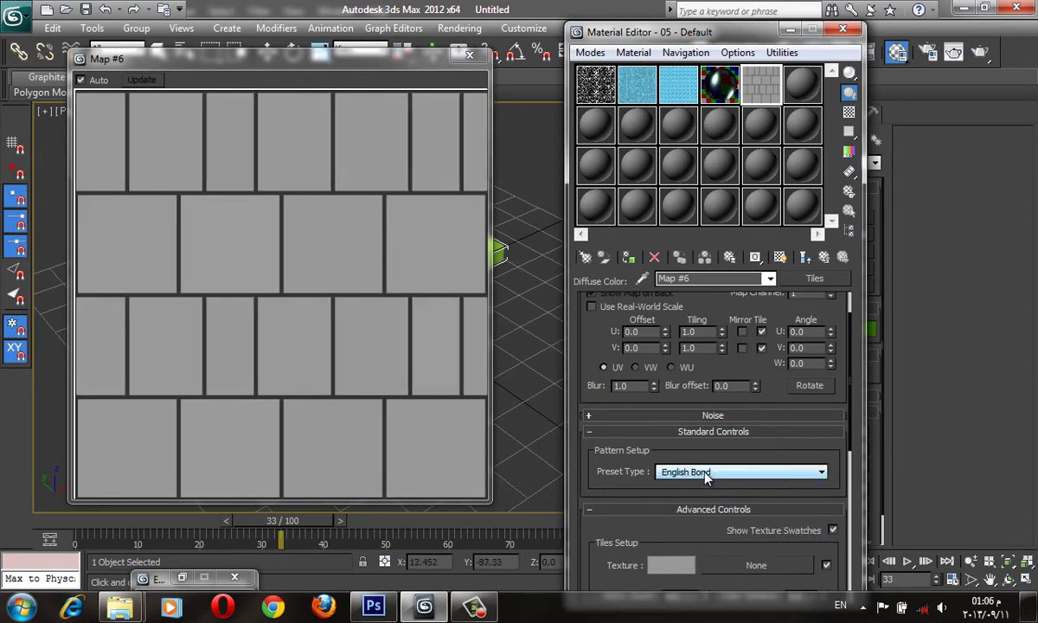
pyautogui.scroll(-1, 705, 474)
pyautogui.scroll(-1, 704, 474)
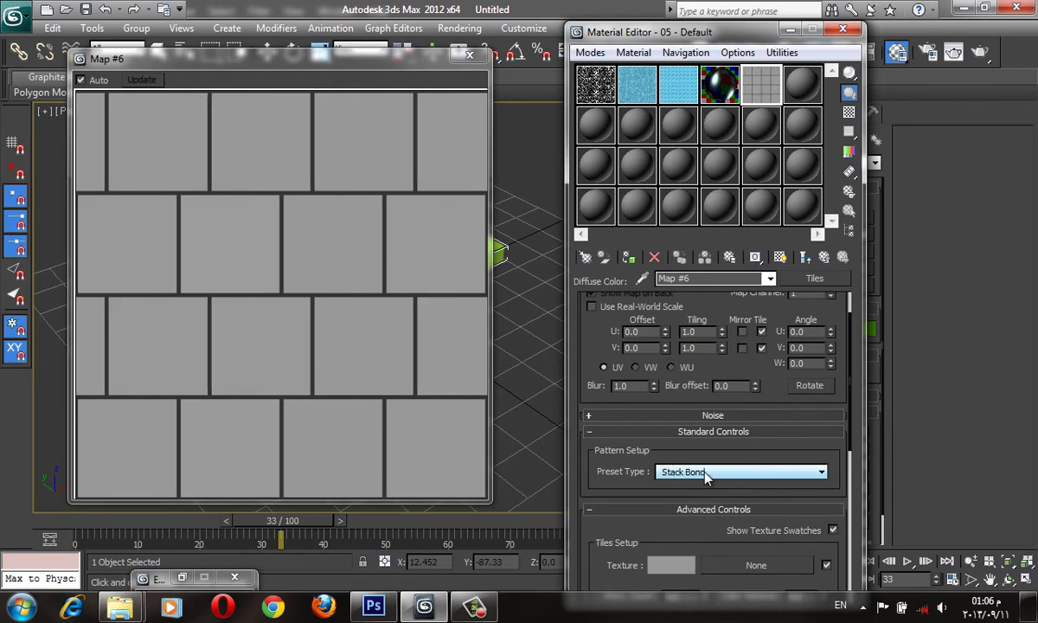
pyautogui.scroll(-1, 705, 476)
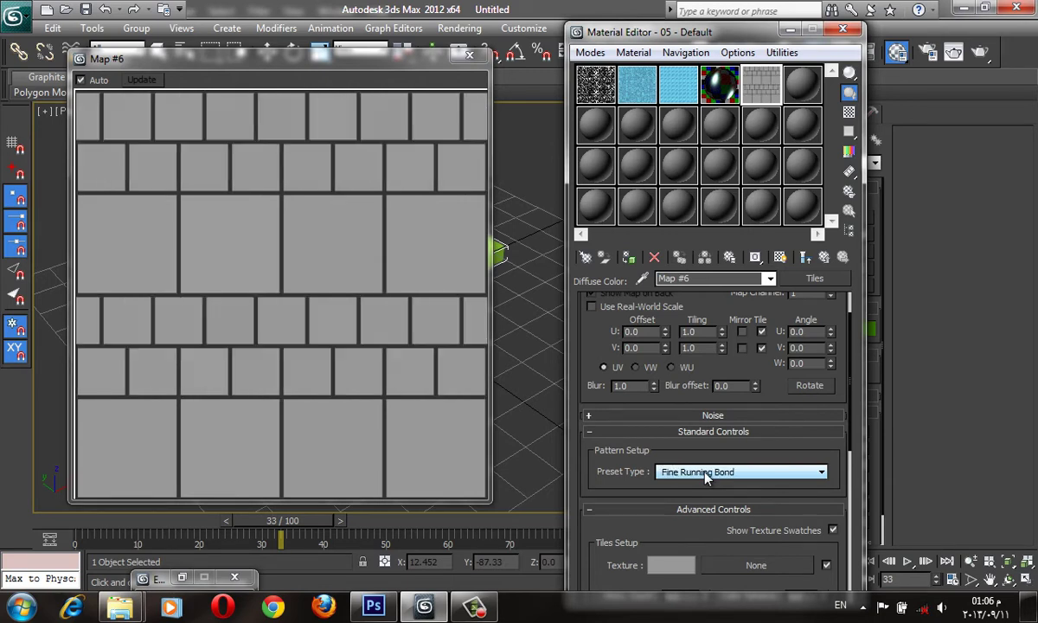
pyautogui.scroll(1, 705, 475)
pyautogui.scroll(1, 705, 476)
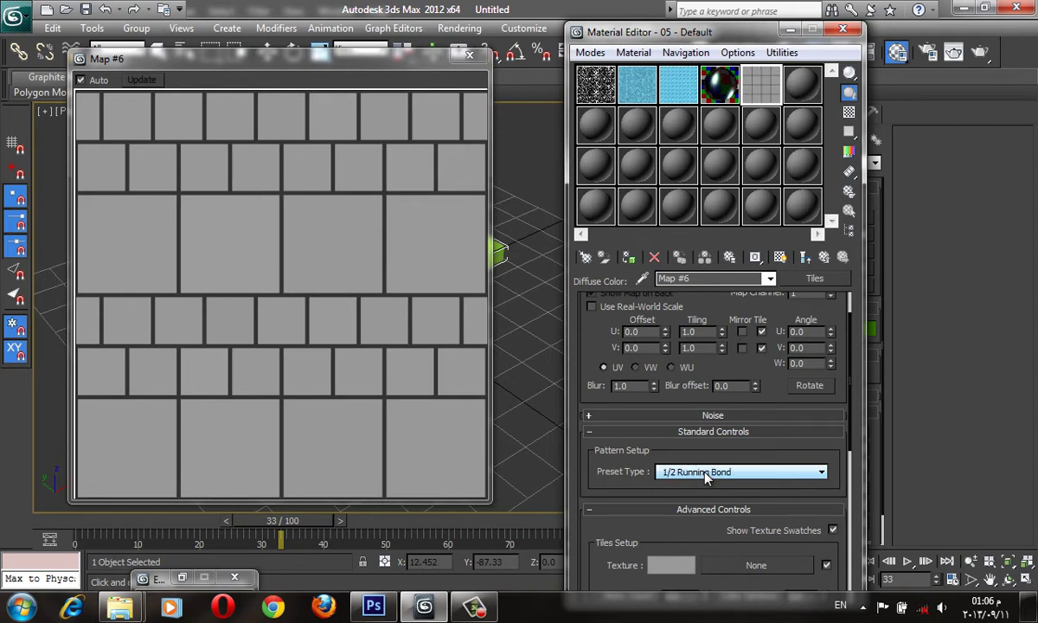
pyautogui.scroll(1, 705, 476)
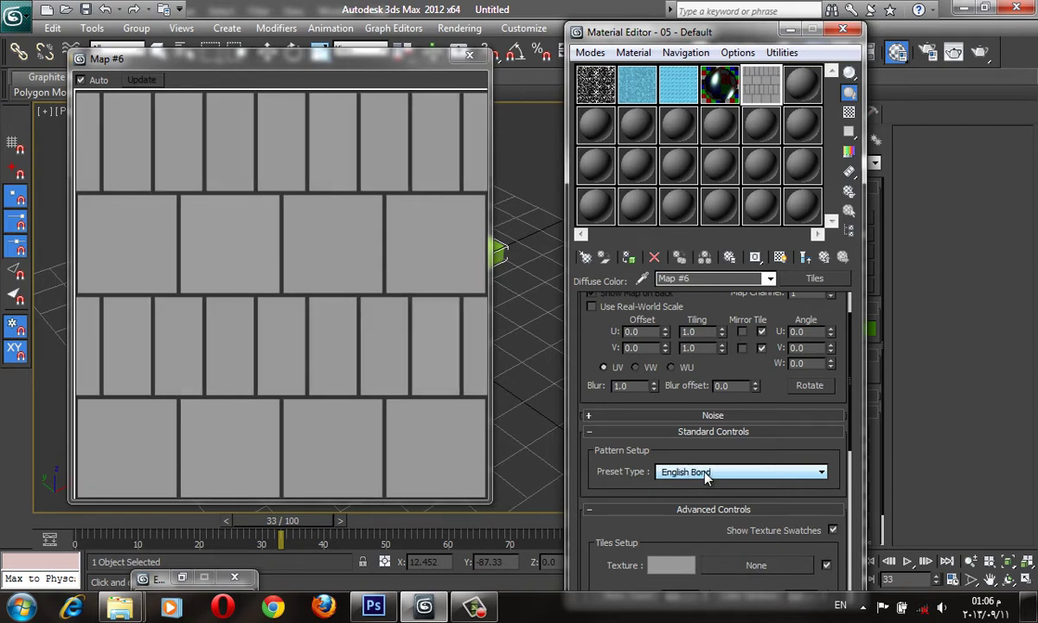
pyautogui.scroll(1, 705, 476)
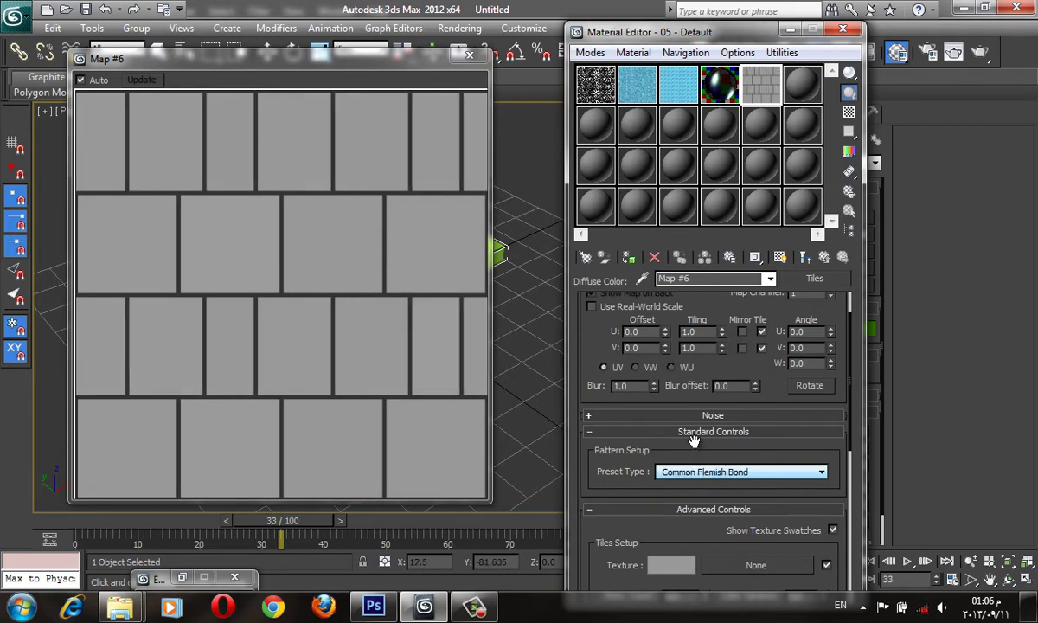
pyautogui.scroll(1, 703, 474)
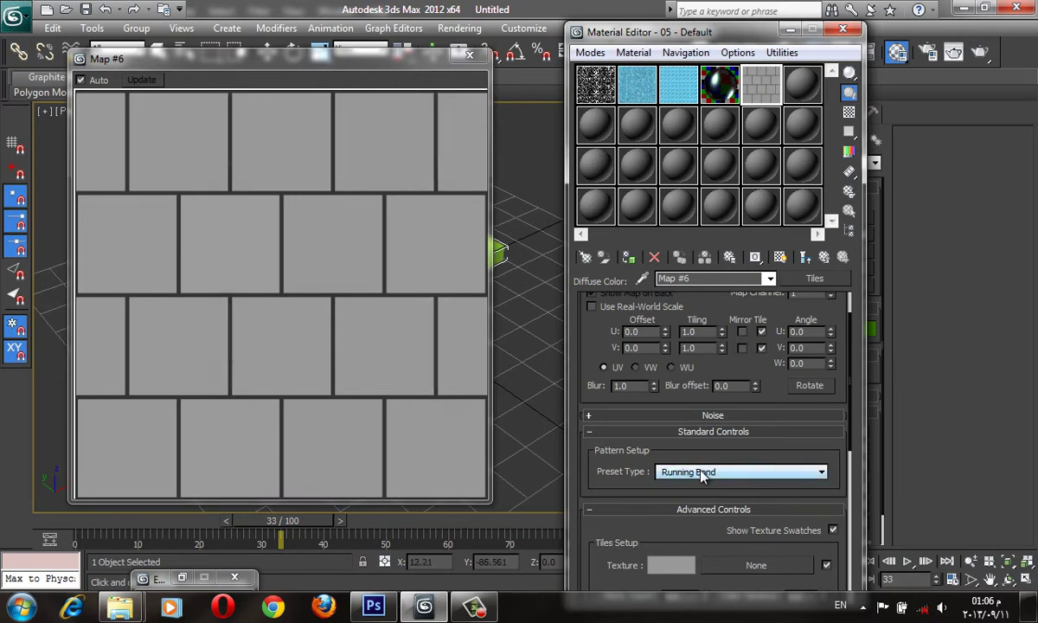
pyautogui.scroll(-1, 710, 474)
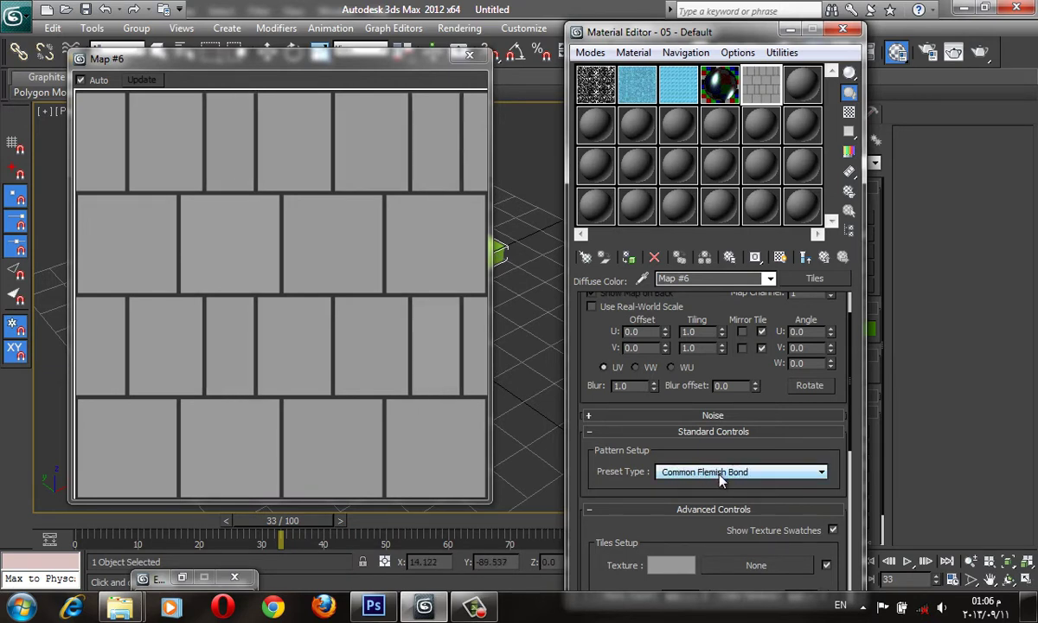
# Step: Set the Tiles map to Horiz. Count 7 and Vert. Count 24
pyautogui.click(717, 430)
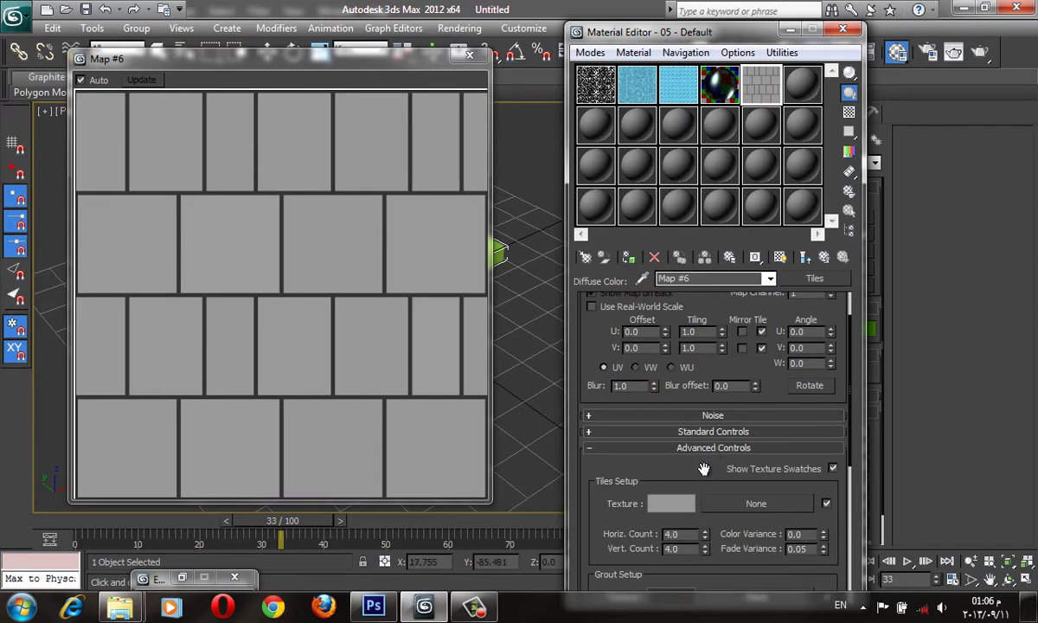
pyautogui.click(705, 533)
pyautogui.click(705, 534)
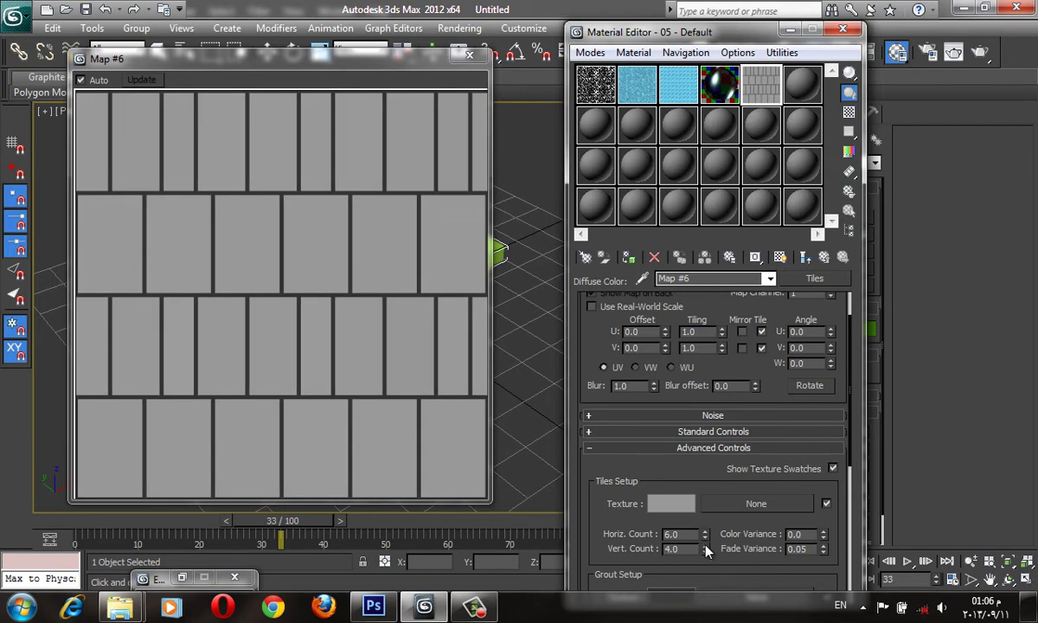
pyautogui.hotkey('ctrl', 'z')
pyautogui.hotkey('ctrl', 'z')
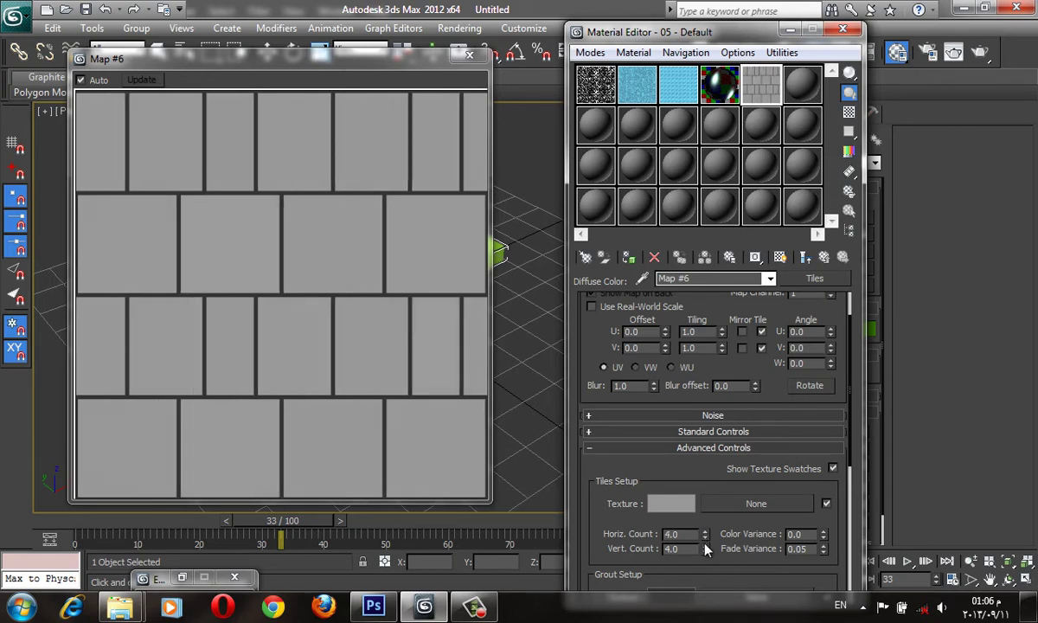
pyautogui.click(705, 546)
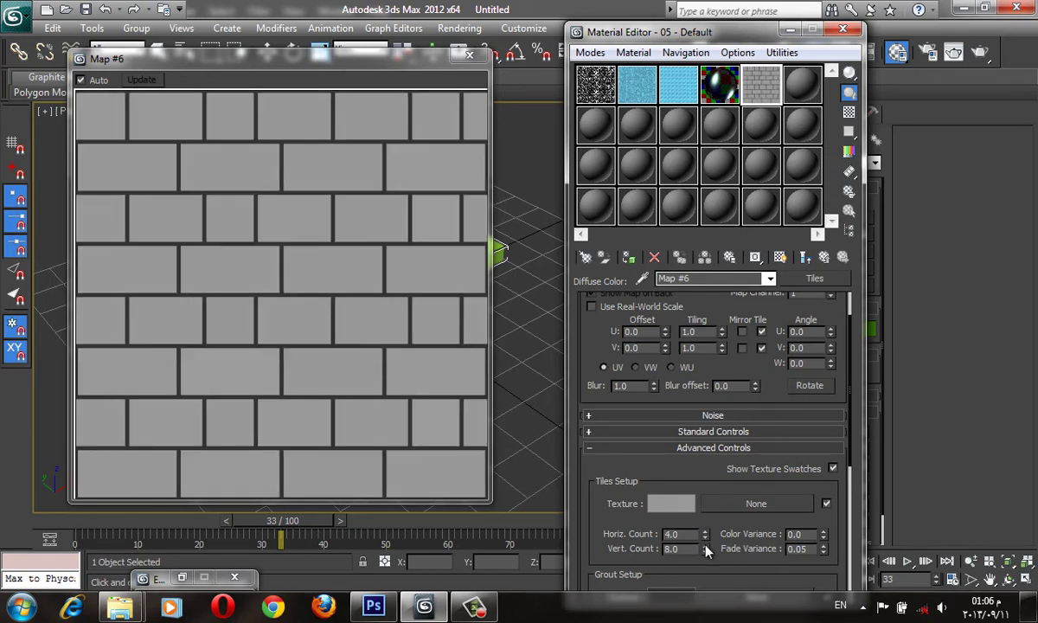
pyautogui.click(705, 546)
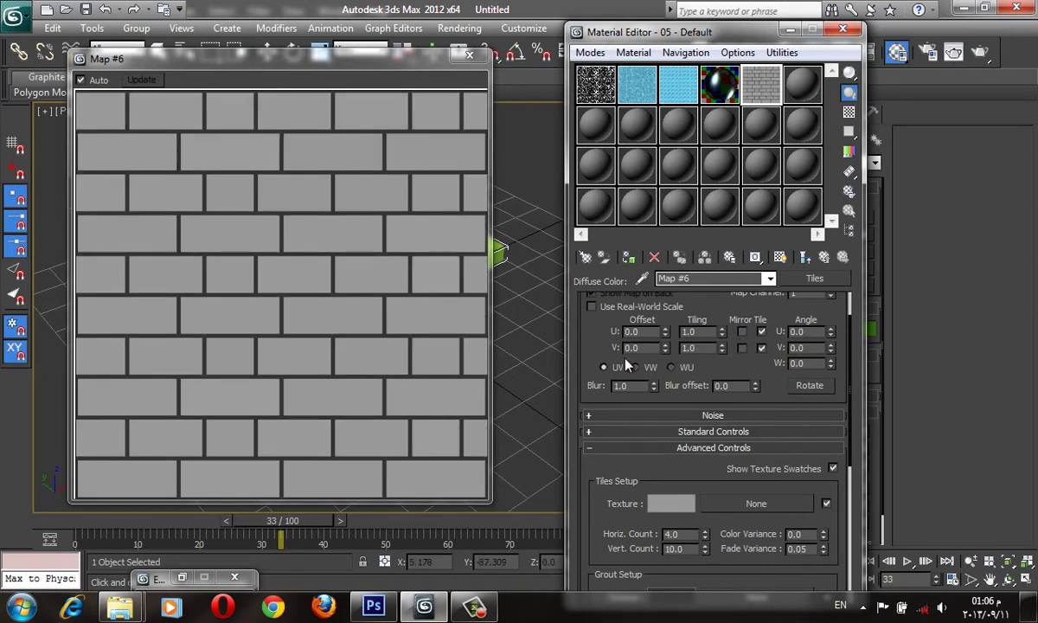
pyautogui.doubleClick(686, 546)
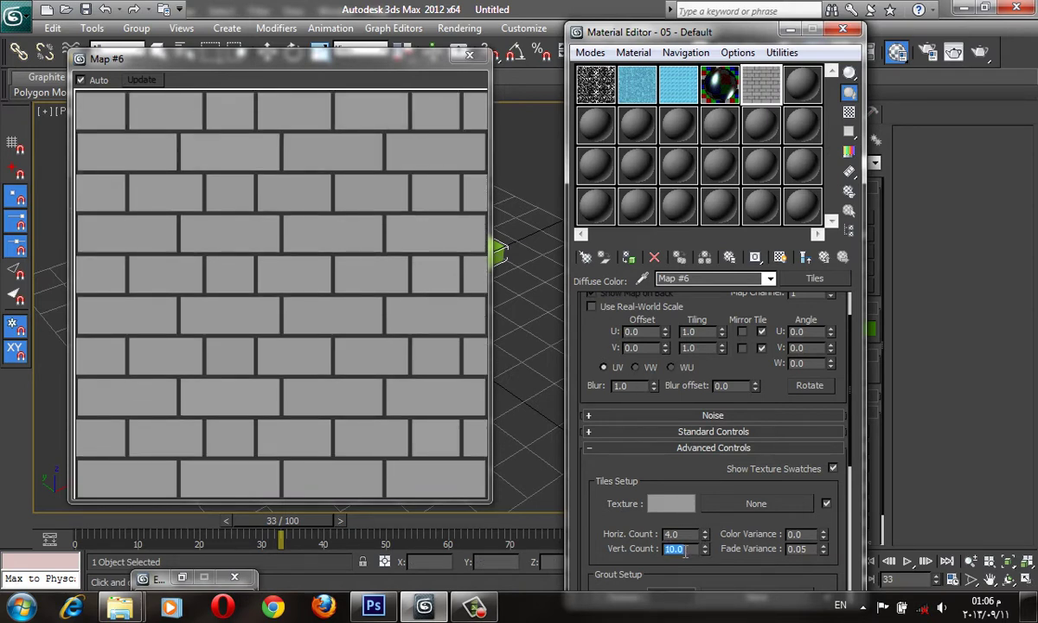
pyautogui.write('24')
pyautogui.doubleClick(684, 534)
pyautogui.write('6')
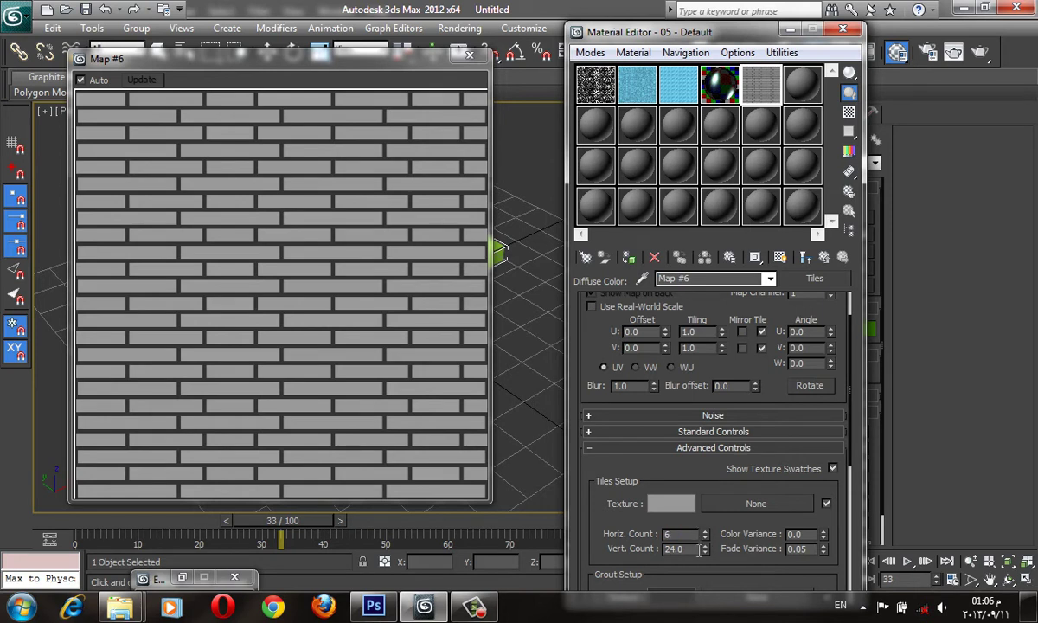
pyautogui.press('Return')
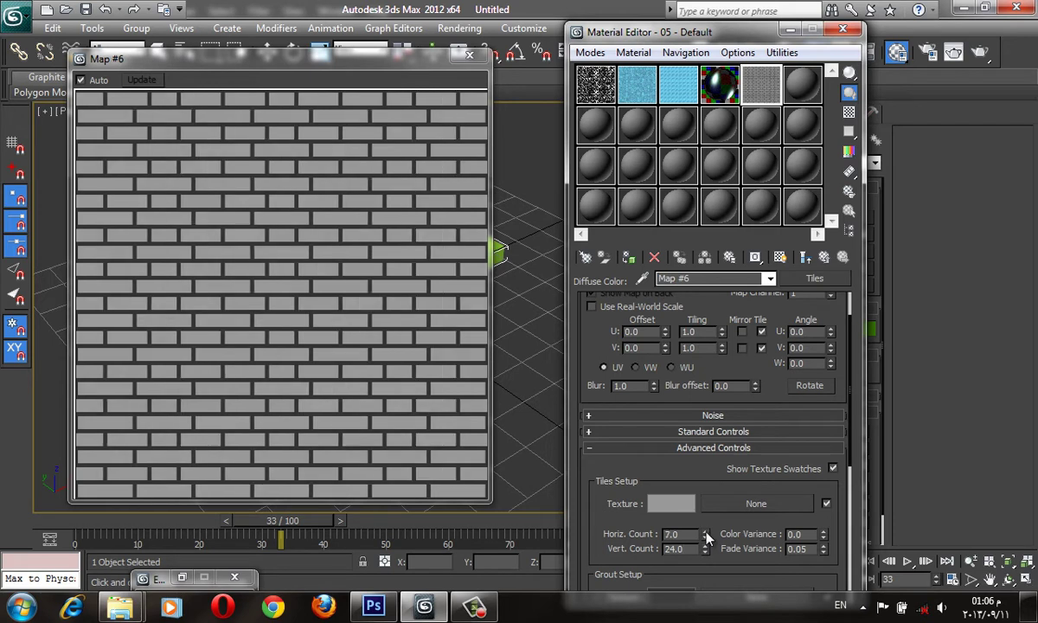
pyautogui.moveTo(707, 536); pyautogui.dragTo(707, 458)
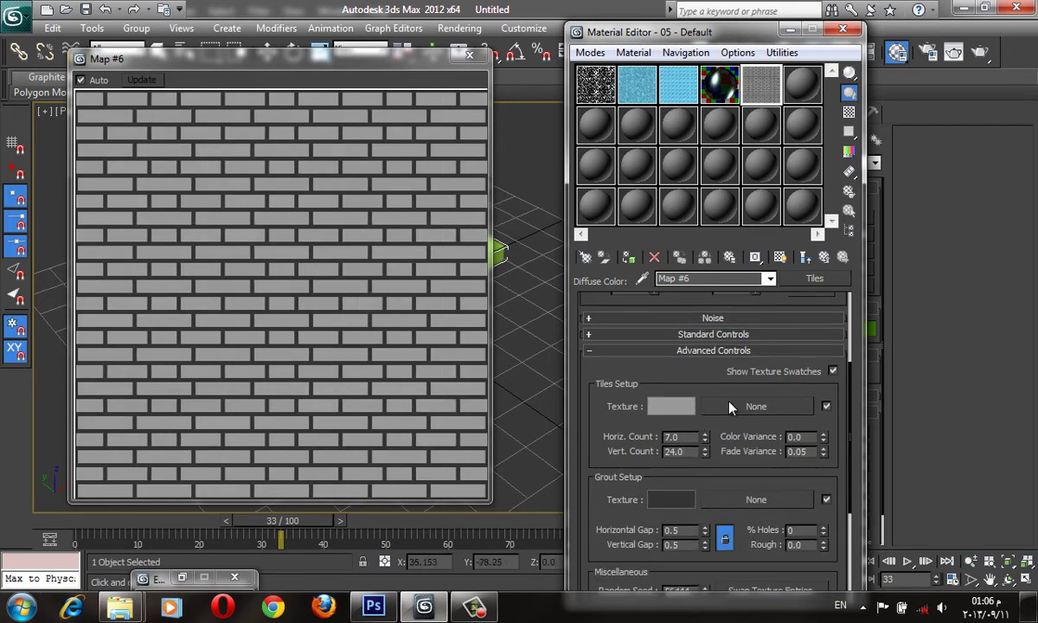
# Step: Reduce the grout Horizontal Gap to 0.01, with the locked Vertical Gap following
pyautogui.scroll(-3, 692, 519)
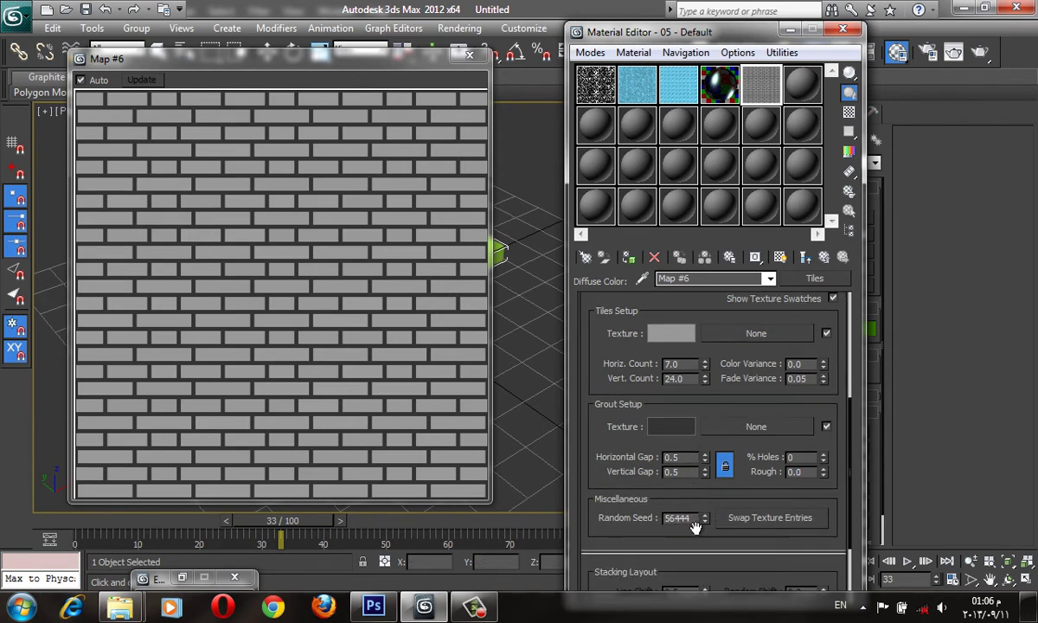
pyautogui.scroll(-2, 696, 527)
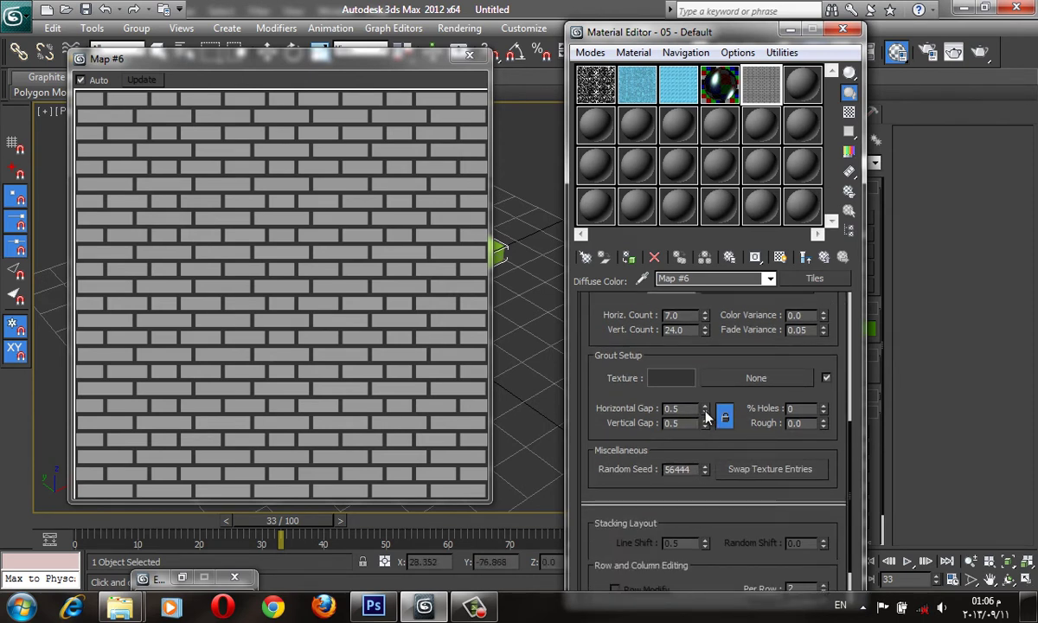
pyautogui.click(705, 411)
pyautogui.click(705, 412)
pyautogui.click(705, 411)
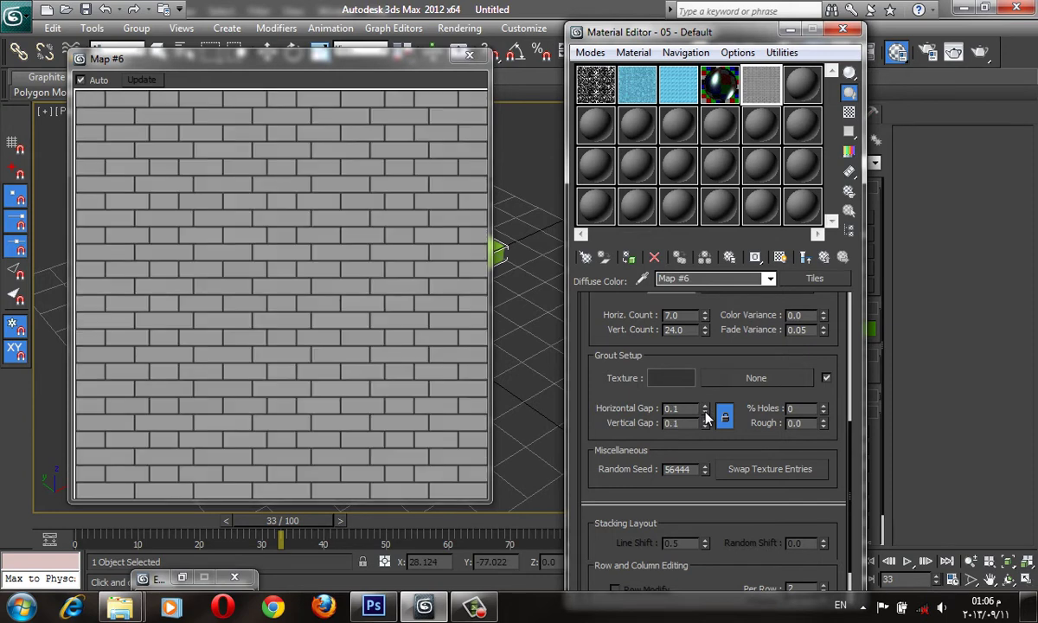
pyautogui.doubleClick(696, 408)
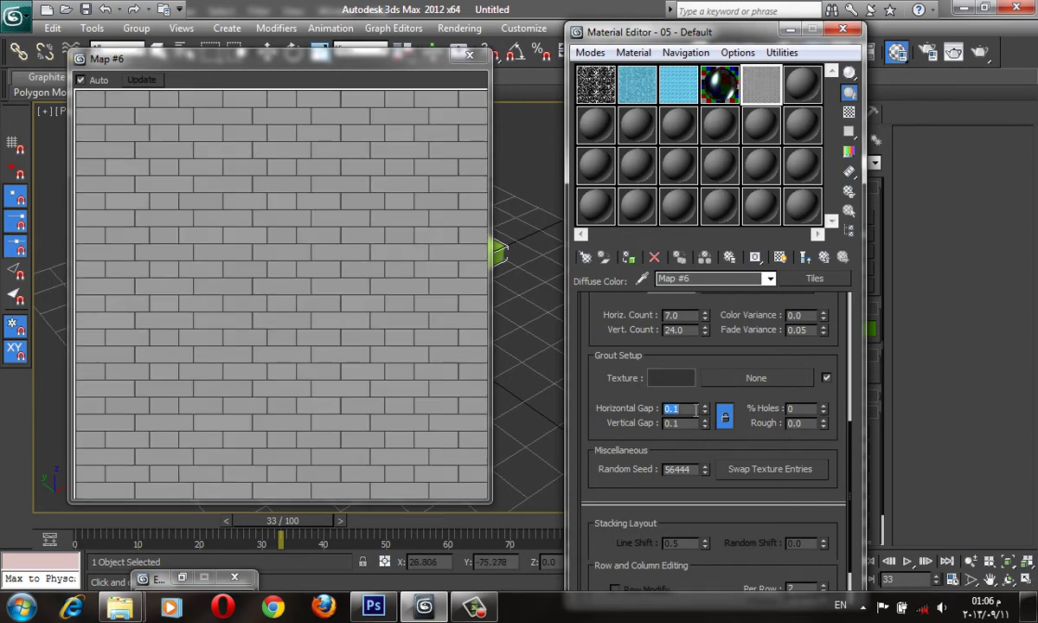
pyautogui.write('0')
pyautogui.write('1')
pyautogui.press('Tab')
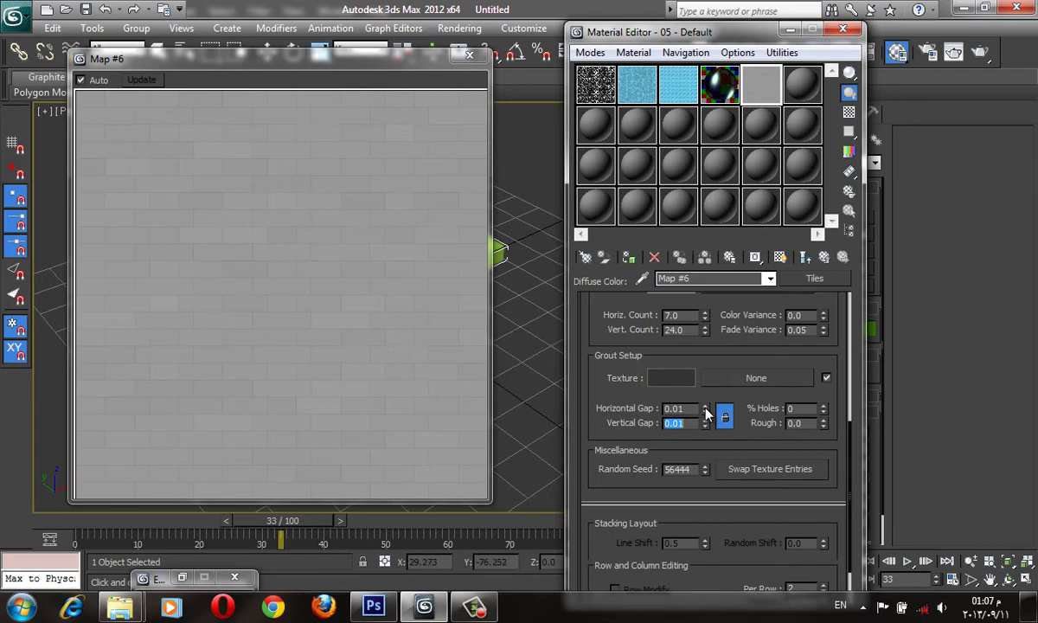
# Step: Re-enter the Horizontal Gap as 0.01 and open the grout colour selector
pyautogui.moveTo(707, 415); pyautogui.dragTo(710, 394)
pyautogui.scroll(3, 708, 393)
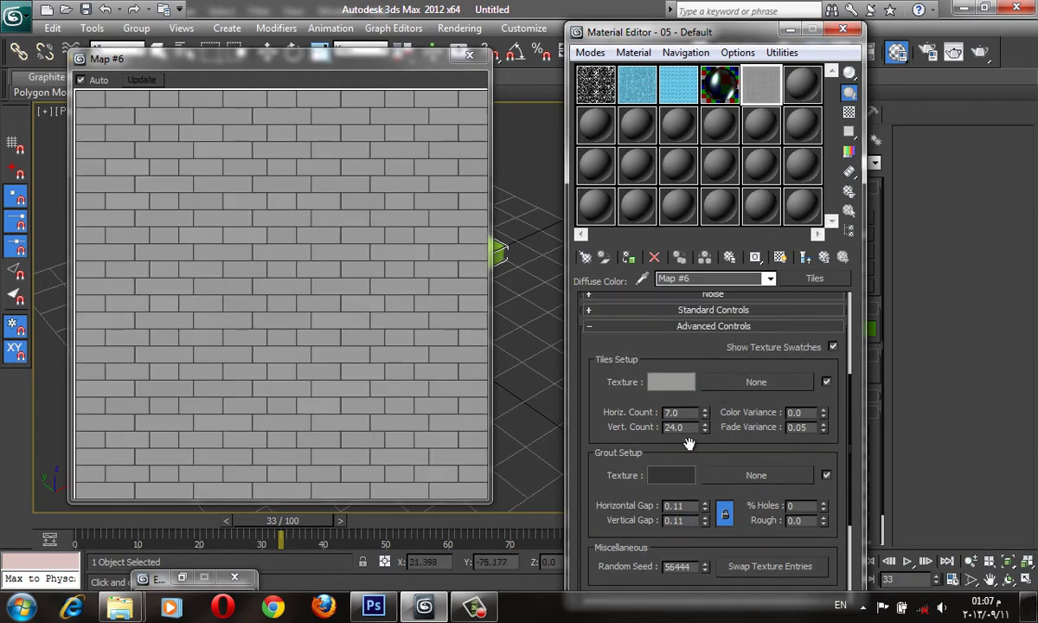
pyautogui.click(694, 509)
pyautogui.press('BackSpace')
pyautogui.press('BackSpace')
pyautogui.write('1')
pyautogui.press('Return')
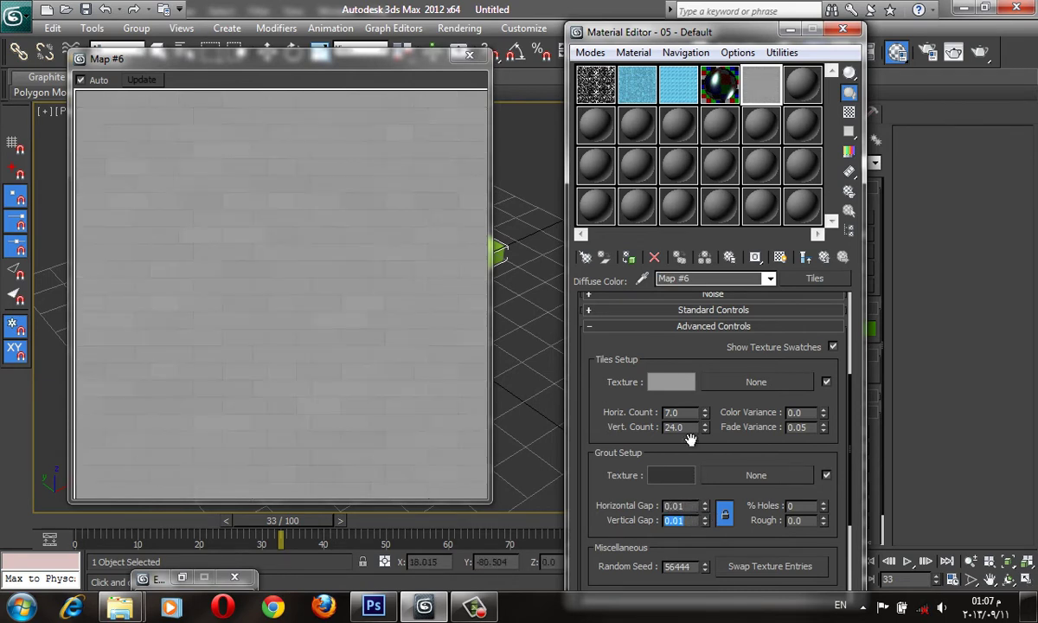
pyautogui.click(679, 478)
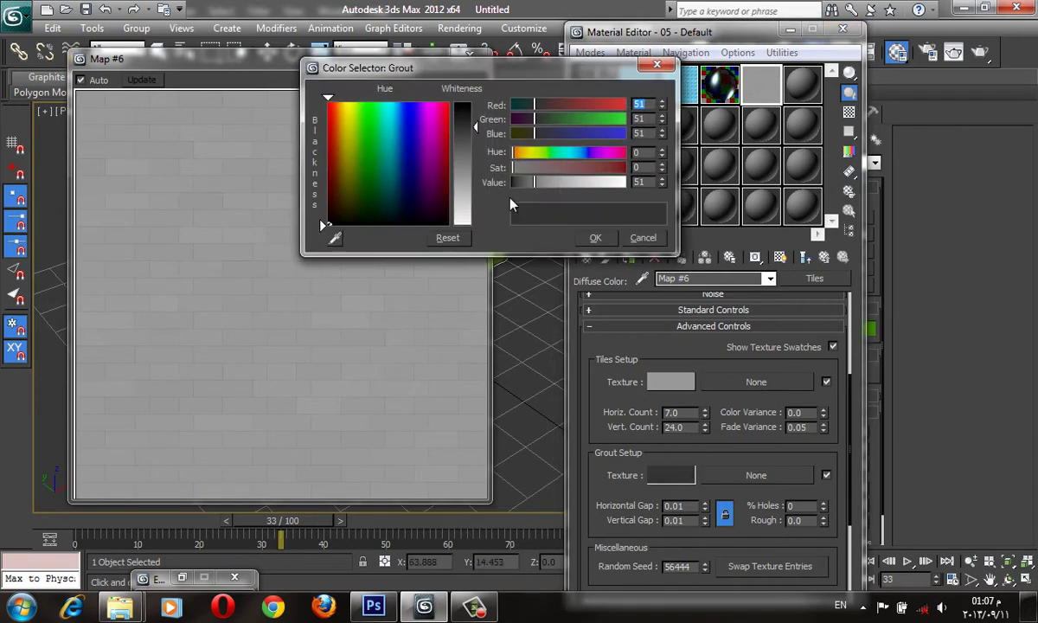
# Step: Make the grout a pale cream of about RGB 227, 226, 201 and accept it
pyautogui.moveTo(477, 128); pyautogui.dragTo(477, 170)
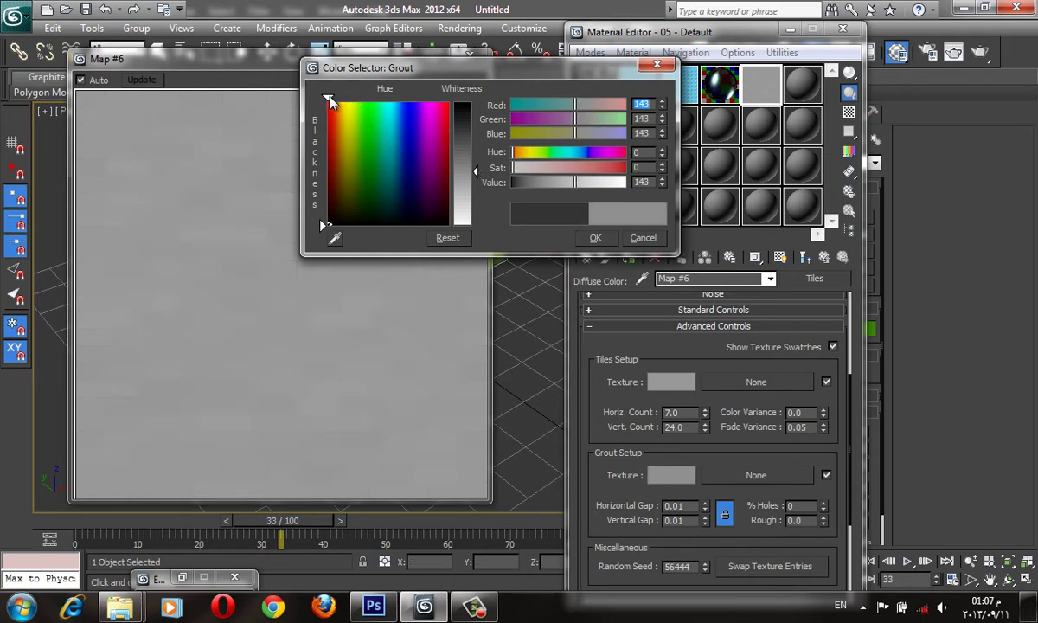
pyautogui.moveTo(328, 98); pyautogui.dragTo(349, 107)
pyautogui.click(321, 225)
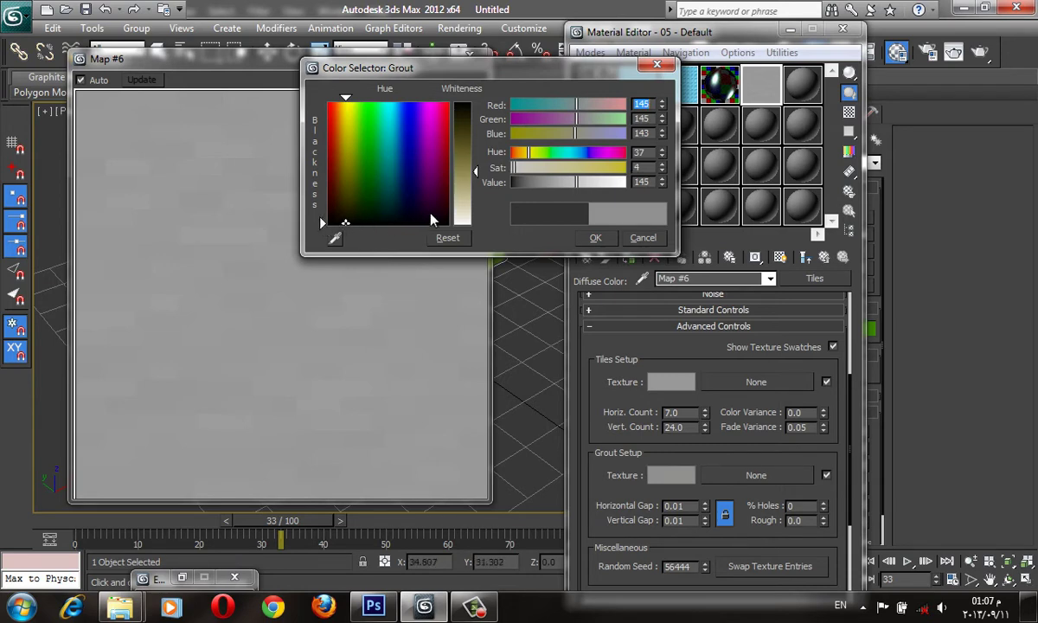
pyautogui.moveTo(443, 175); pyautogui.dragTo(418, 183)
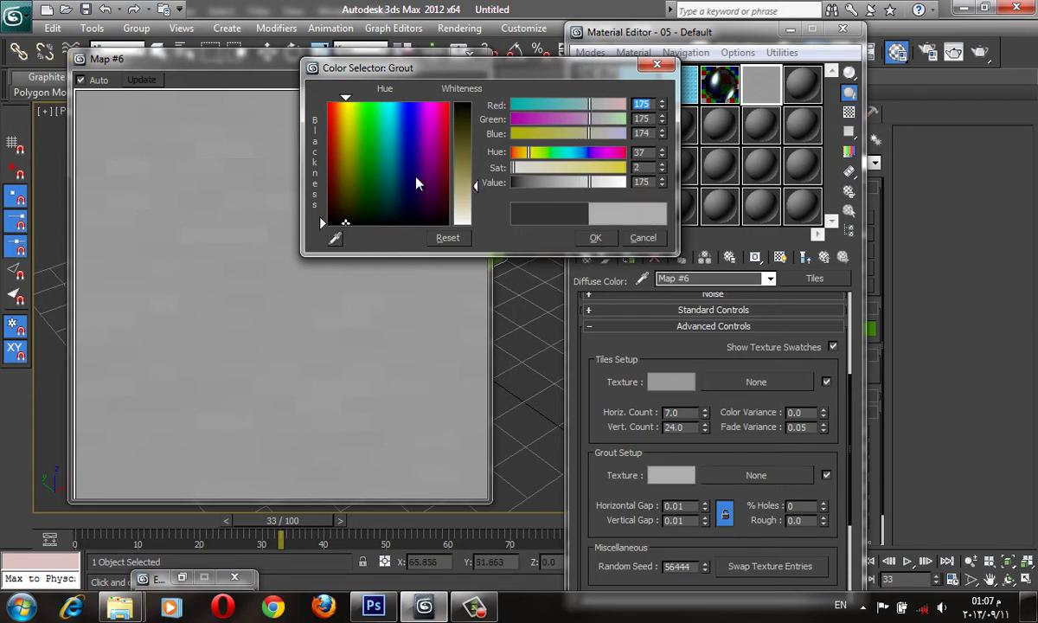
pyautogui.moveTo(322, 224); pyautogui.dragTo(323, 203)
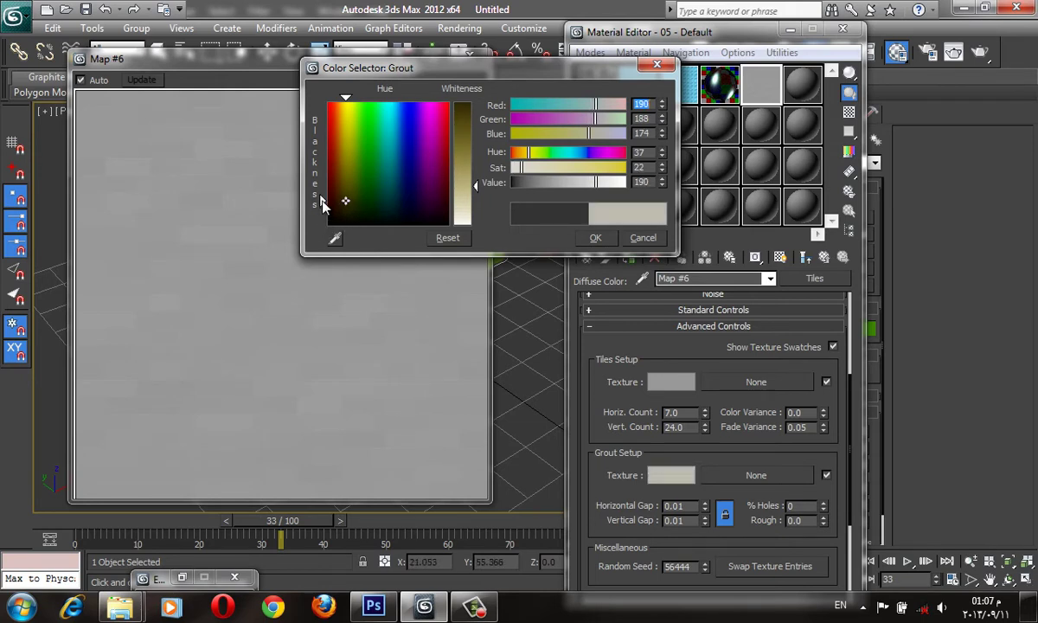
pyautogui.click(347, 169)
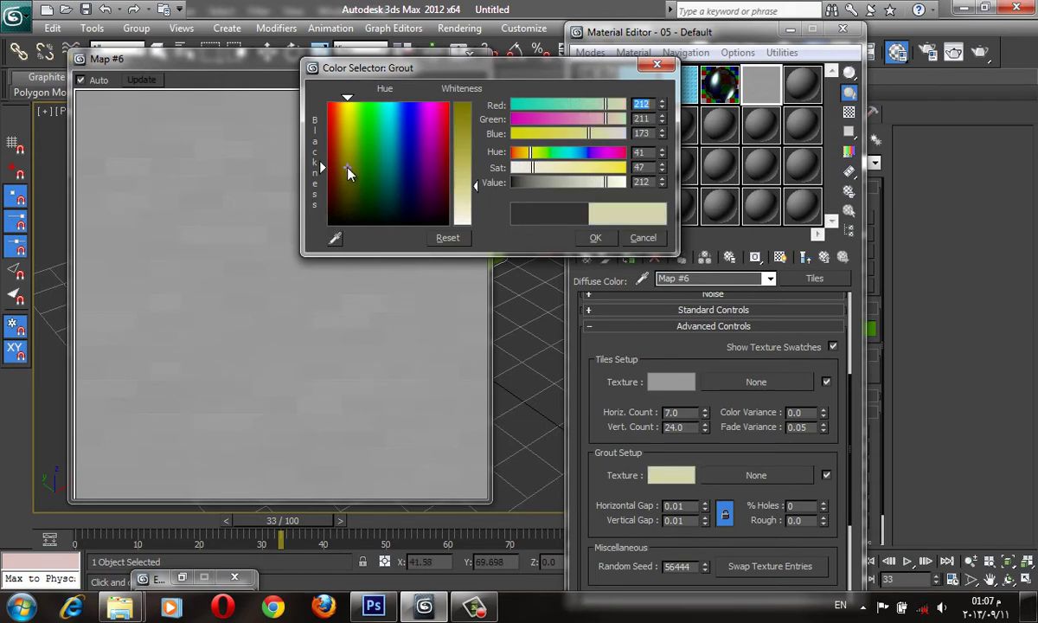
pyautogui.moveTo(474, 185); pyautogui.dragTo(474, 200)
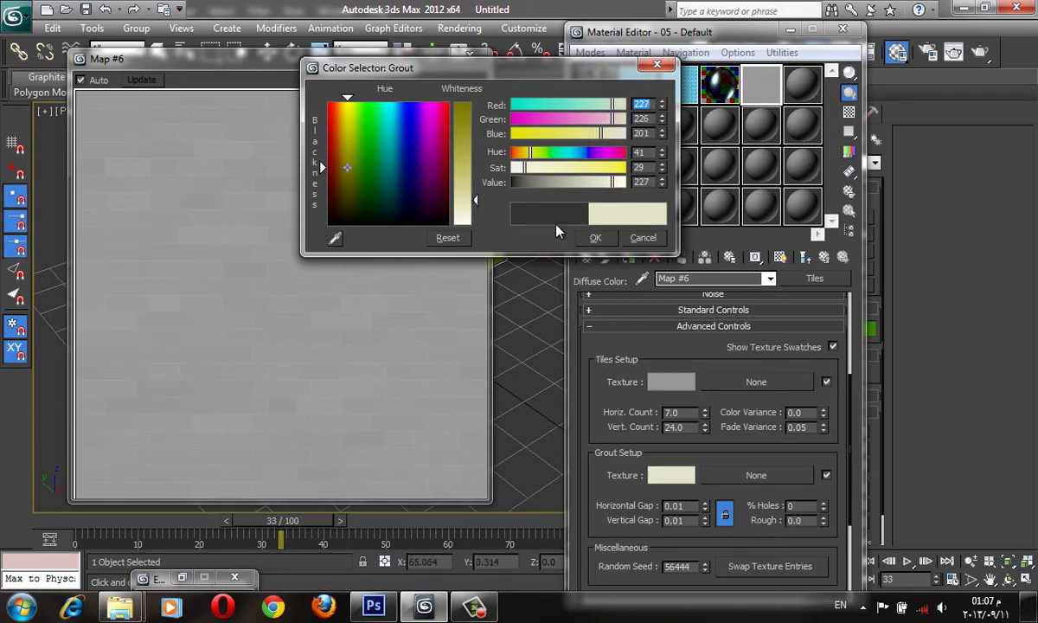
pyautogui.click(593, 238)
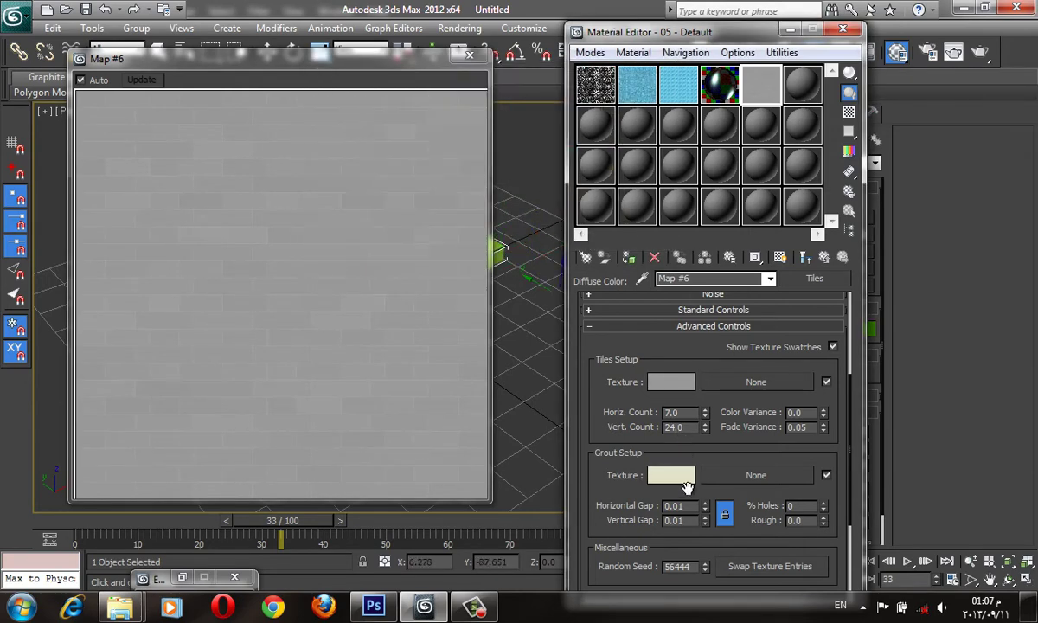
# Step: Set tile Color Variance to 0.1 and open the map list for the tile texture
pyautogui.scroll(1, 671, 415)
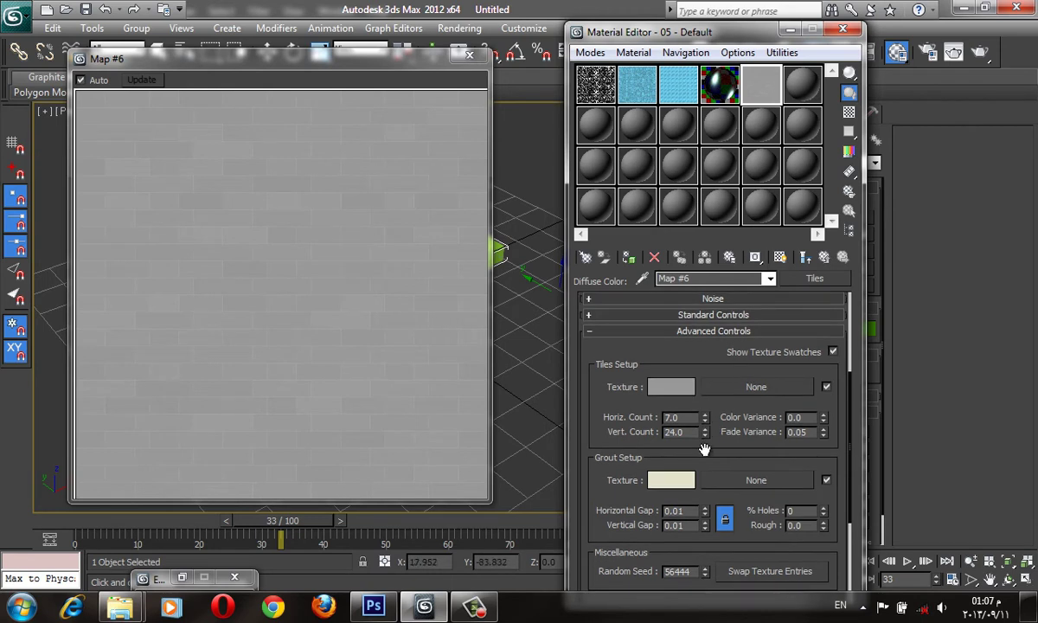
pyautogui.click(823, 417)
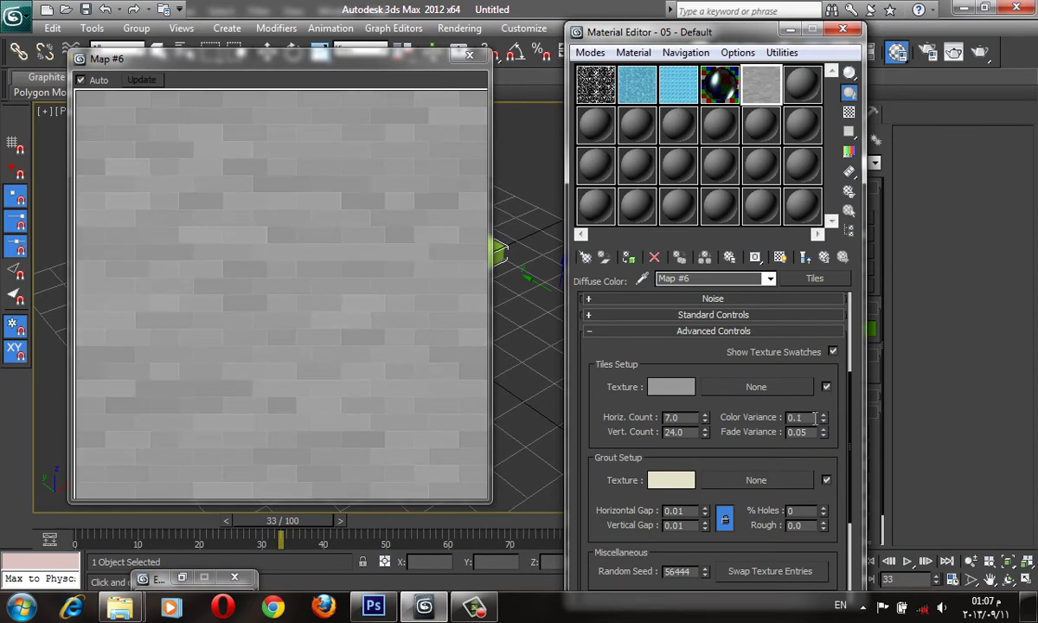
pyautogui.click(725, 391)
pyautogui.scroll(1, 406, 156)
pyautogui.scroll(2, 407, 156)
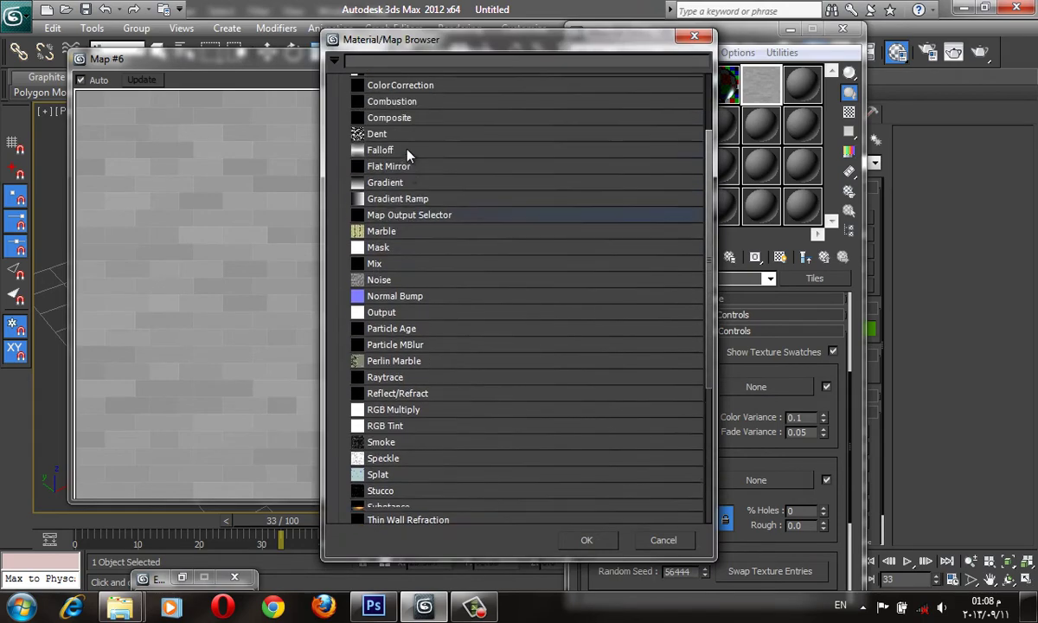
pyautogui.scroll(3, 410, 156)
# Step: Choose a Bitmap for the tile texture and navigate to the maps\ArchMat folder
pyautogui.doubleClick(393, 123)
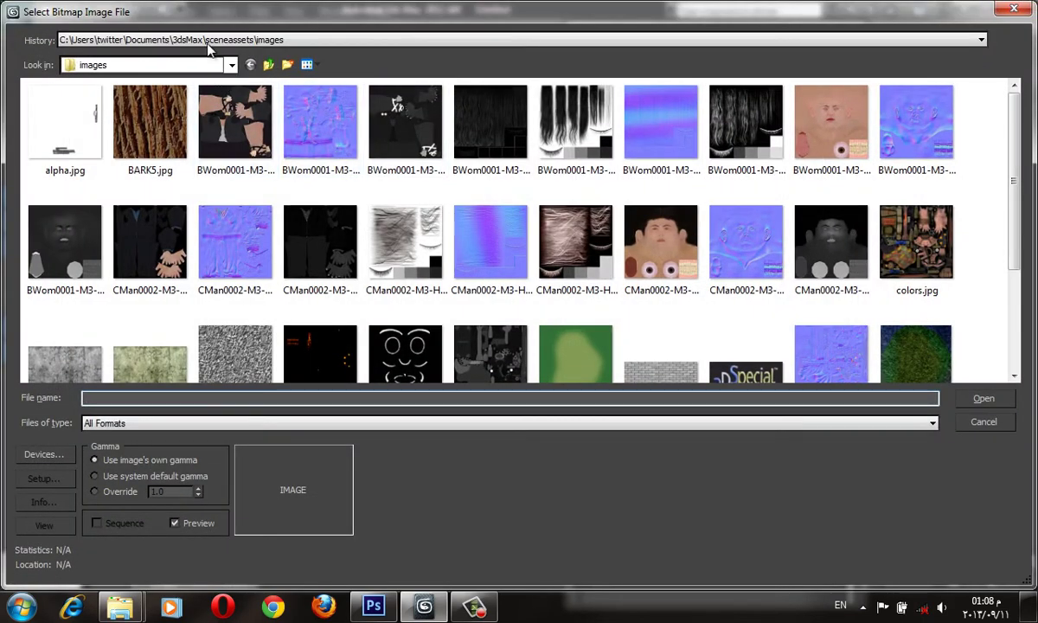
pyautogui.click(199, 40)
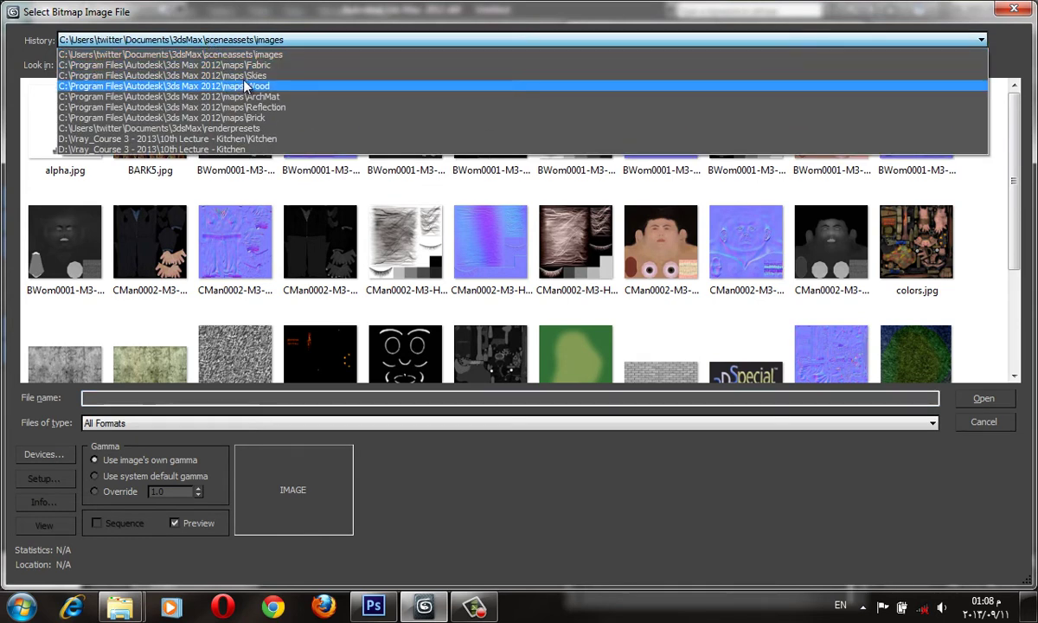
pyautogui.click(259, 86)
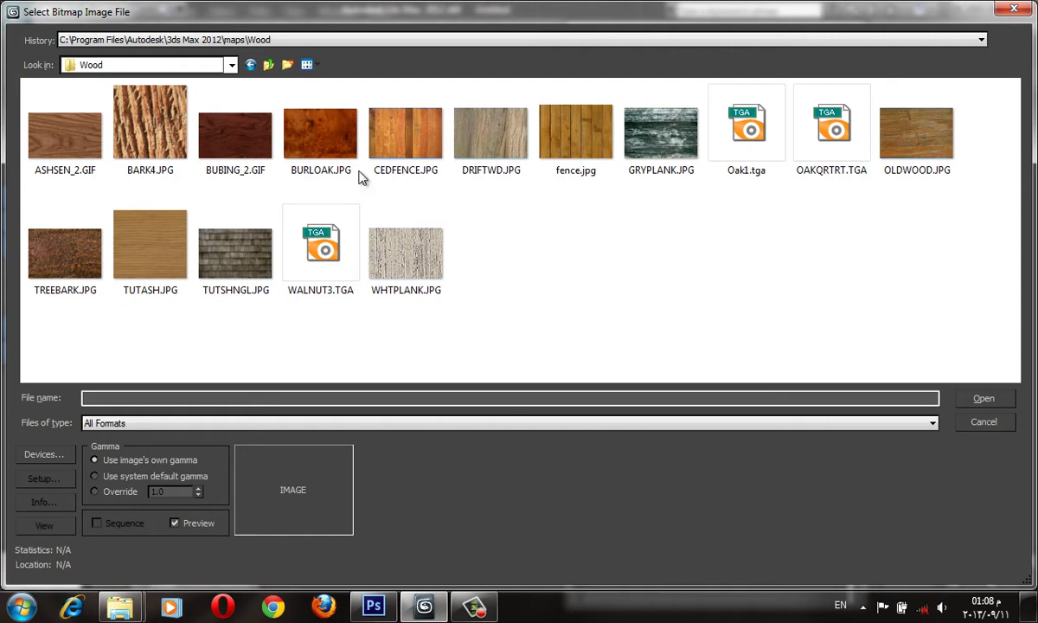
pyautogui.click(196, 40)
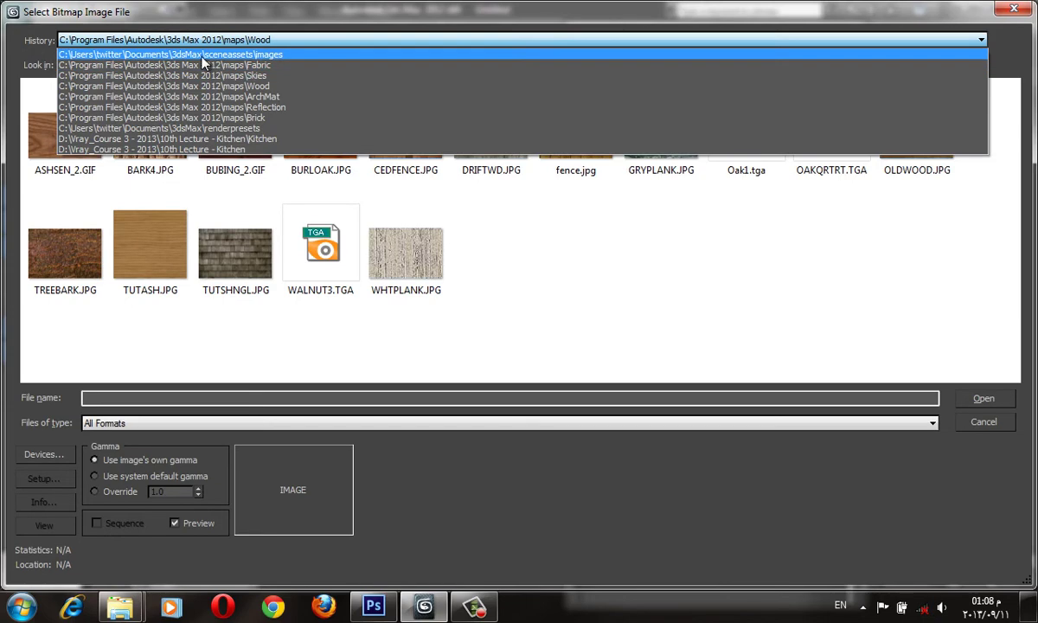
pyautogui.click(265, 95)
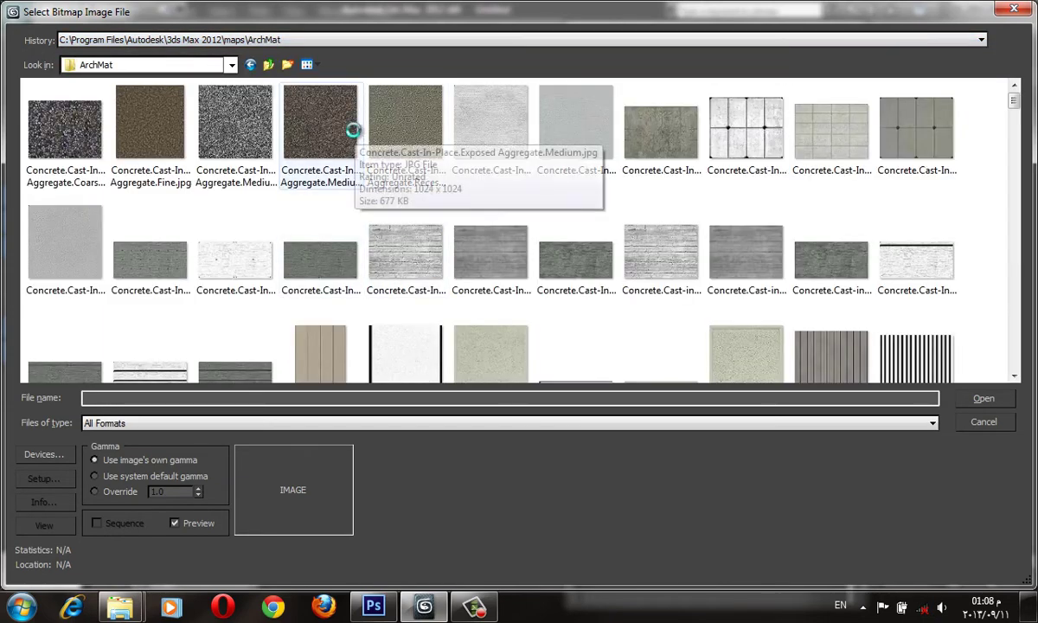
# Step: Scroll the ArchMat thumbnails down to the Woods & Plastics wood textures
pyautogui.click(346, 103)
pyautogui.scroll(-5, 359, 144)
pyautogui.scroll(5, 359, 144)
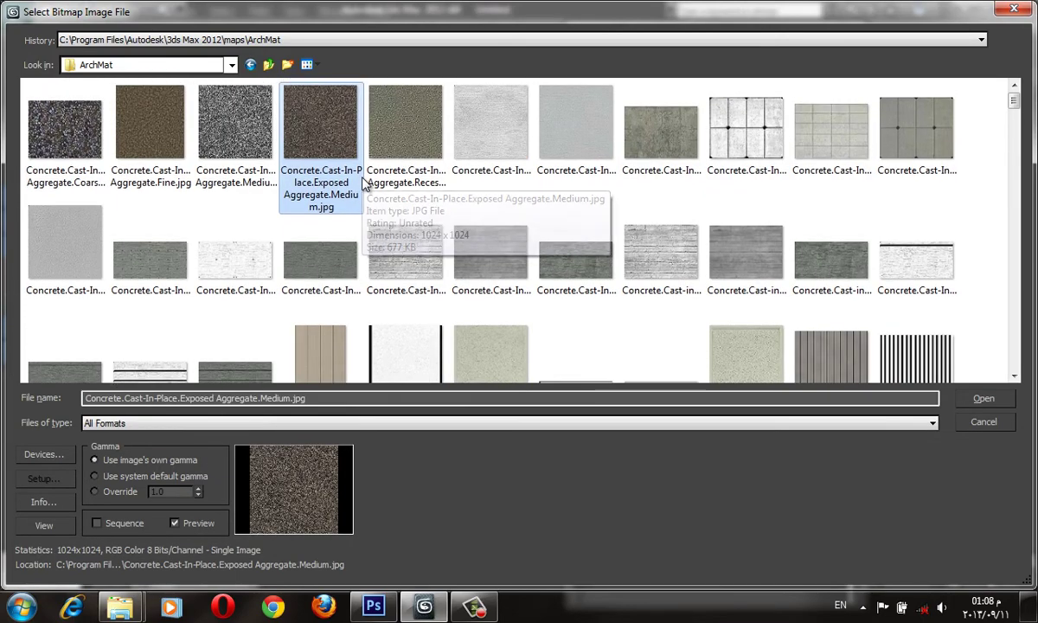
pyautogui.scroll(-3, 365, 186)
pyautogui.scroll(-3, 368, 181)
pyautogui.scroll(-3, 370, 188)
pyautogui.scroll(2, 372, 192)
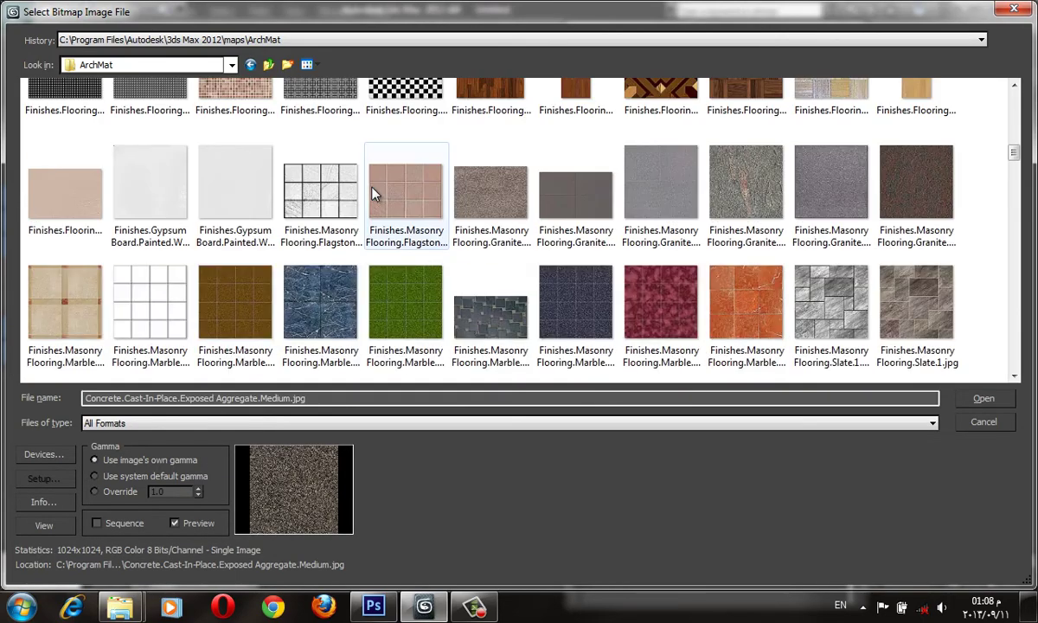
pyautogui.scroll(-4, 372, 192)
pyautogui.scroll(2, 372, 192)
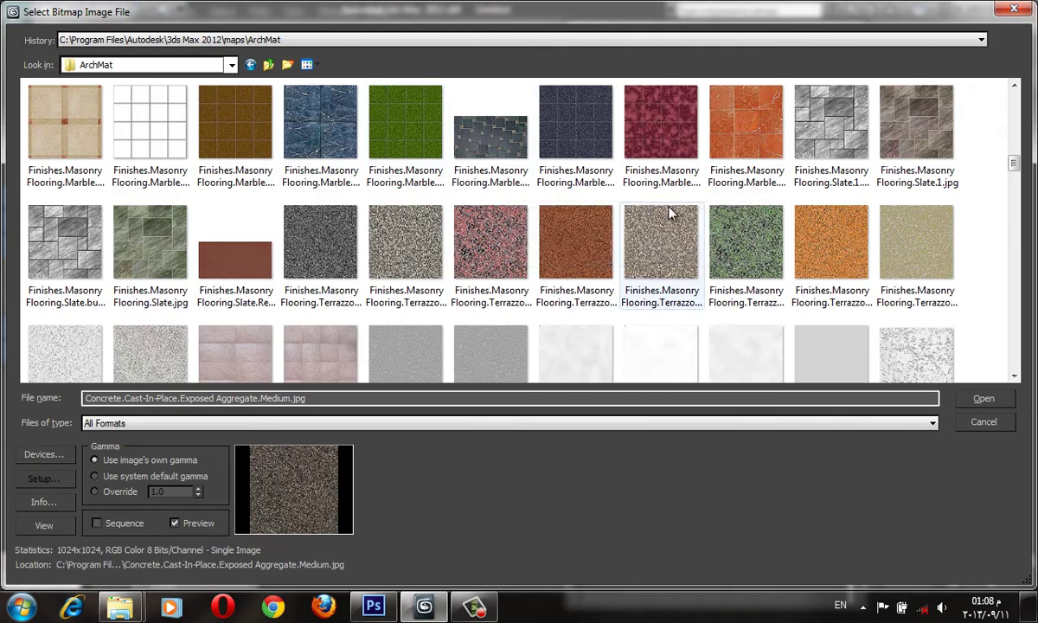
pyautogui.scroll(-3, 672, 213)
pyautogui.scroll(-3, 718, 218)
pyautogui.scroll(-3, 692, 214)
pyautogui.scroll(-3, 664, 213)
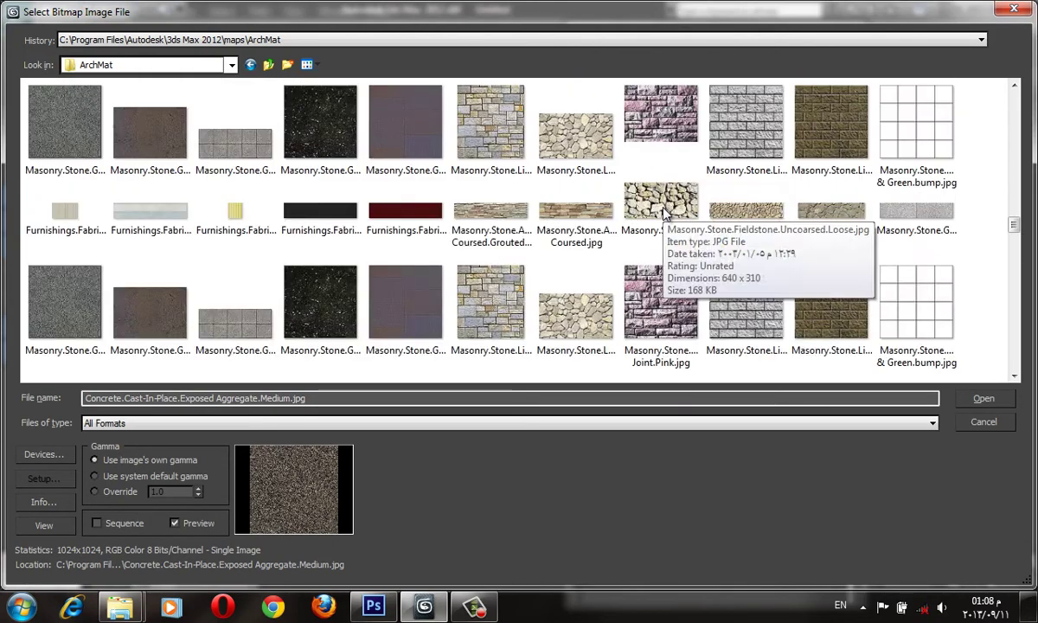
pyautogui.scroll(-3, 664, 213)
pyautogui.scroll(-2, 664, 213)
pyautogui.scroll(-3, 664, 213)
pyautogui.scroll(-3, 664, 213)
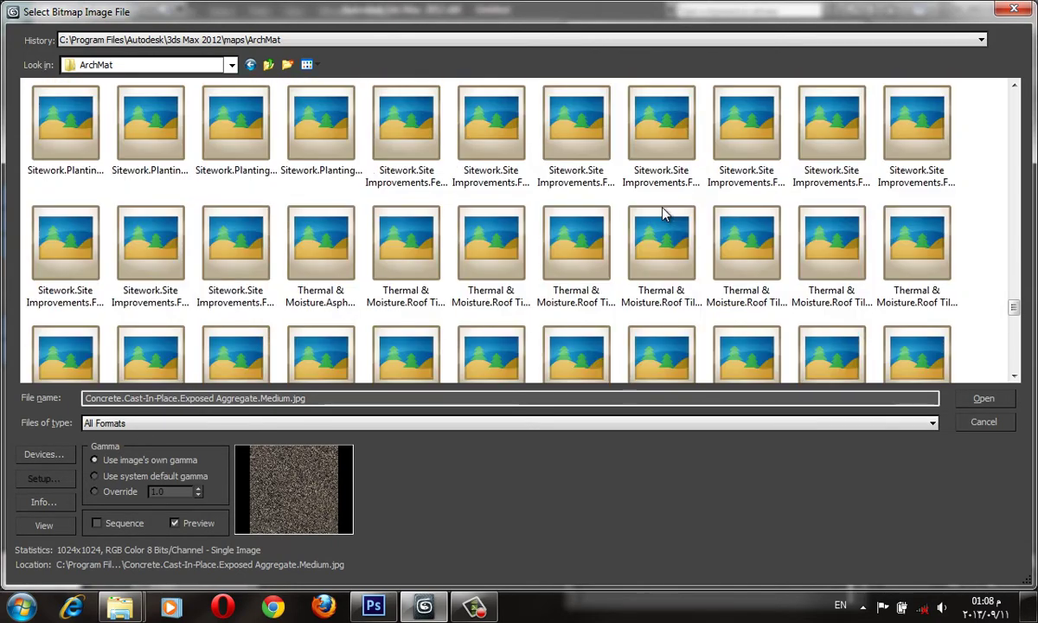
pyautogui.scroll(-3, 664, 212)
pyautogui.scroll(-3, 665, 213)
pyautogui.scroll(-2, 665, 213)
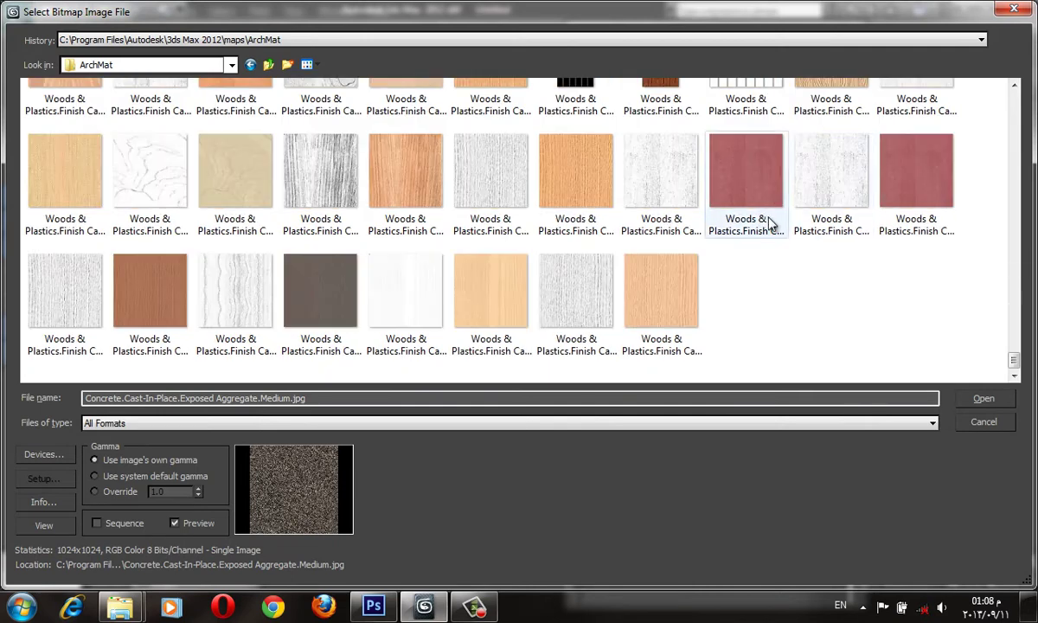
# Step: Compare White Ash, Teak and Pine, then load Wood.Pine.jpg as the tile bitmap, Map #7
pyautogui.click(500, 292)
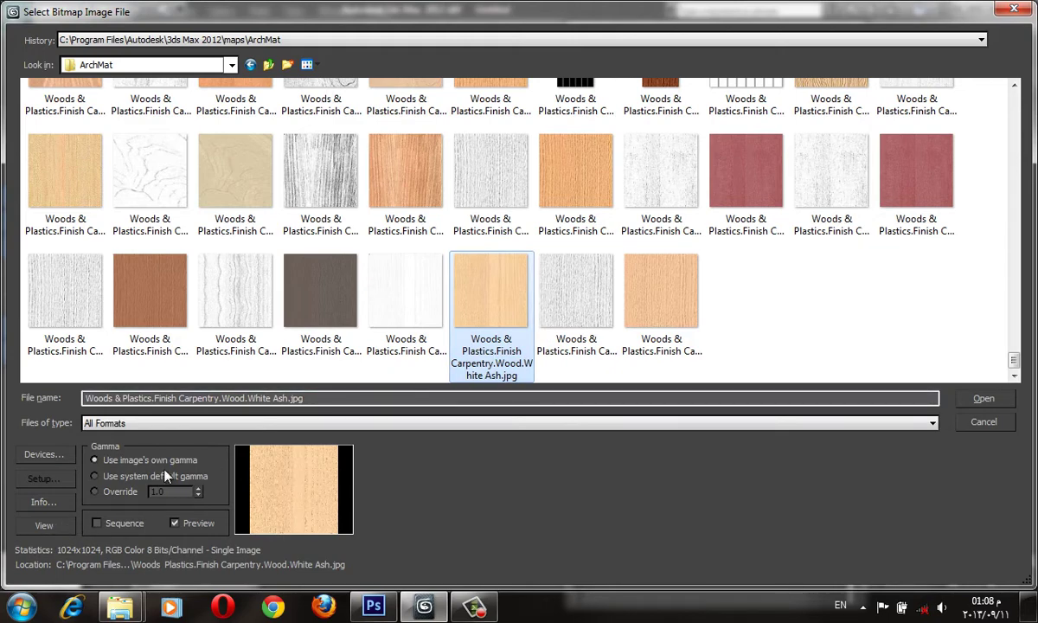
pyautogui.click(149, 290)
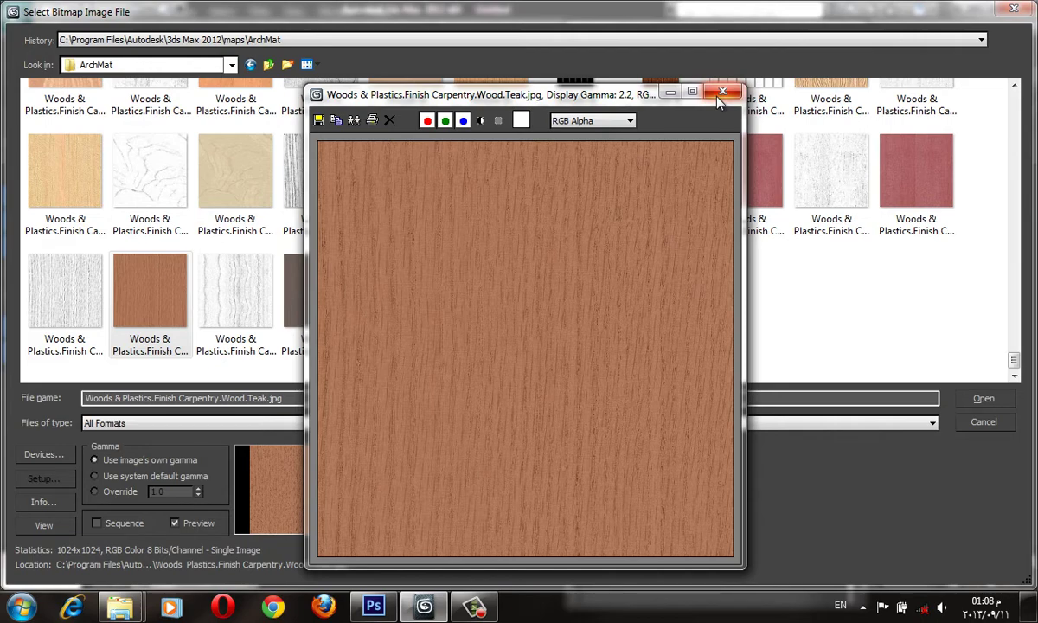
pyautogui.click(721, 92)
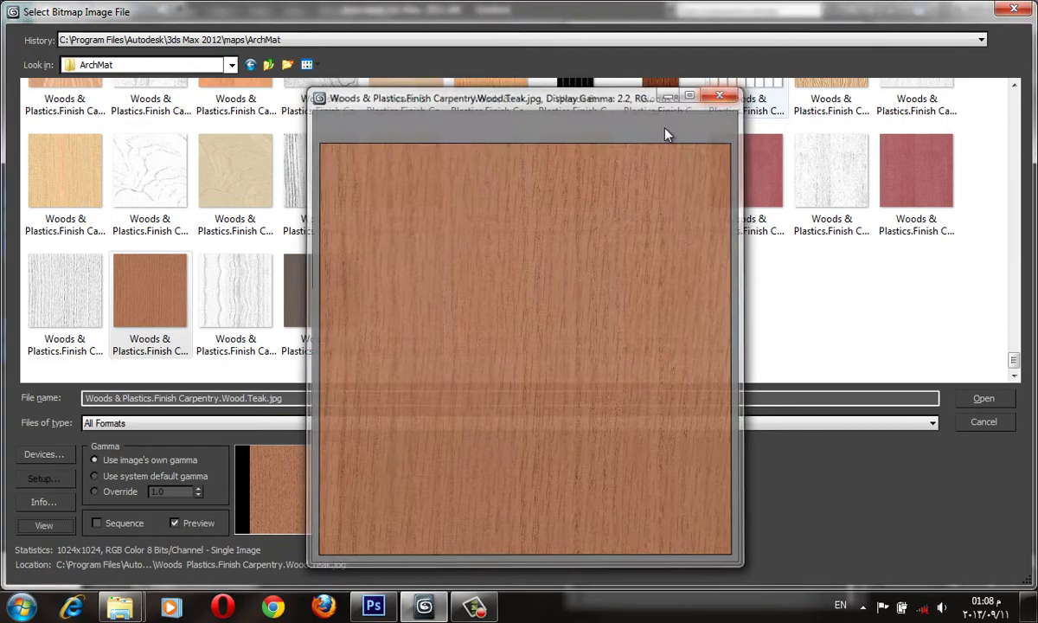
pyautogui.click(62, 199)
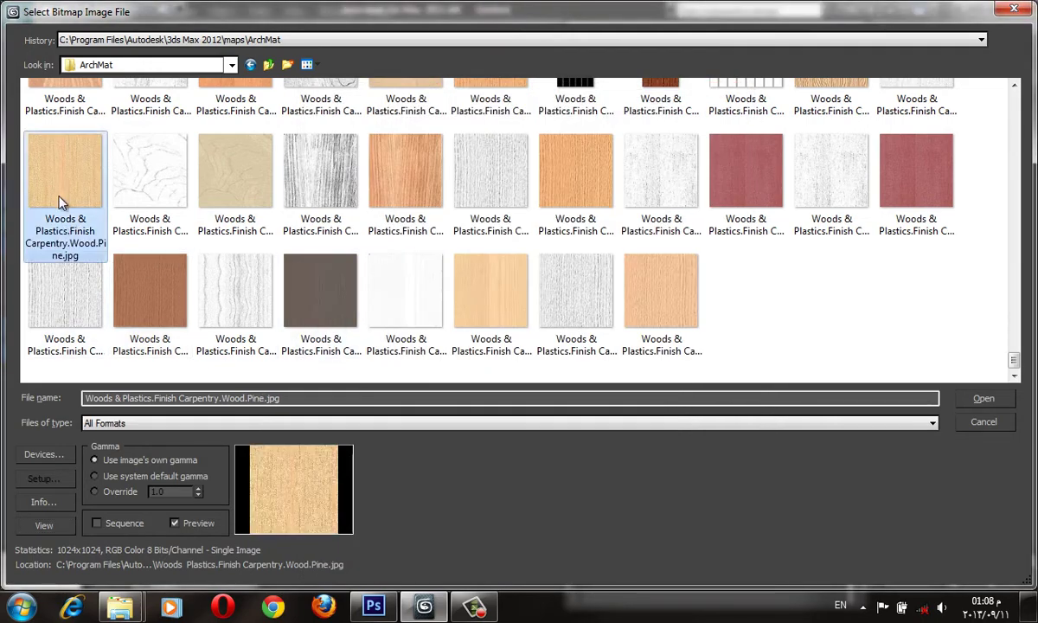
pyautogui.click(47, 528)
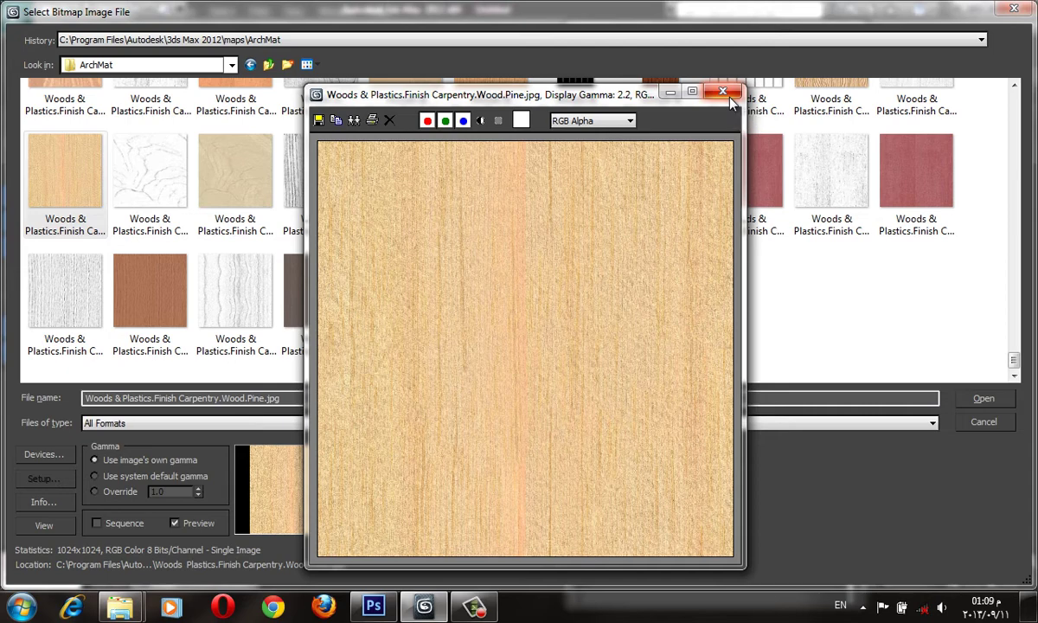
pyautogui.click(729, 96)
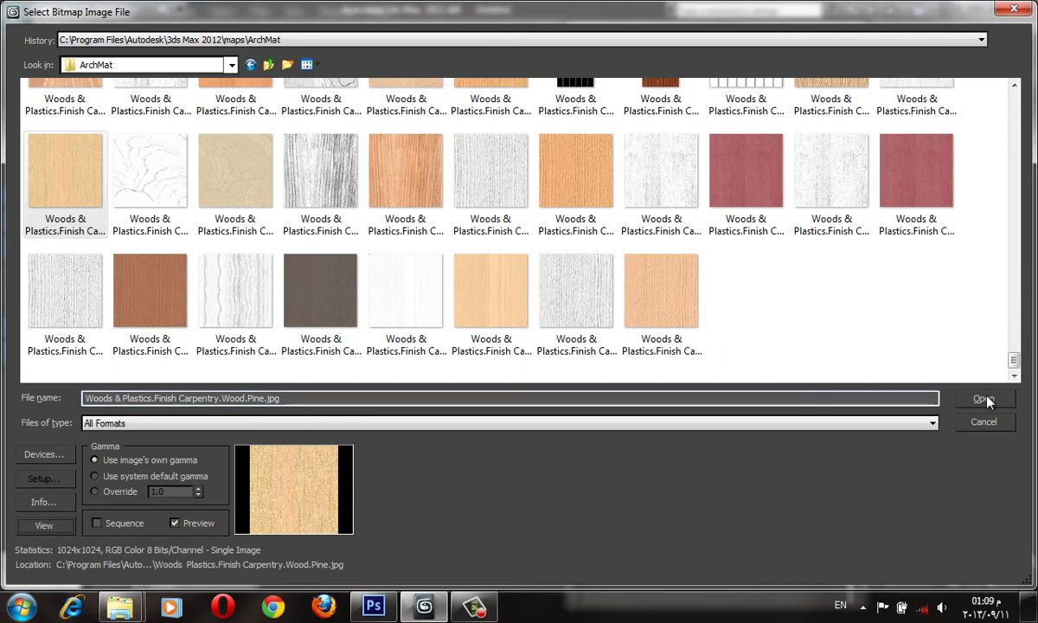
pyautogui.click(985, 399)
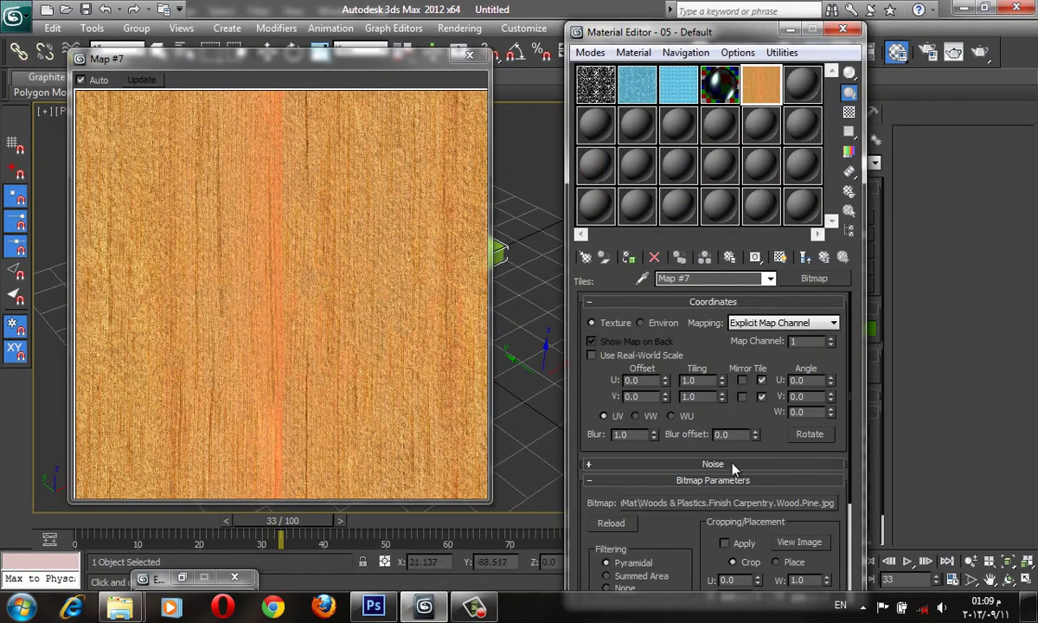
# Step: Show the pine texture on the material preview and go back up to the parent Tiles map
pyautogui.moveTo(670, 549); pyautogui.dragTo(672, 389)
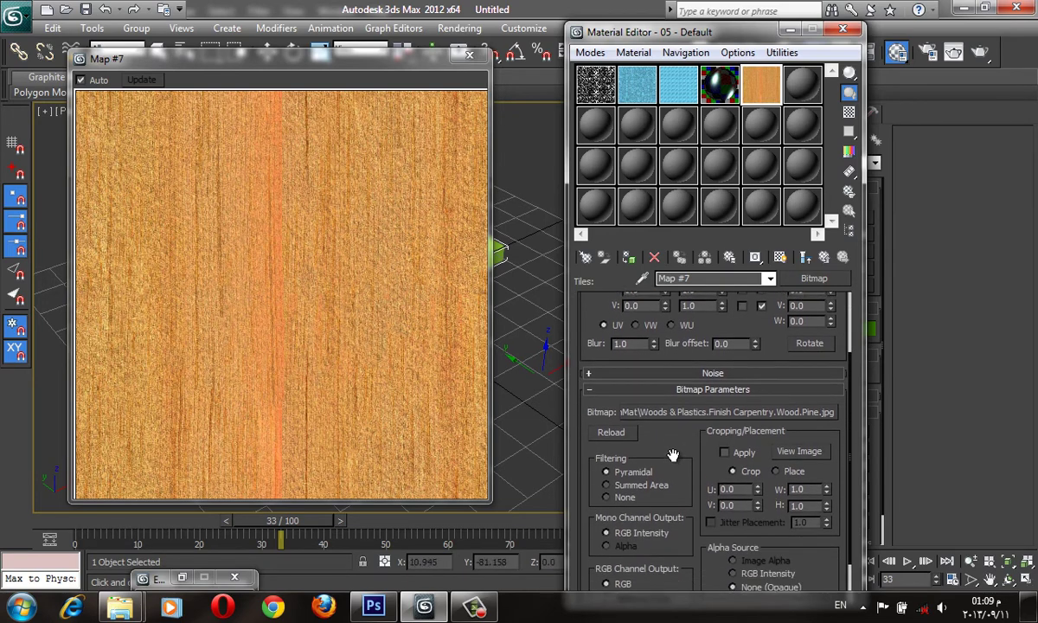
pyautogui.click(805, 257)
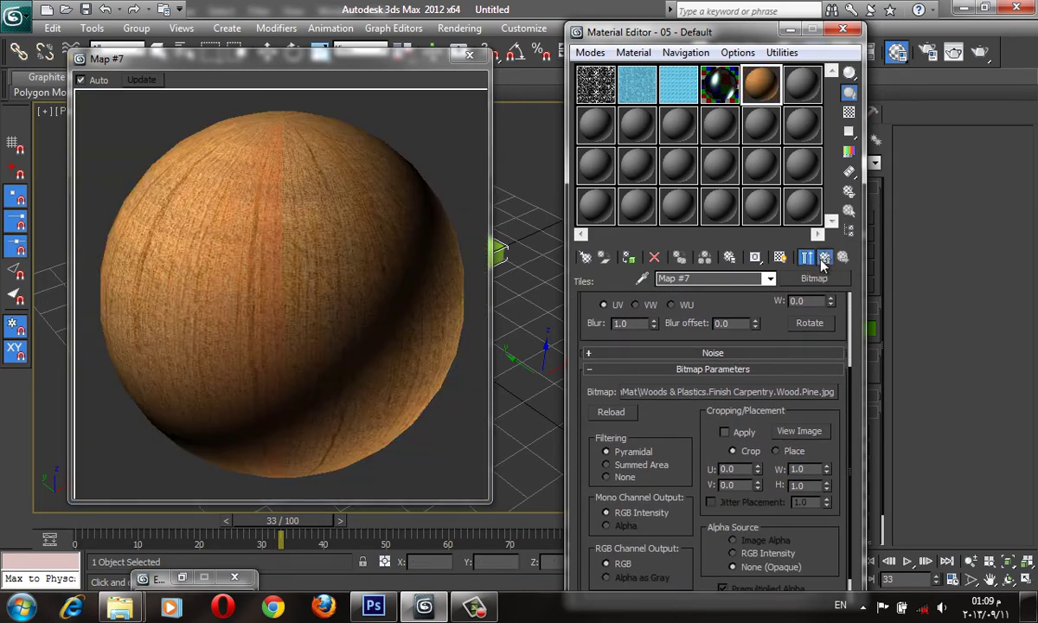
pyautogui.click(823, 259)
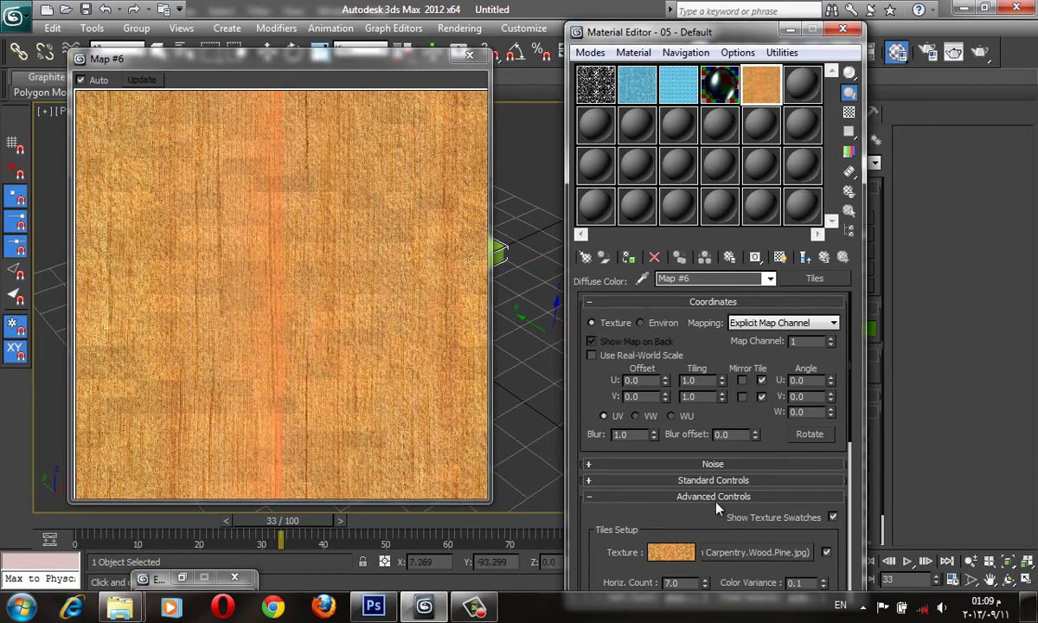
# Step: Widen the horizontal and vertical grout gaps to 0.11, then return to the pine bitmap's settings
pyautogui.moveTo(712, 464); pyautogui.dragTo(711, 299)
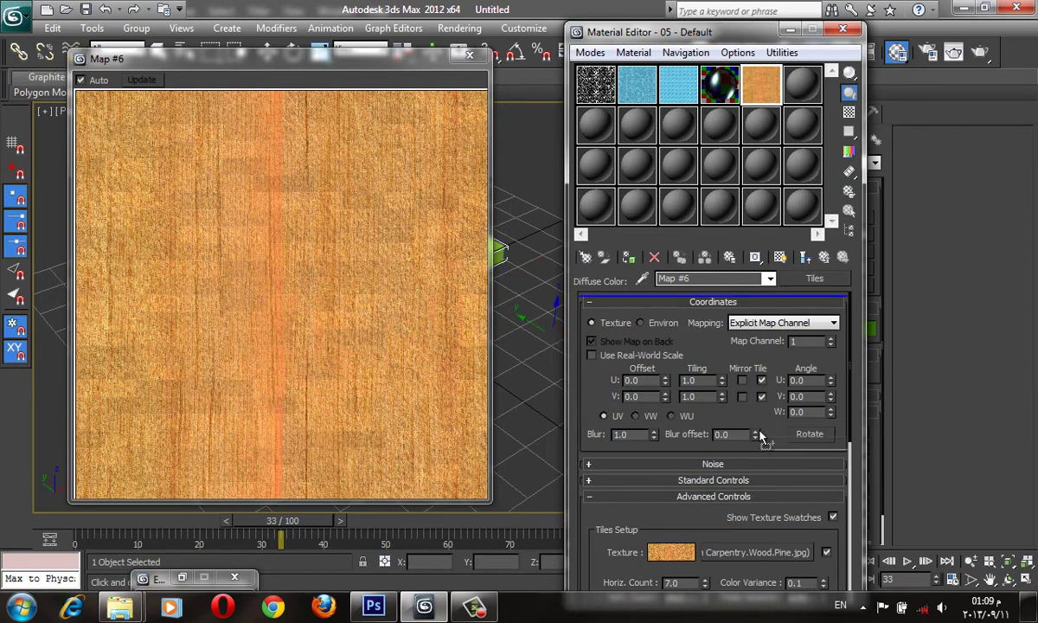
pyautogui.scroll(-1, 717, 519)
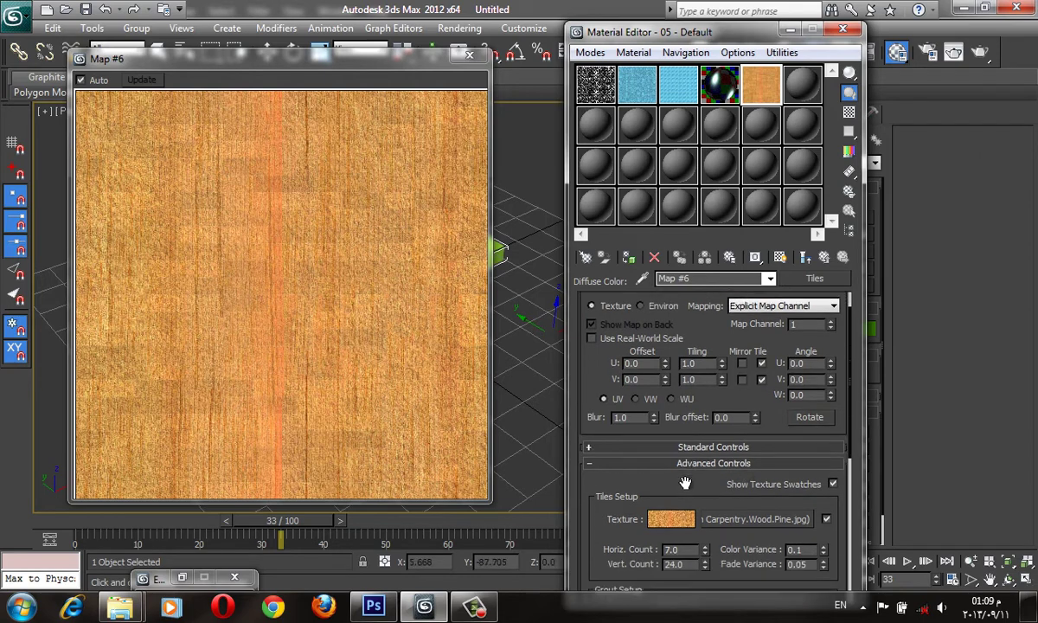
pyautogui.scroll(-1, 715, 493)
pyautogui.scroll(-3, 711, 458)
pyautogui.moveTo(709, 439); pyautogui.dragTo(704, 431)
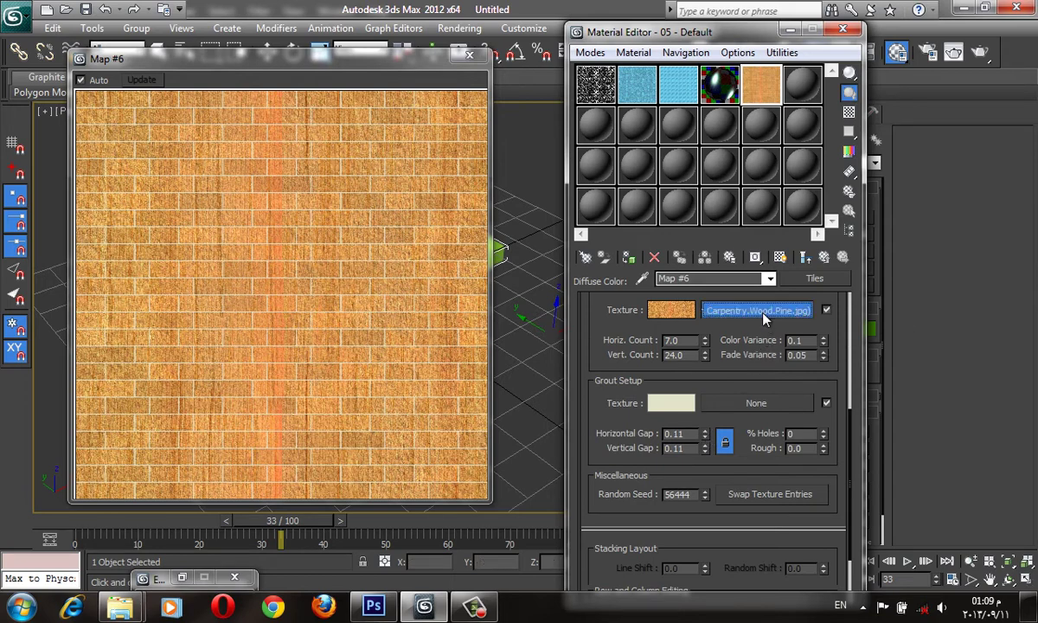
pyautogui.click(718, 309)
pyautogui.scroll(-2, 763, 387)
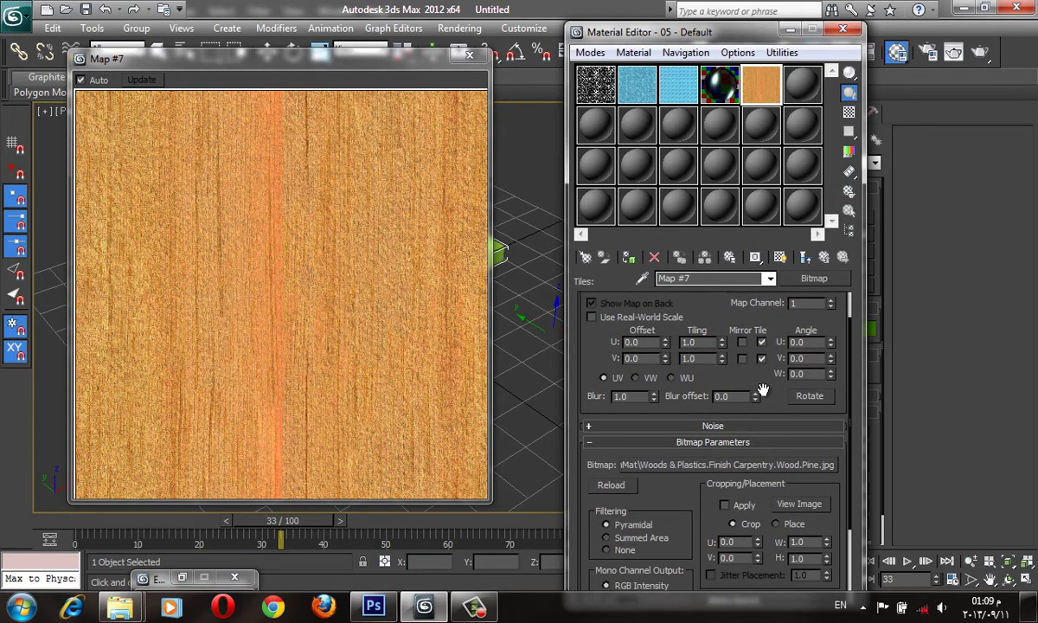
# Step: Enter 90 as the pine bitmap's W rotation angle
pyautogui.moveTo(763, 389); pyautogui.dragTo(763, 400)
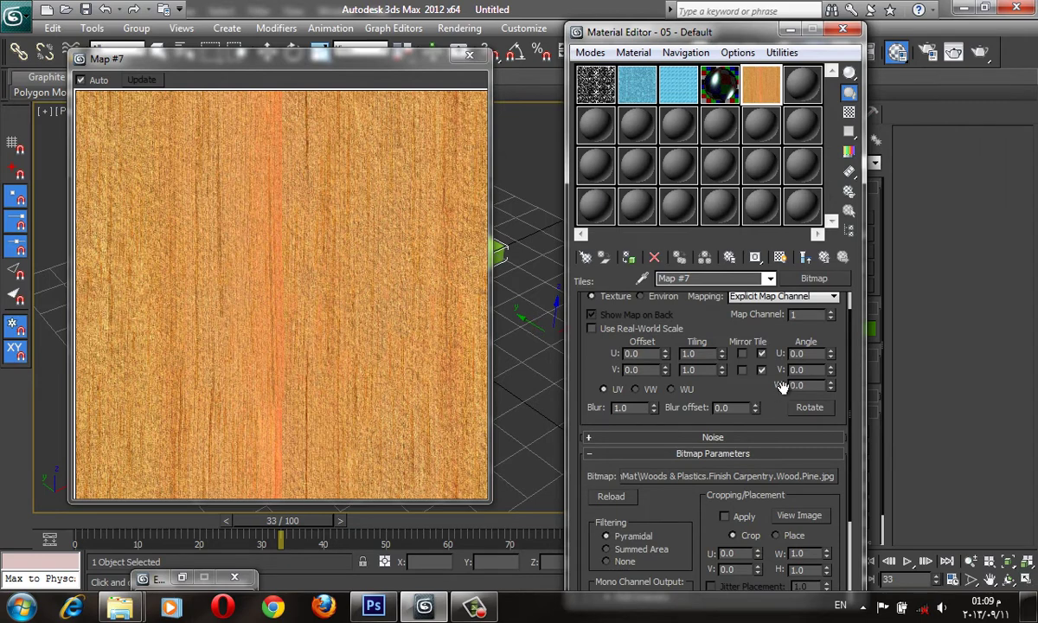
pyautogui.click(796, 385)
pyautogui.write('90')
pyautogui.scroll(-1, 778, 398)
pyautogui.scroll(-2, 778, 394)
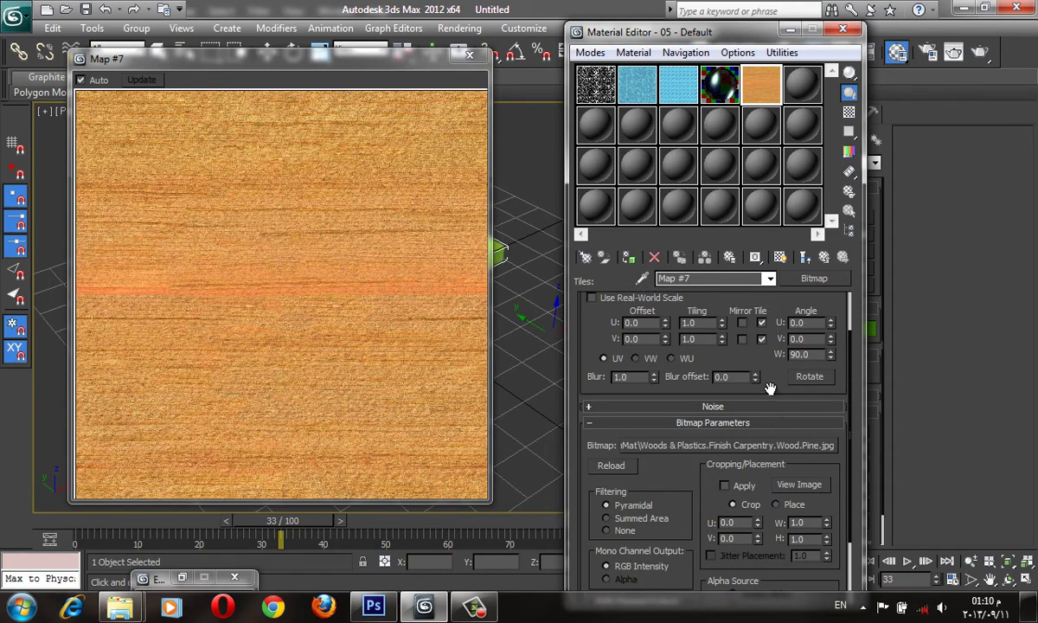
pyautogui.scroll(-2, 768, 378)
pyautogui.scroll(1, 766, 372)
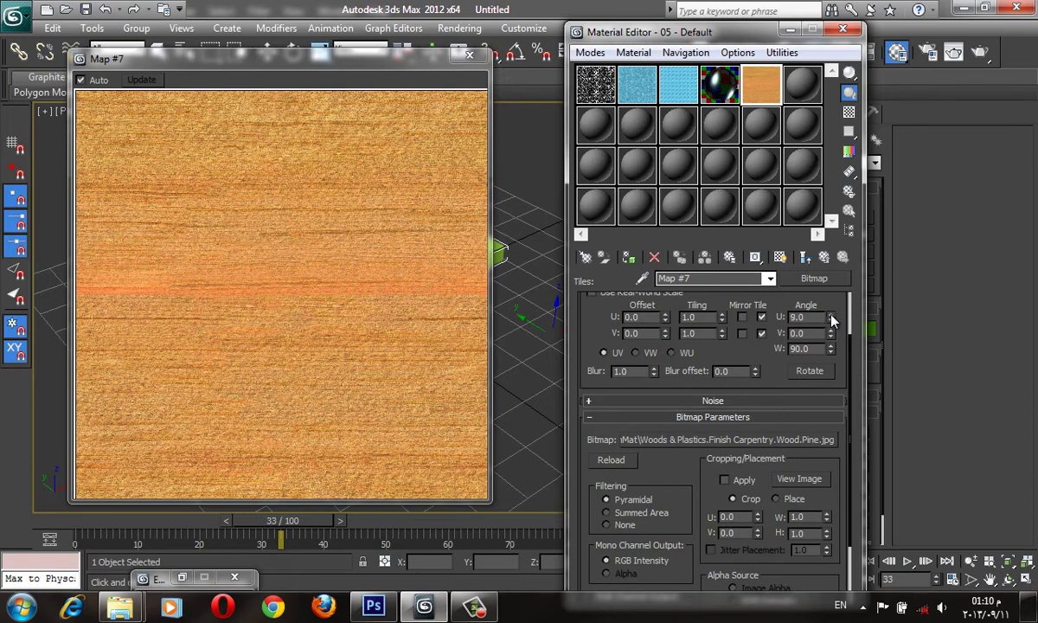
# Step: Try a V angle of 150 and a U angle of 50, then reset both to 0
pyautogui.moveTo(832, 318)
pyautogui.mouseDown()
pyautogui.moveTo(832, 334)
pyautogui.moveTo(823, 316)
pyautogui.mouseUp()
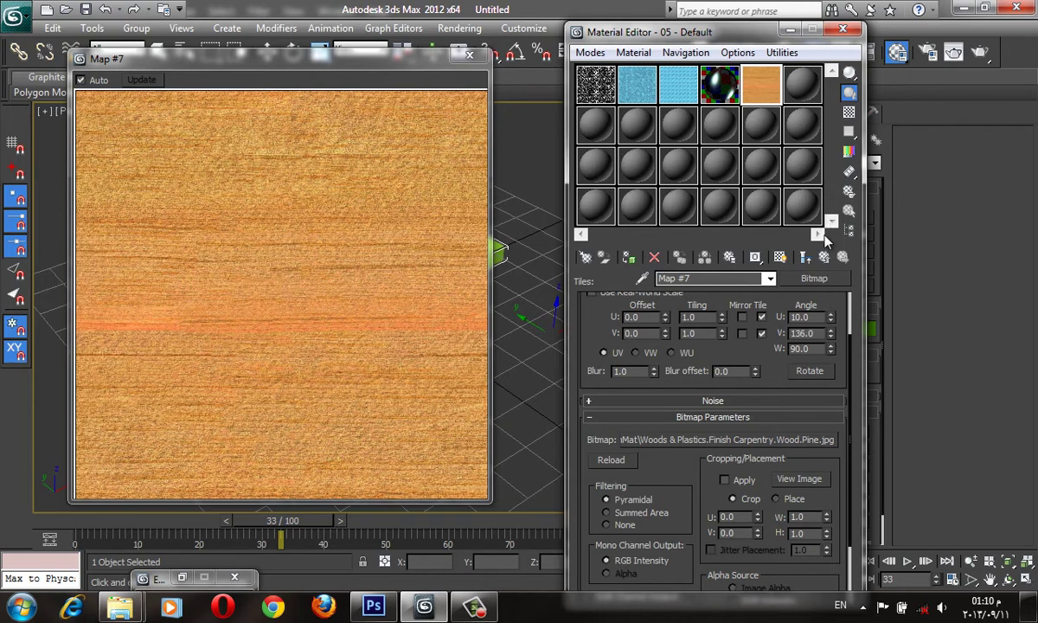
pyautogui.click(815, 333)
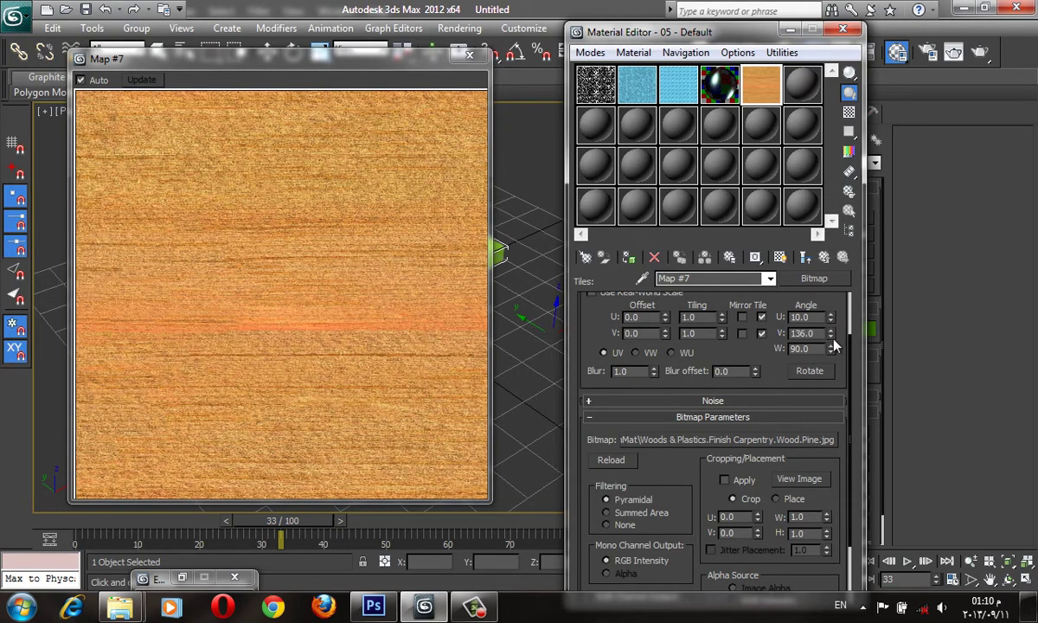
pyautogui.doubleClick(815, 333)
pyautogui.write('150')
pyautogui.press('Return')
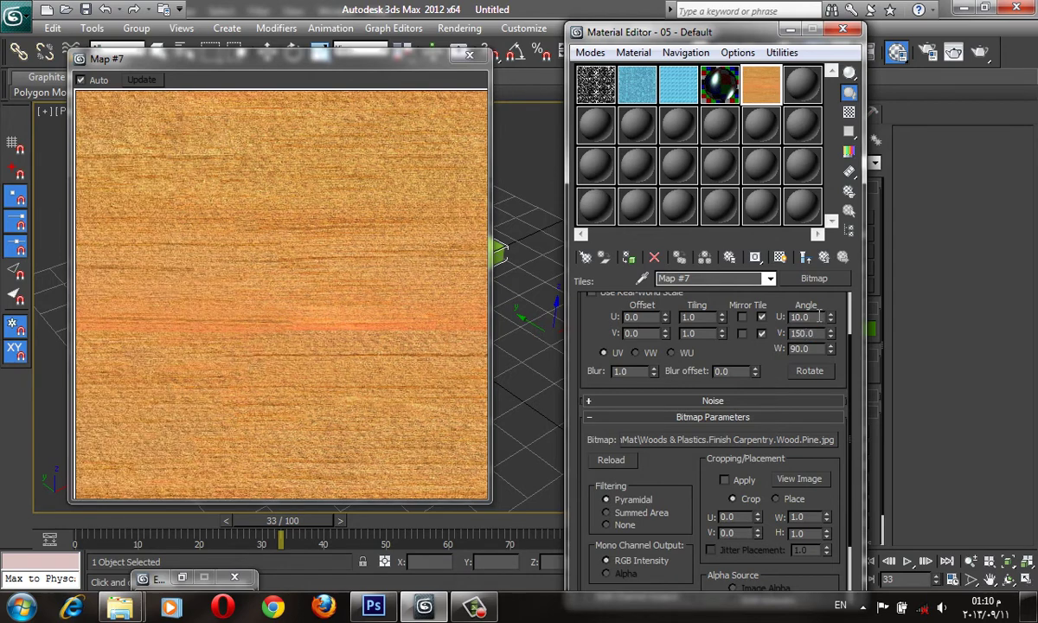
pyautogui.doubleClick(818, 317)
pyautogui.write('50')
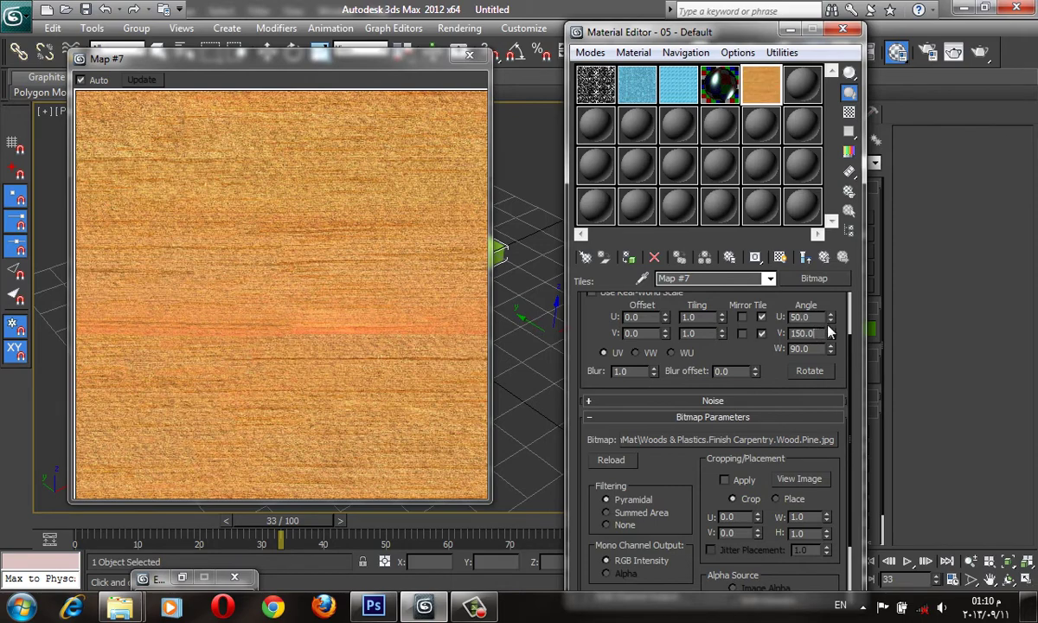
pyautogui.rightClick(832, 317)
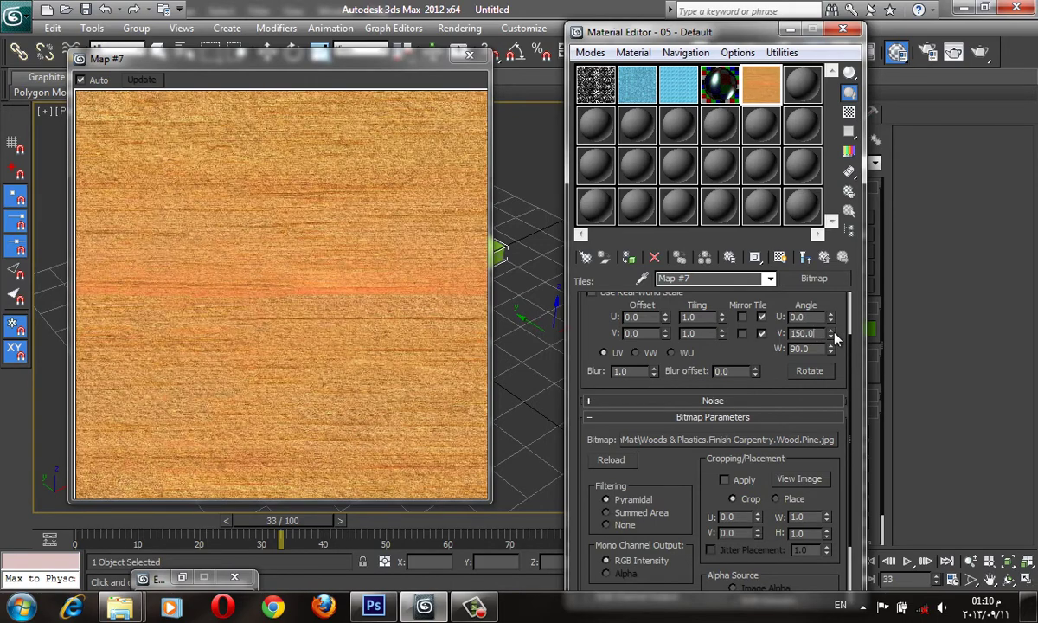
pyautogui.rightClick(831, 335)
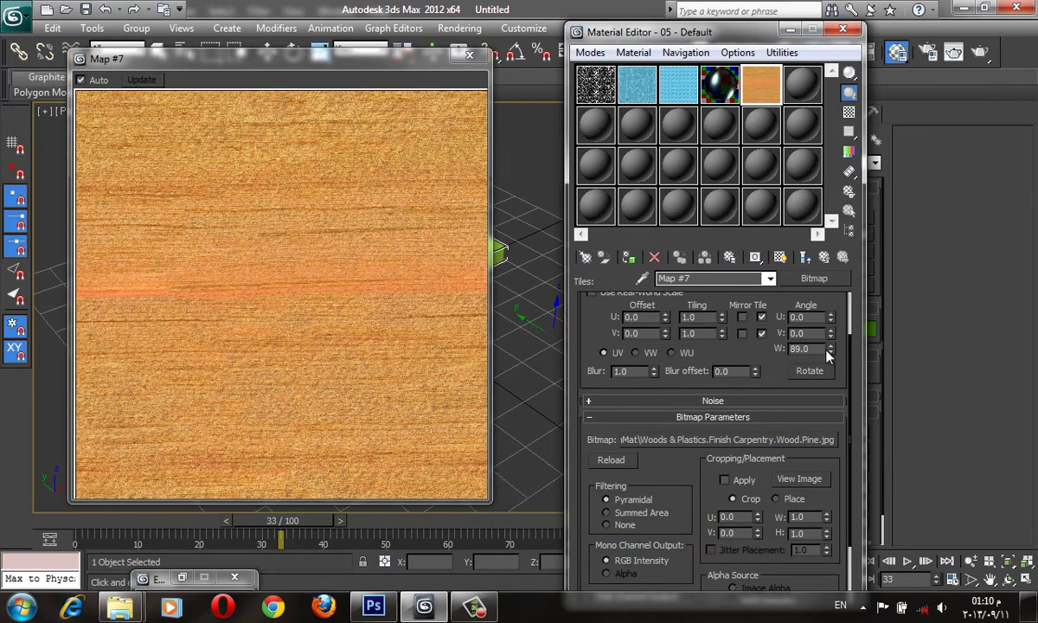
# Step: Retype the W angle as 90 so the wood grain runs horizontally
pyautogui.doubleClick(822, 349)
pyautogui.write('9')
pyautogui.press('Return')
pyautogui.moveTo(783, 363); pyautogui.dragTo(765, 285)
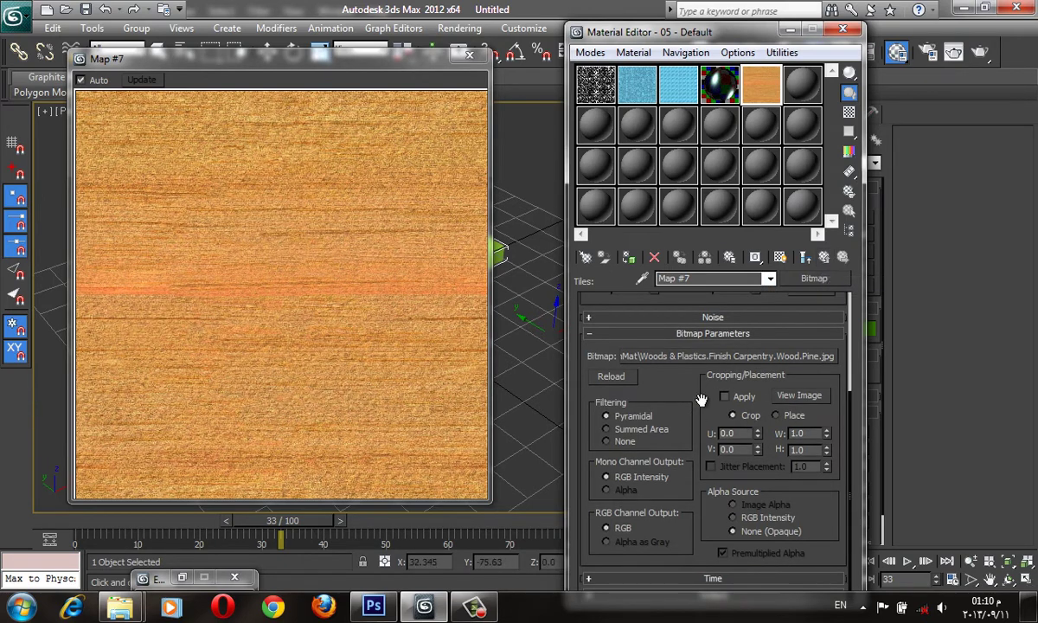
pyautogui.scroll(3, 701, 400)
pyautogui.scroll(3, 700, 406)
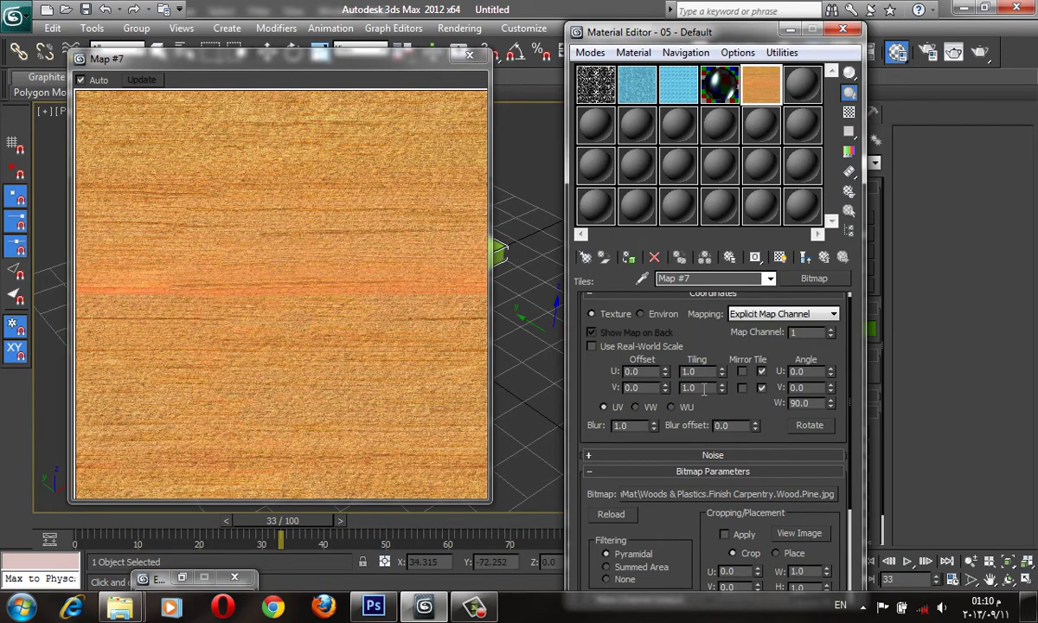
# Step: Try tiling values of 24, then settle on U tiling 12 and V tiling 1
pyautogui.doubleClick(703, 390)
pyautogui.write('24')
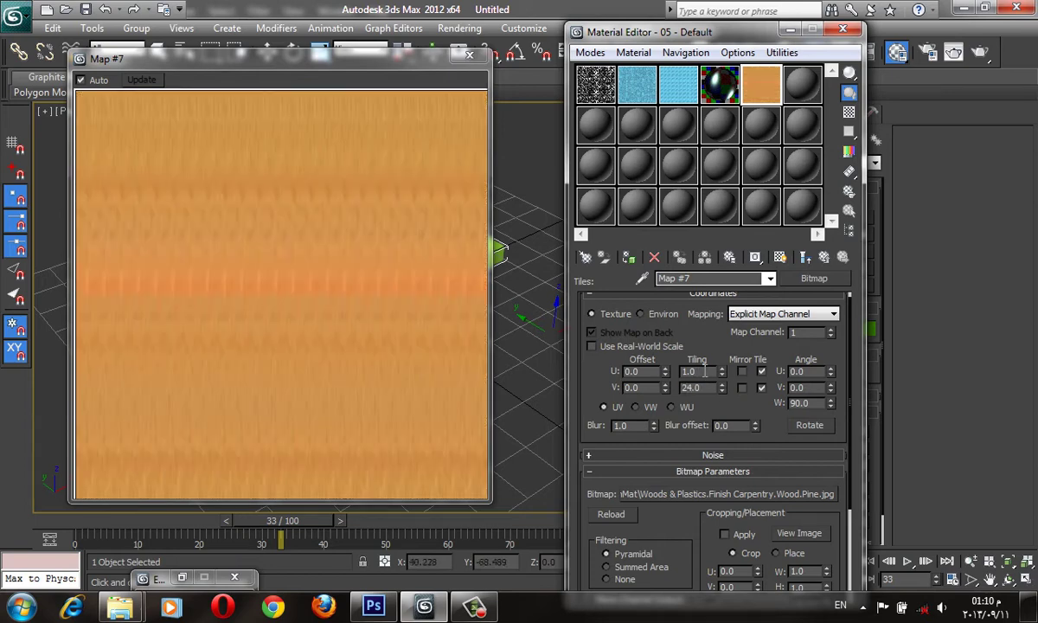
pyautogui.doubleClick(705, 372)
pyautogui.write('24')
pyautogui.press('Return')
pyautogui.doubleClick(700, 387)
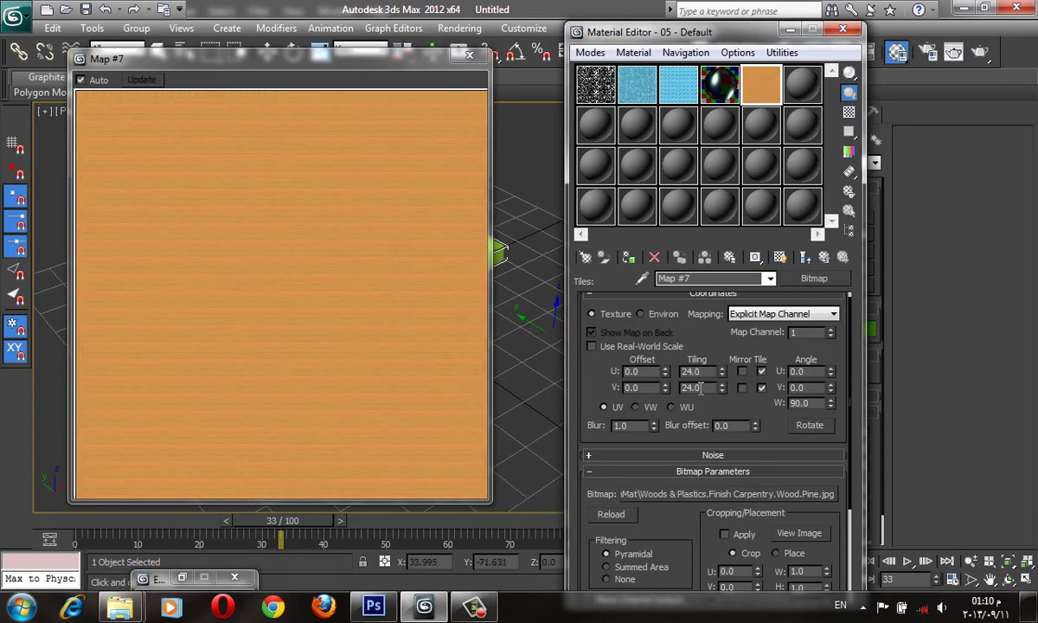
pyautogui.write('1')
pyautogui.doubleClick(685, 371)
pyautogui.write('12')
pyautogui.press('Return')
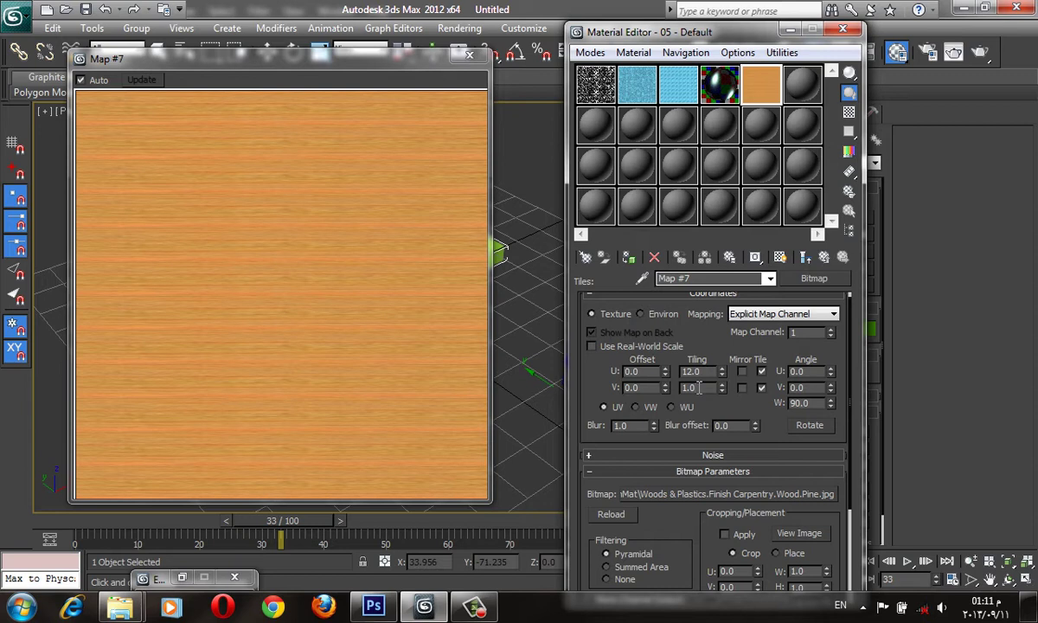
# Step: Turn on V Mirror and set the V tiling to 8
pyautogui.doubleClick(700, 390)
pyautogui.click(741, 388)
pyautogui.doubleClick(699, 389)
pyautogui.write('5')
pyautogui.press('Return')
pyautogui.doubleClick(688, 388)
pyautogui.write('8')
pyautogui.moveTo(695, 397)
pyautogui.mouseDown()
pyautogui.moveTo(705, 381)
pyautogui.moveTo(706, 406)
pyautogui.mouseUp()
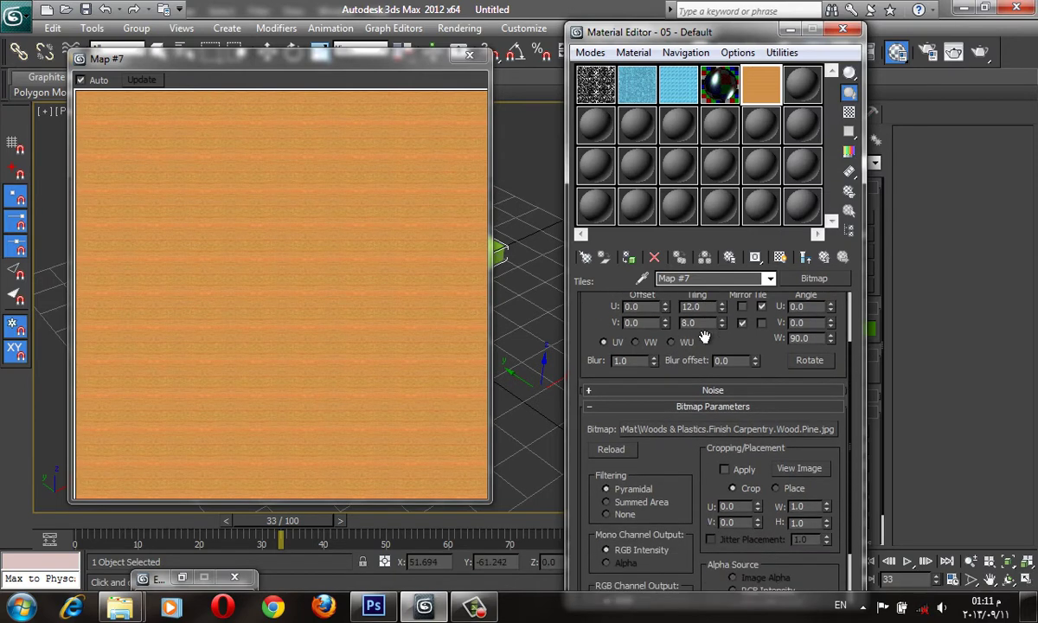
# Step: On the parent Tiles map, set the locked grout gaps to 0.01 and collapse its rollouts
pyautogui.click(825, 258)
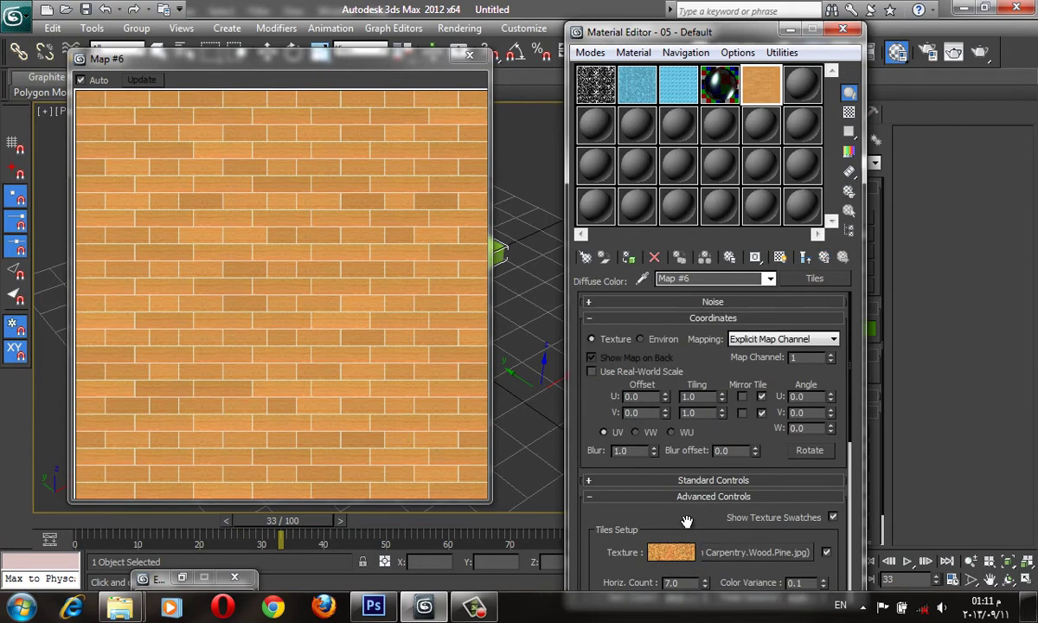
pyautogui.moveTo(686, 521); pyautogui.dragTo(685, 389)
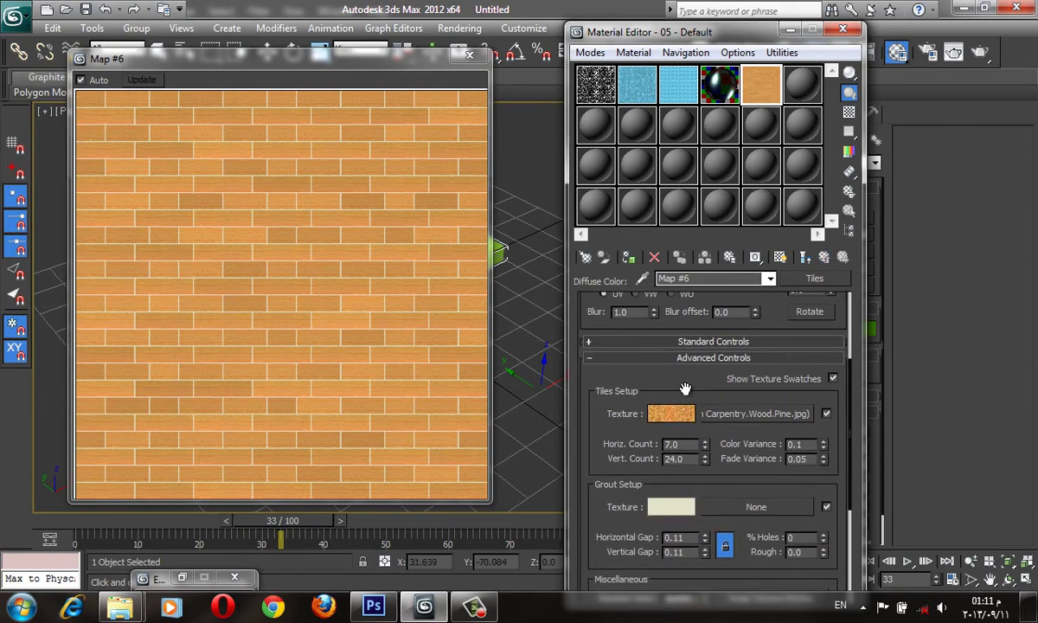
pyautogui.scroll(-1, 683, 385)
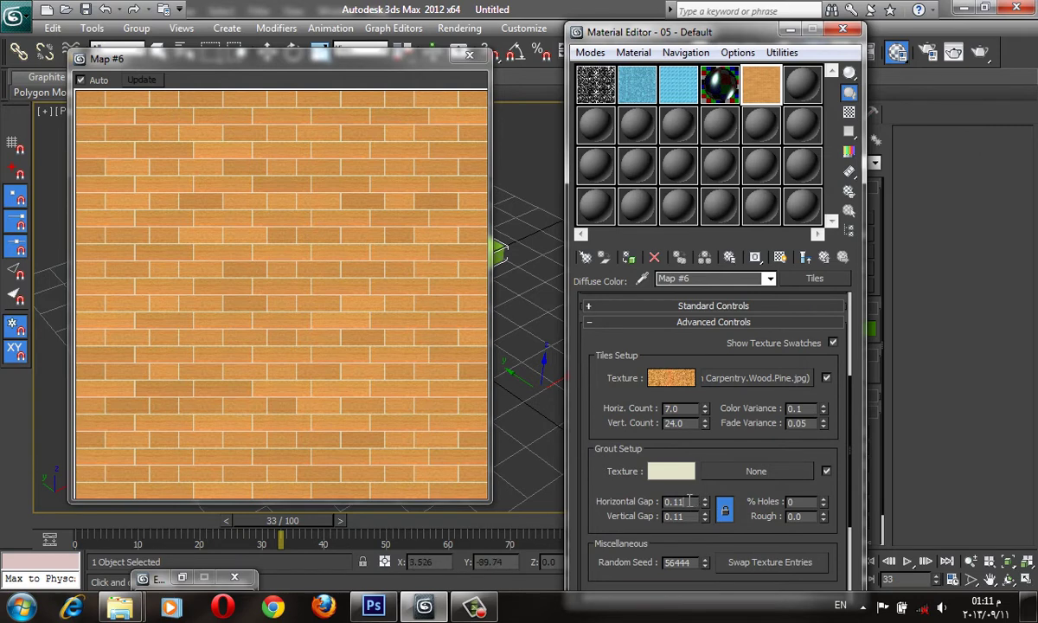
pyautogui.click(690, 500)
pyautogui.press('BackSpace')
pyautogui.press('BackSpace')
pyautogui.write('1')
pyautogui.press('Tab')
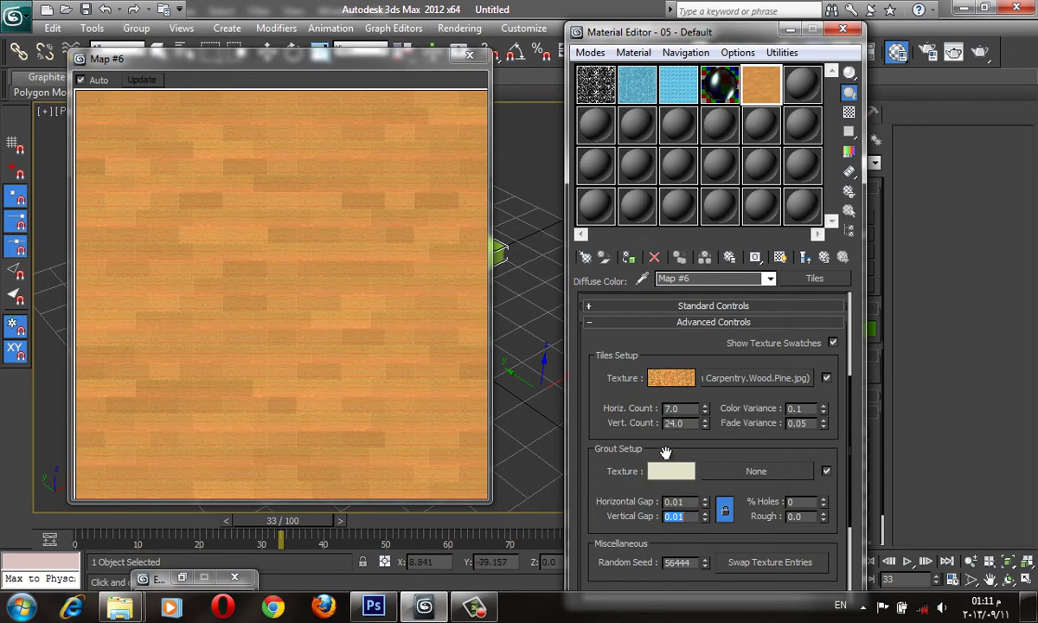
pyautogui.moveTo(689, 451); pyautogui.dragTo(690, 473)
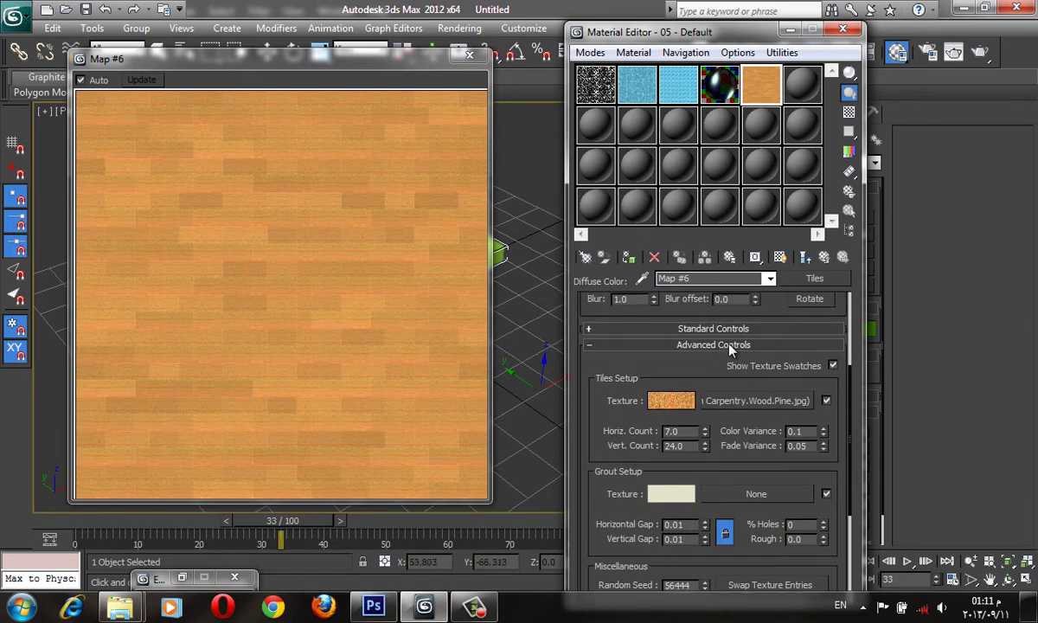
pyautogui.click(733, 346)
pyautogui.click(700, 317)
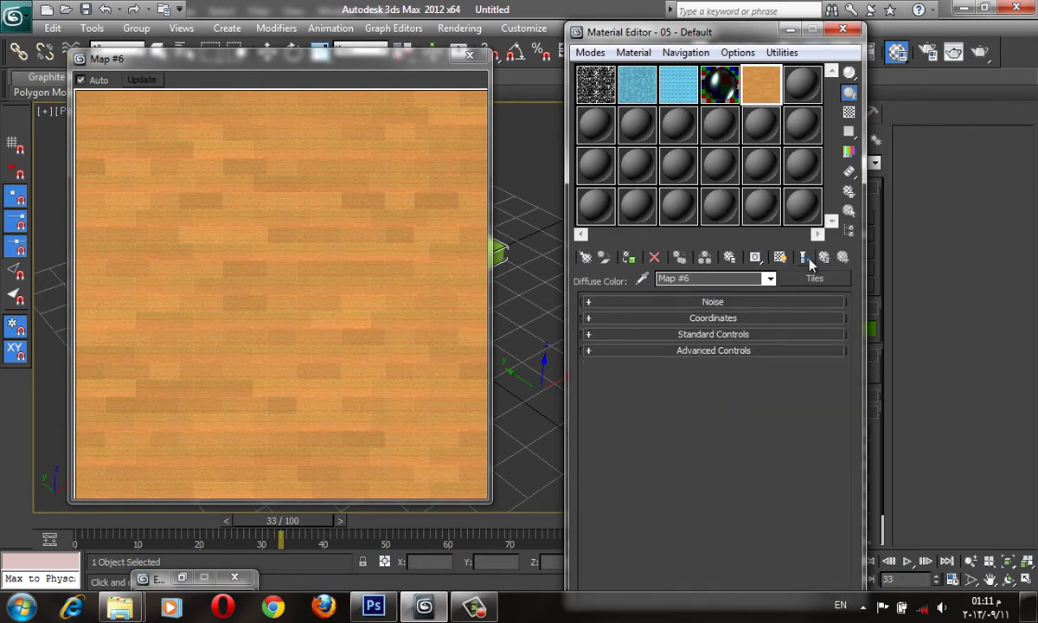
# Step: Copy the Diffuse Tiles map (Map #6) into the Bump slot as Map #8 and open it
pyautogui.click(823, 258)
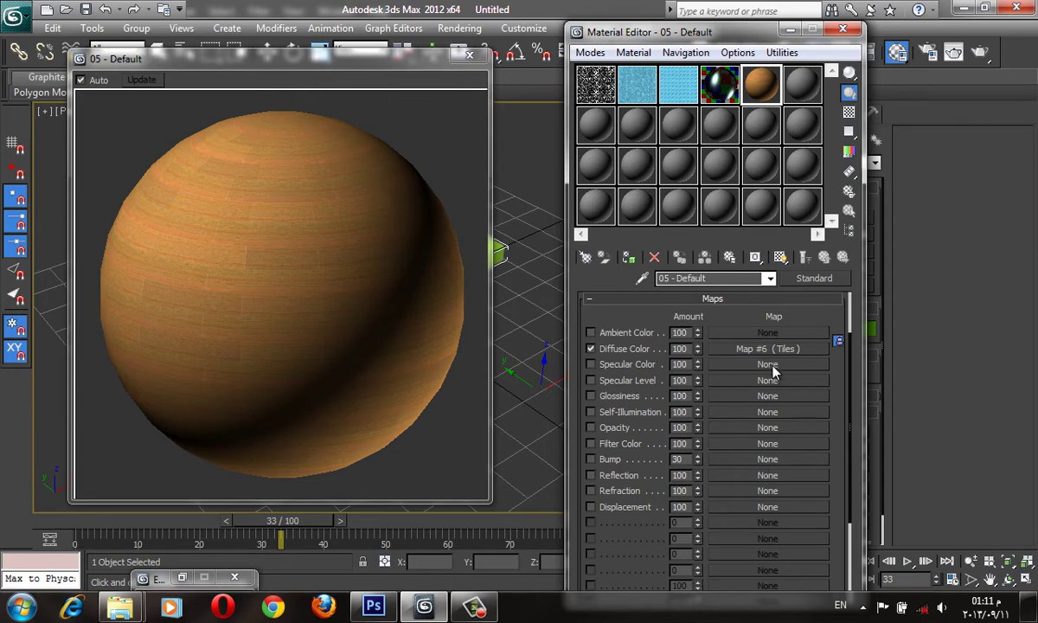
pyautogui.moveTo(731, 347)
pyautogui.mouseDown()
pyautogui.moveTo(780, 403)
pyautogui.moveTo(768, 460)
pyautogui.mouseUp()
pyautogui.click(677, 317)
pyautogui.click(683, 367)
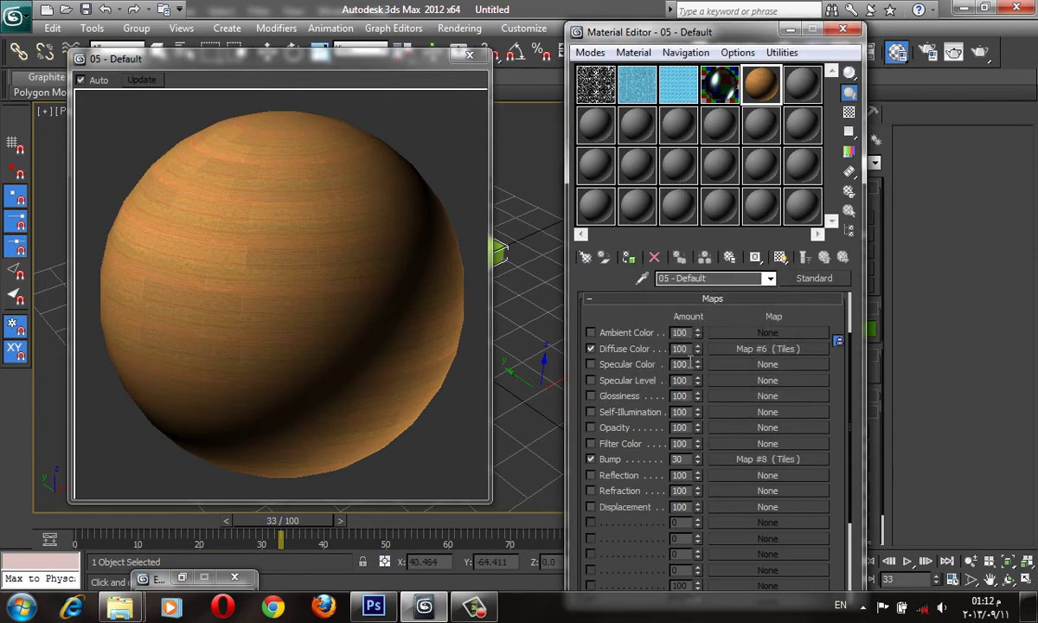
pyautogui.click(723, 458)
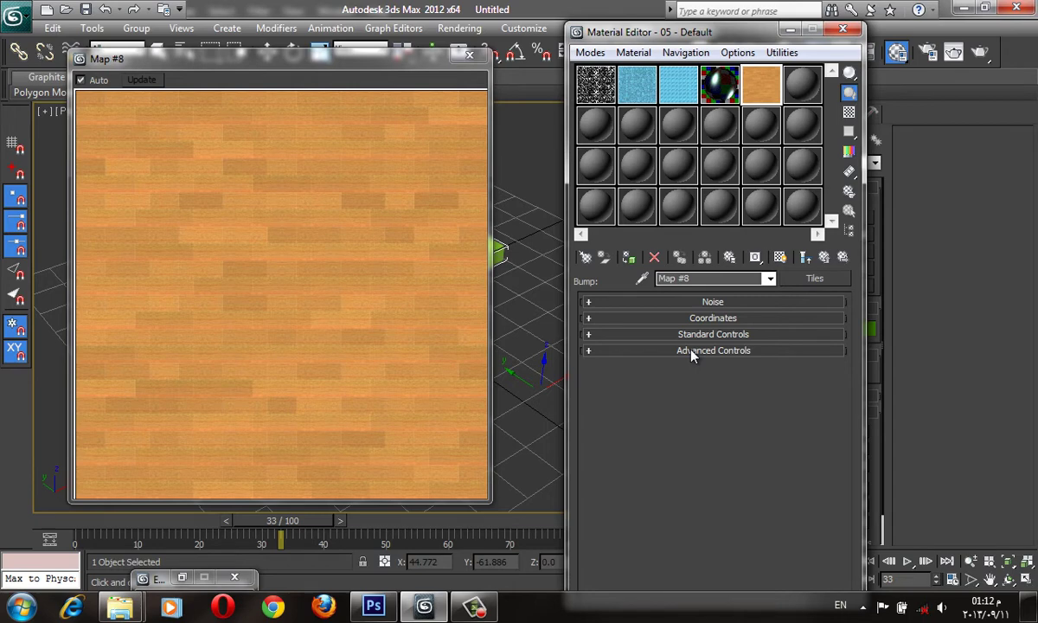
# Step: Set the bump map's grout colour to near black in Advanced Controls
pyautogui.click(694, 353)
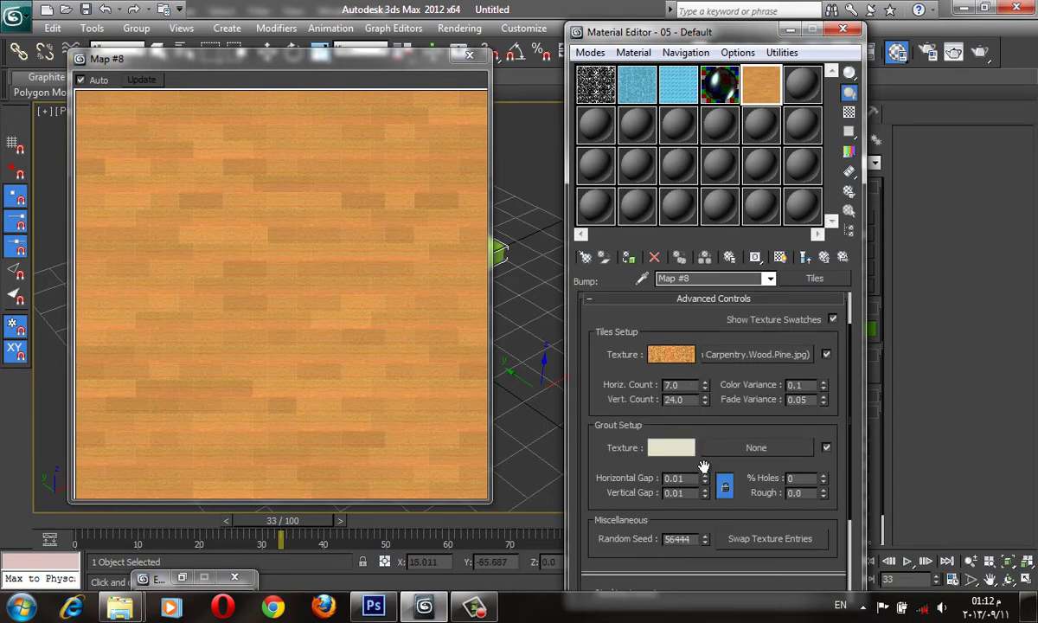
pyautogui.click(679, 447)
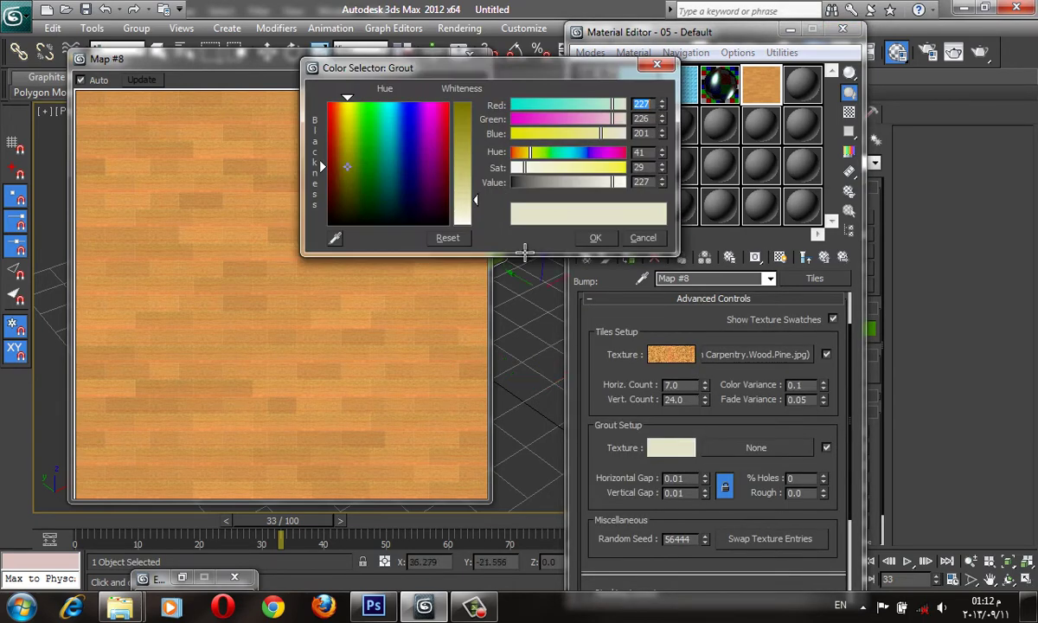
pyautogui.moveTo(613, 119)
pyautogui.mouseDown()
pyautogui.moveTo(627, 118)
pyautogui.moveTo(627, 134)
pyautogui.mouseUp()
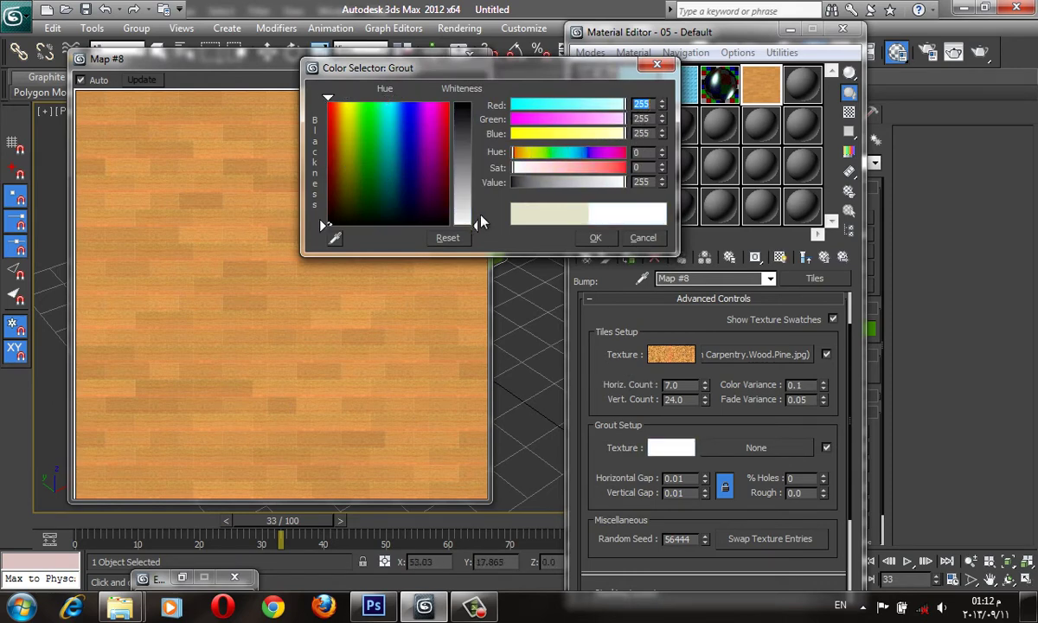
pyautogui.moveTo(475, 212); pyautogui.dragTo(476, 106)
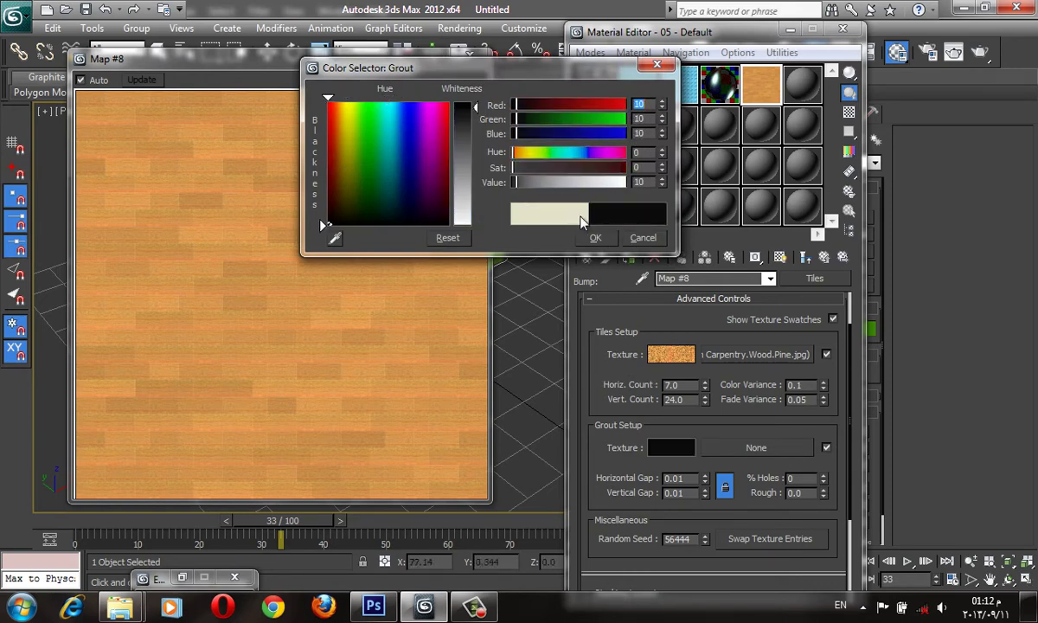
pyautogui.click(596, 239)
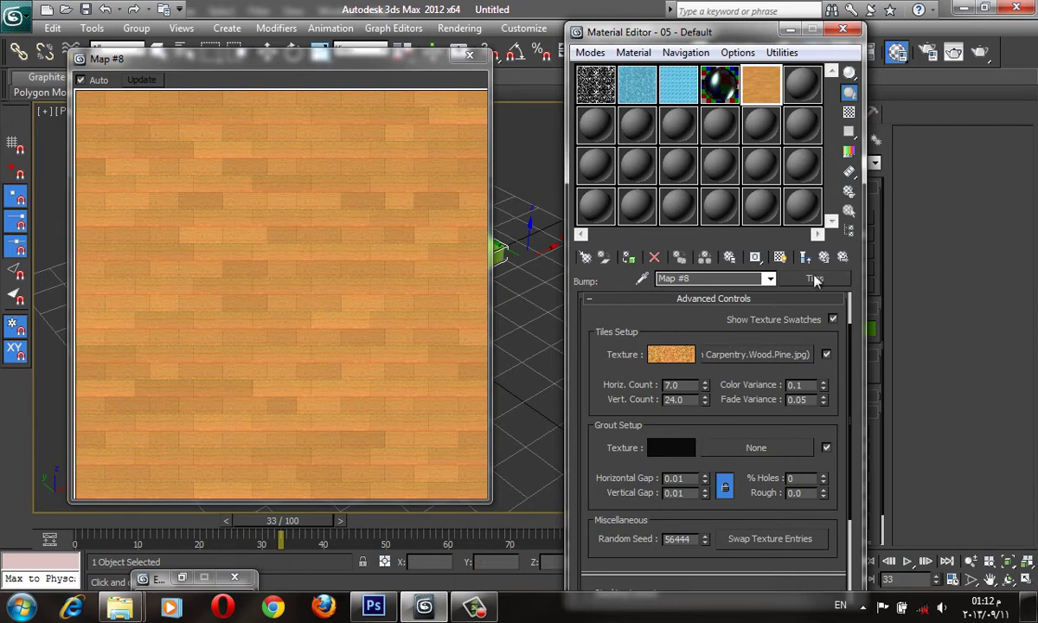
pyautogui.click(767, 278)
pyautogui.click(709, 293)
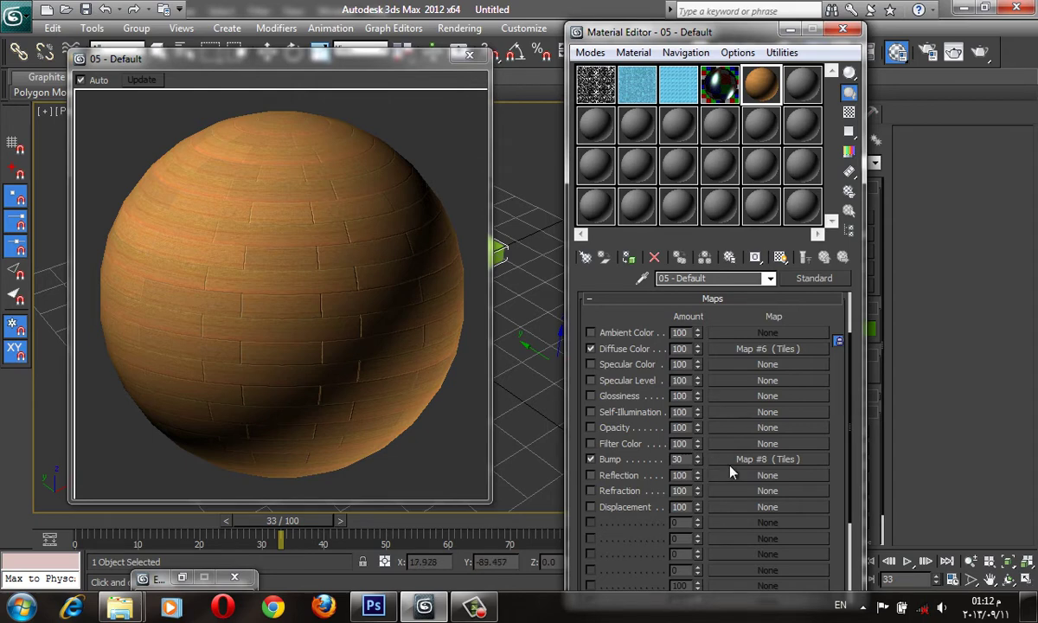
# Step: Lighten the Map #8 grout colour to dark grey 49, 49, 49
pyautogui.click(721, 461)
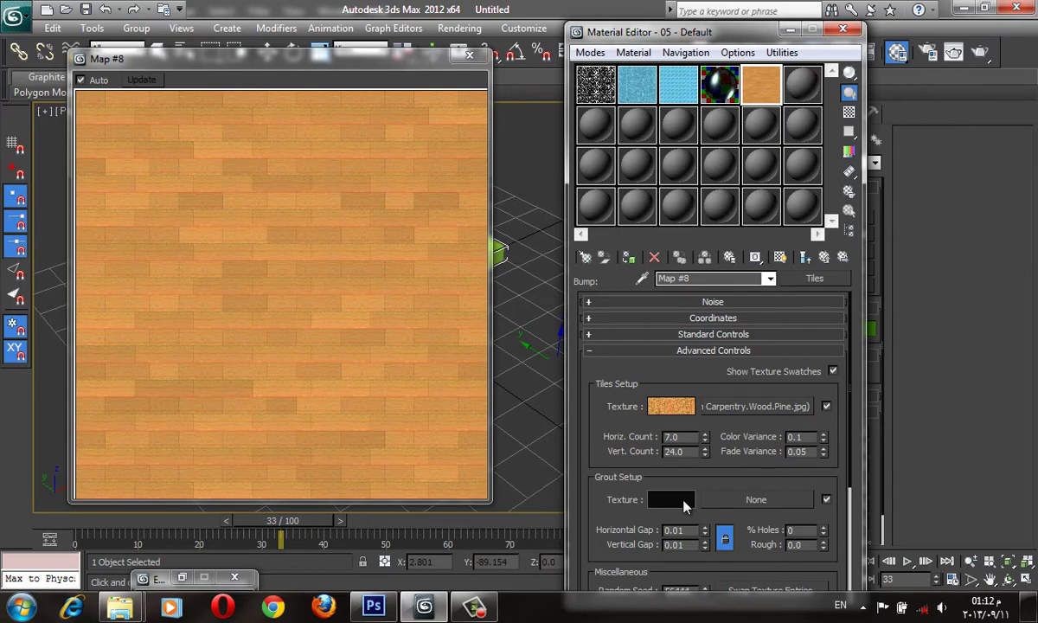
pyautogui.click(683, 500)
pyautogui.moveTo(474, 112); pyautogui.dragTo(474, 121)
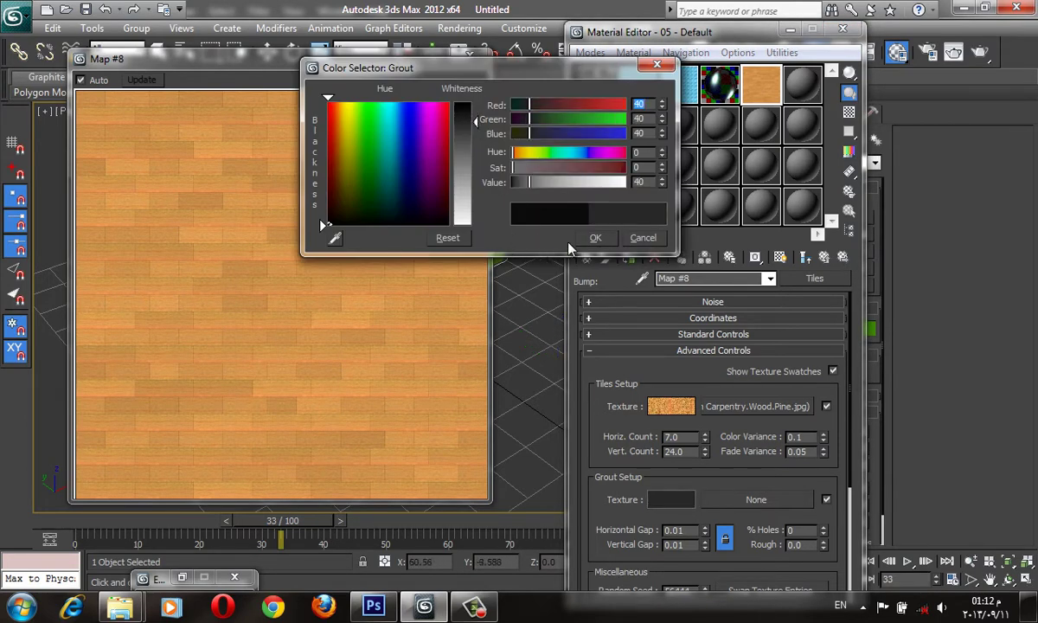
pyautogui.moveTo(474, 122); pyautogui.dragTo(468, 130)
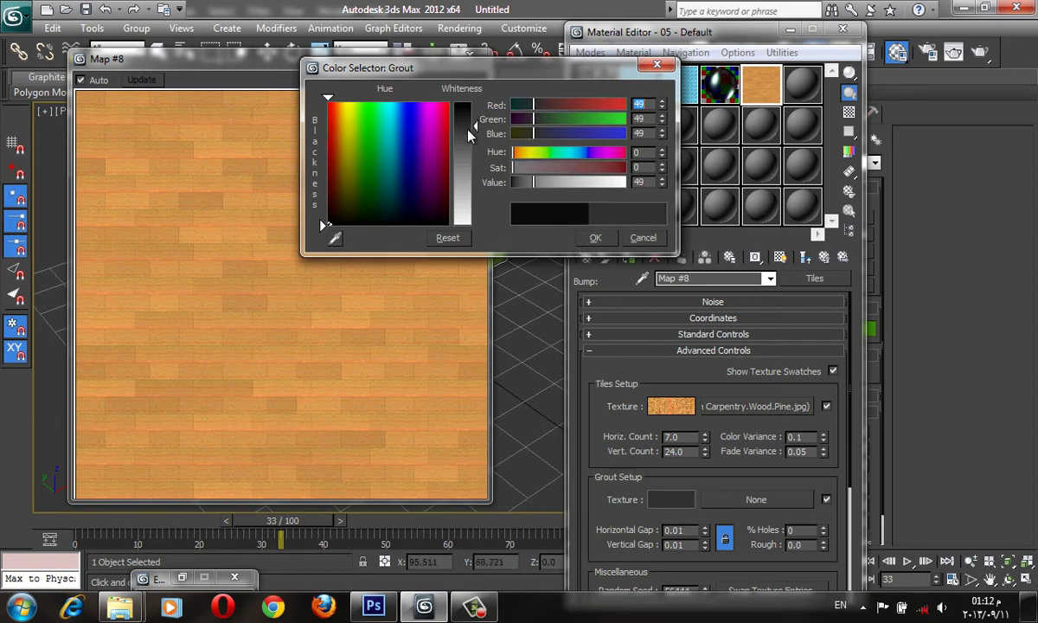
pyautogui.click(595, 237)
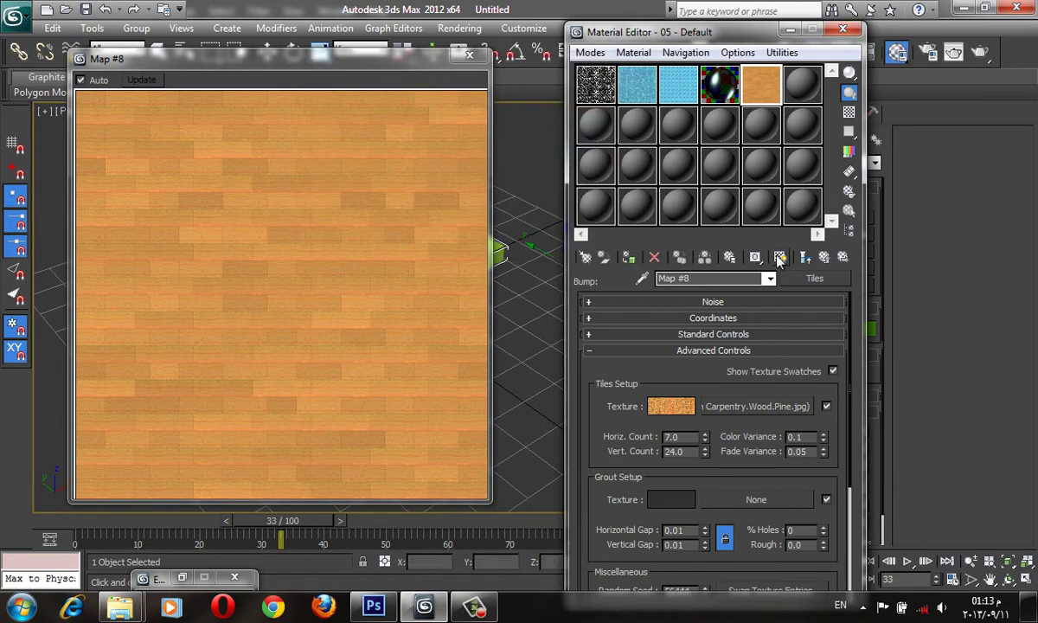
pyautogui.click(823, 259)
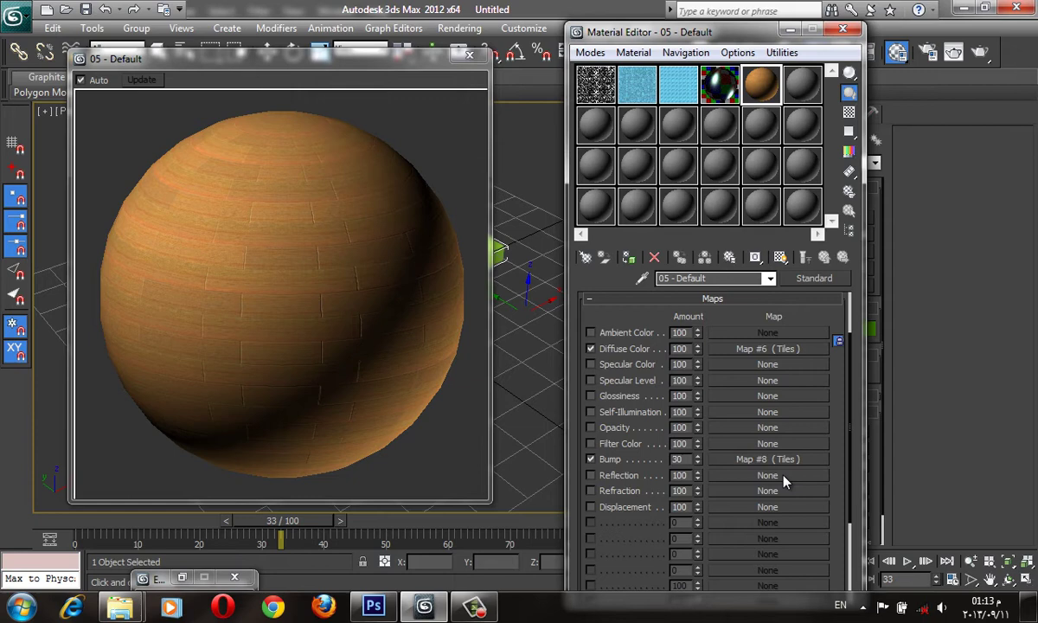
# Step: Switch the material's shader to Anisotropic and raise its specular level
pyautogui.click(733, 300)
pyautogui.click(732, 302)
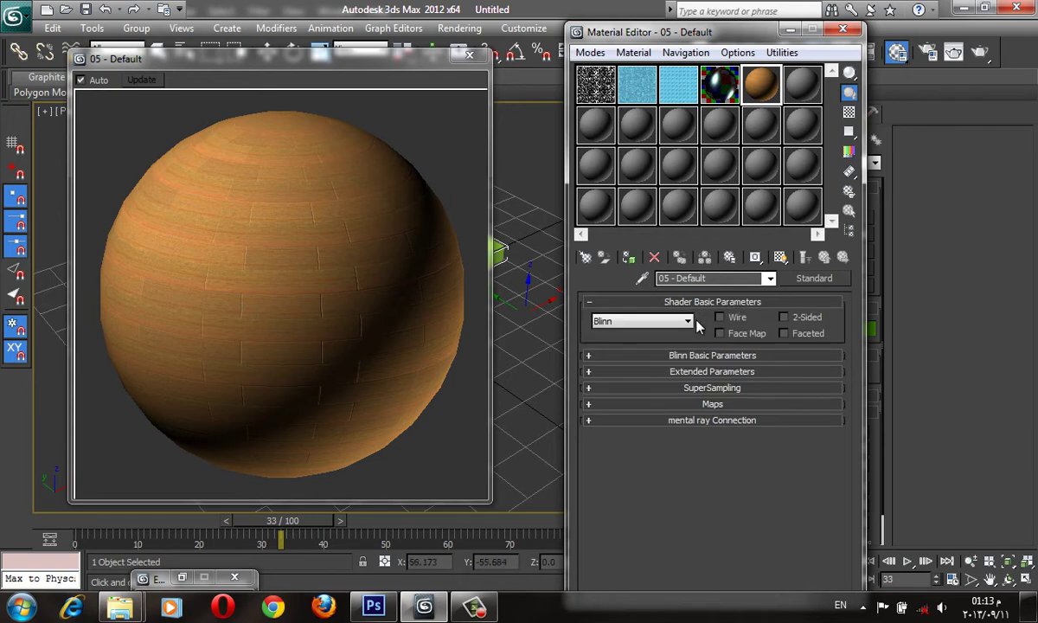
pyautogui.click(689, 321)
pyautogui.click(672, 335)
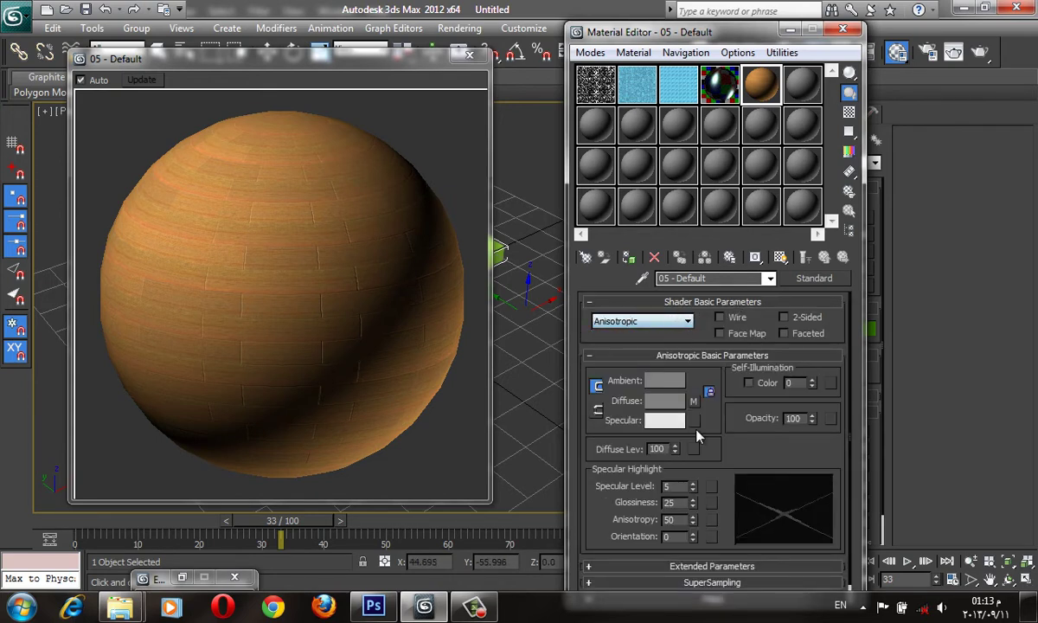
pyautogui.click(692, 482)
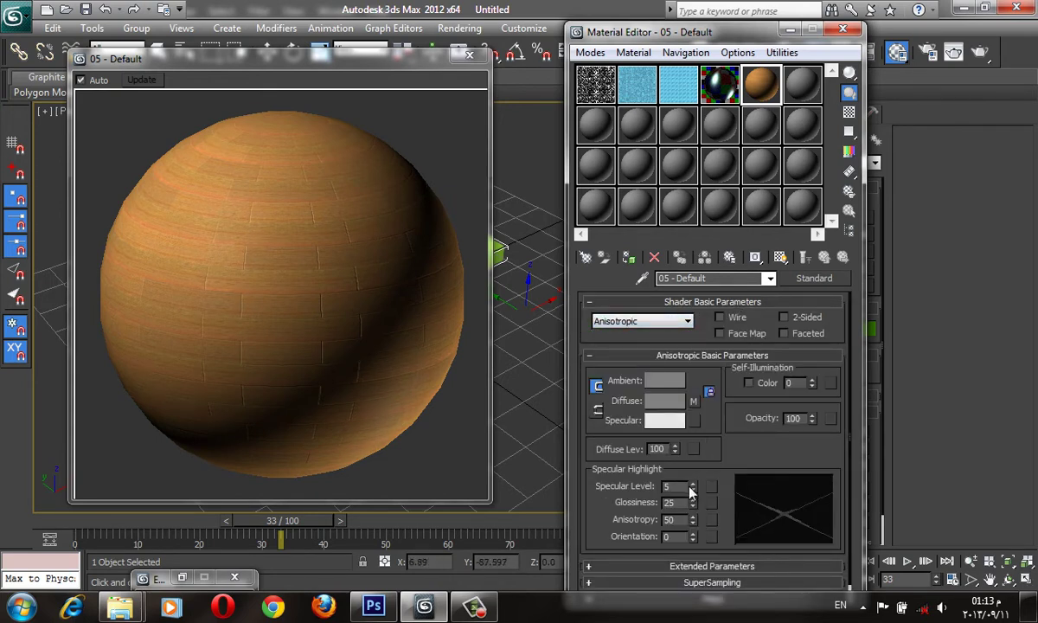
pyautogui.moveTo(692, 481); pyautogui.dragTo(694, 458)
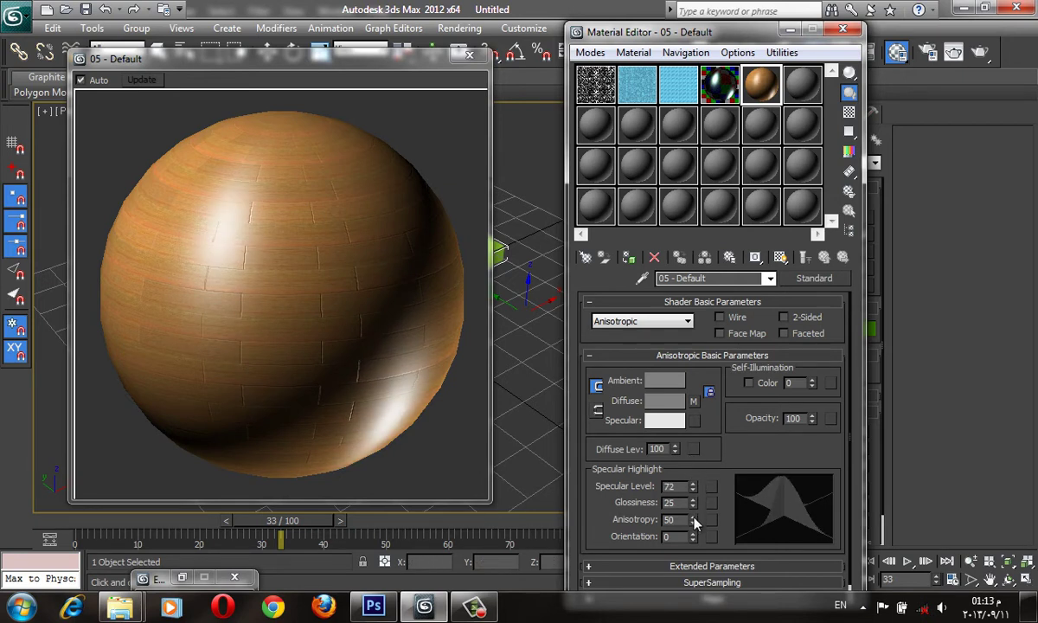
# Step: Set the specular colour to pale yellow 224, 211, 122
pyautogui.click(671, 423)
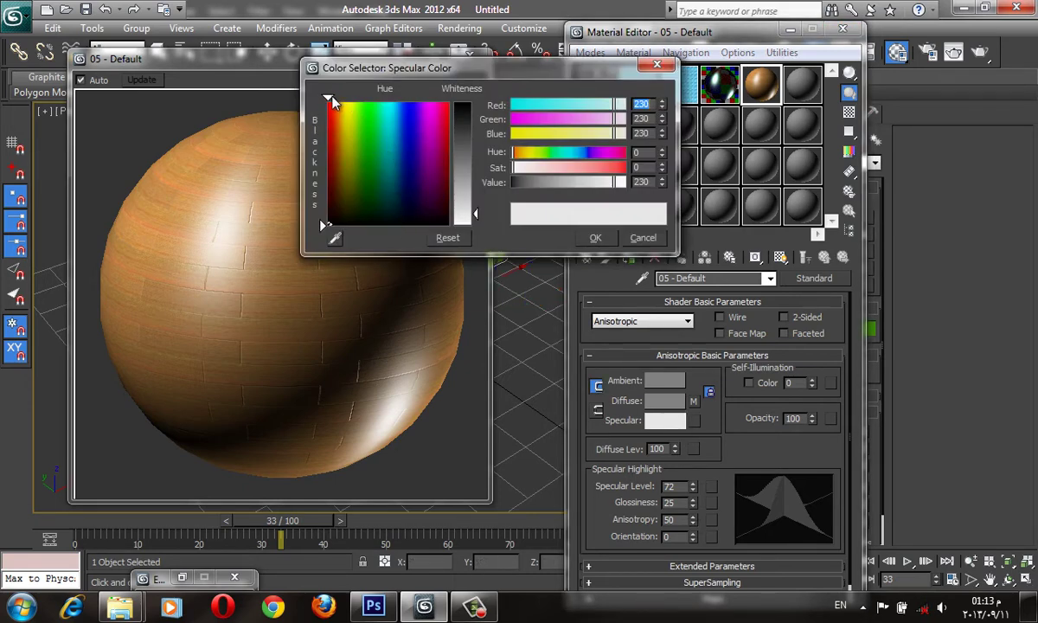
pyautogui.moveTo(328, 97); pyautogui.dragTo(342, 97)
pyautogui.moveTo(324, 223); pyautogui.dragTo(347, 130)
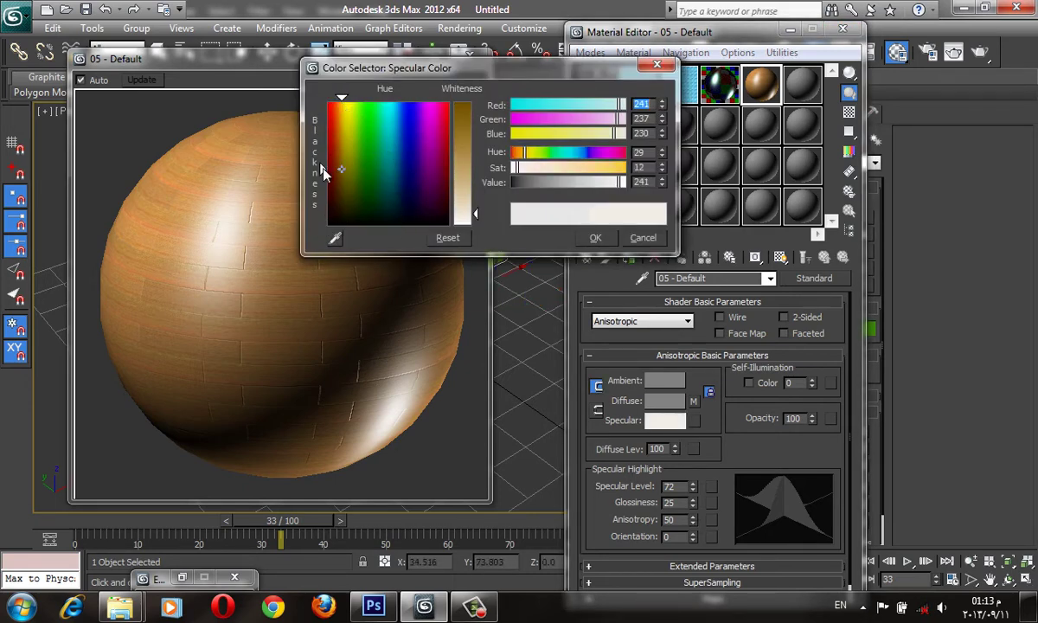
pyautogui.click(346, 120)
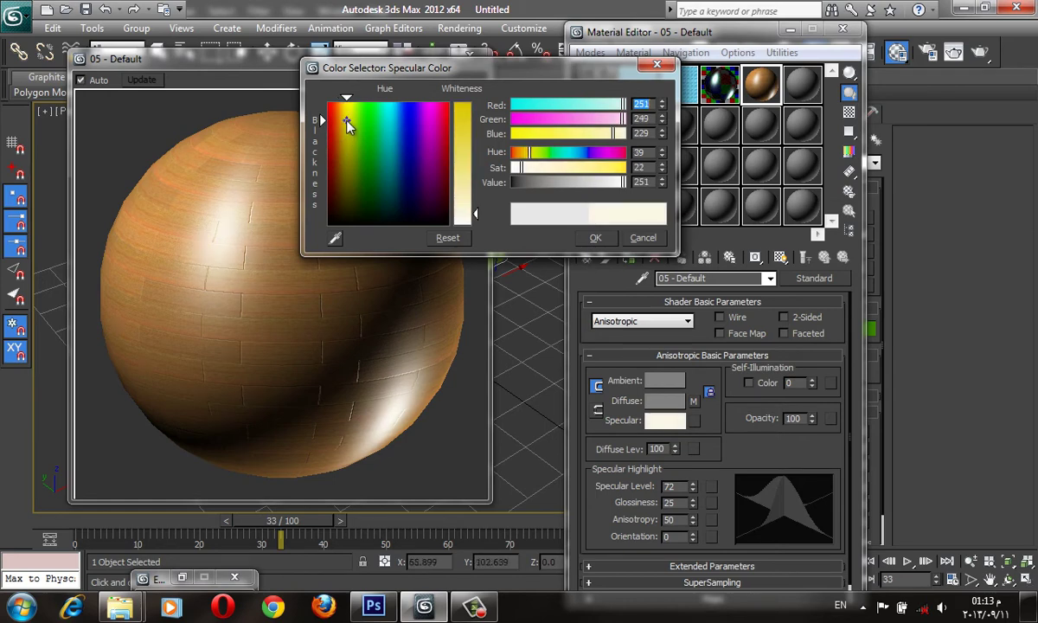
pyautogui.moveTo(323, 123); pyautogui.dragTo(324, 131)
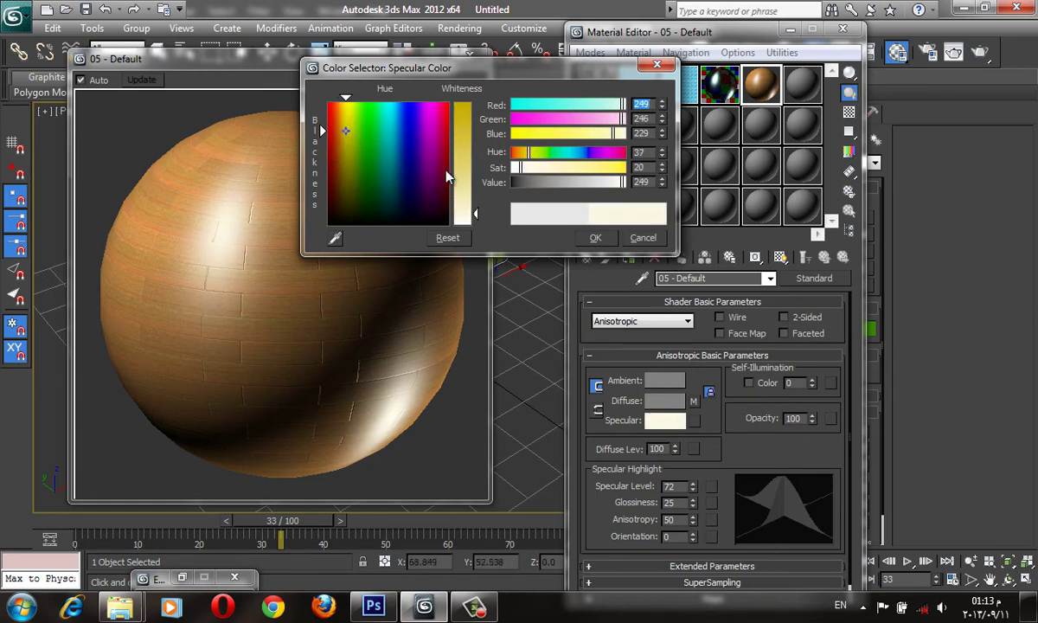
pyautogui.moveTo(465, 189); pyautogui.dragTo(467, 168)
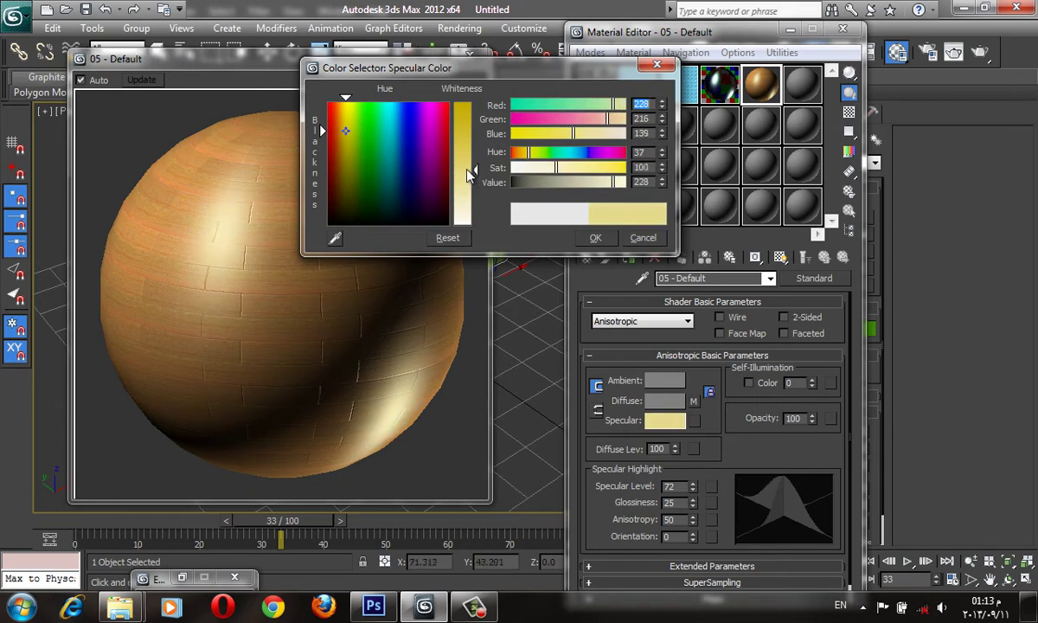
pyautogui.moveTo(466, 169); pyautogui.dragTo(467, 162)
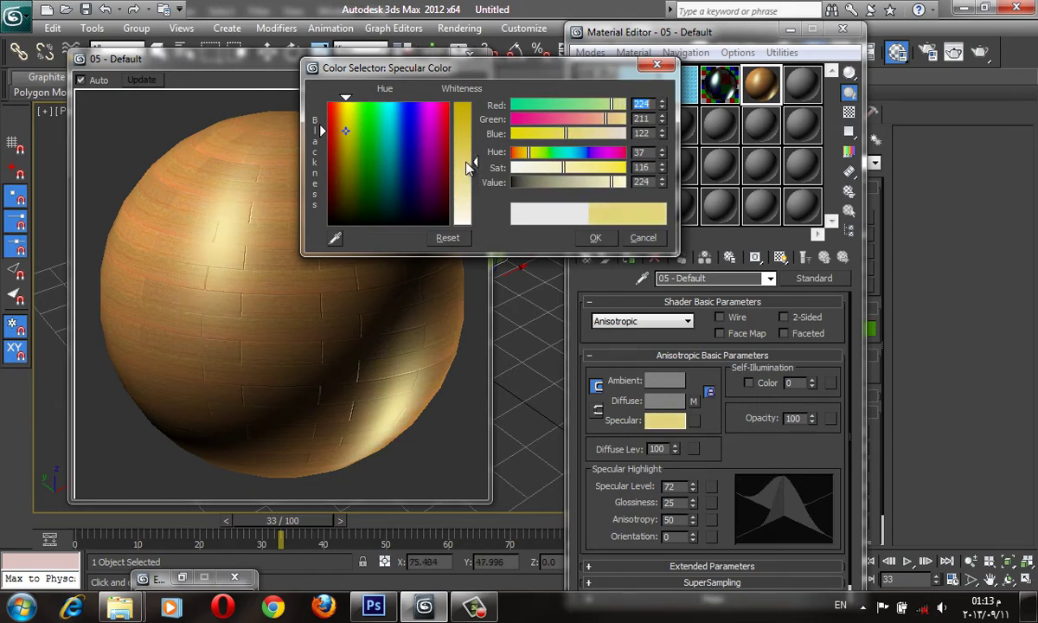
pyautogui.click(595, 237)
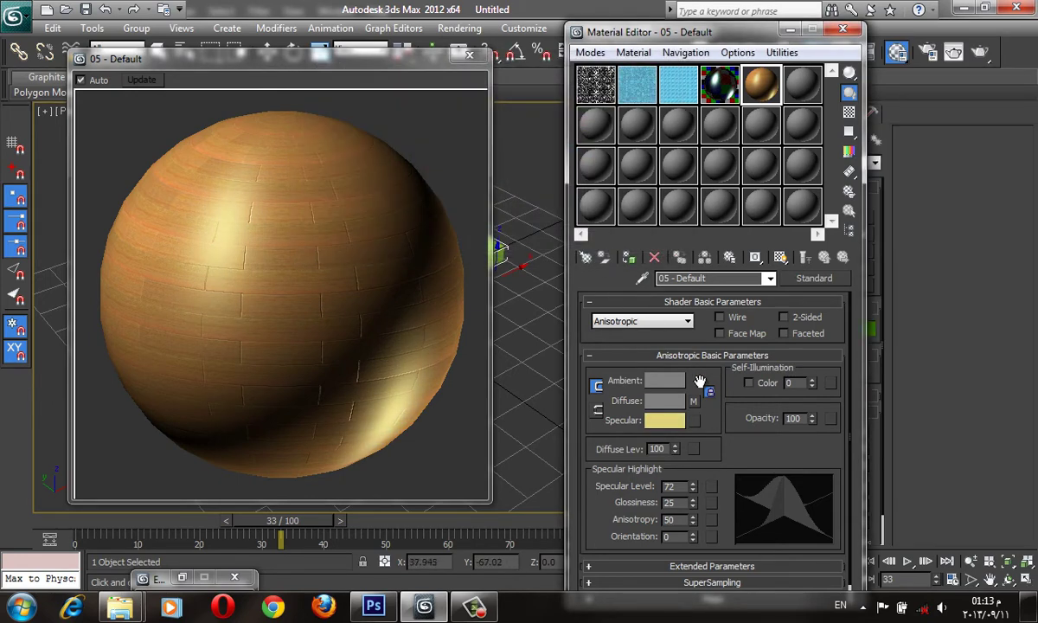
# Step: Show a checkered background behind the sample sphere, collapse the shader rollouts, and expand Maps
pyautogui.scroll(-1, 692, 415)
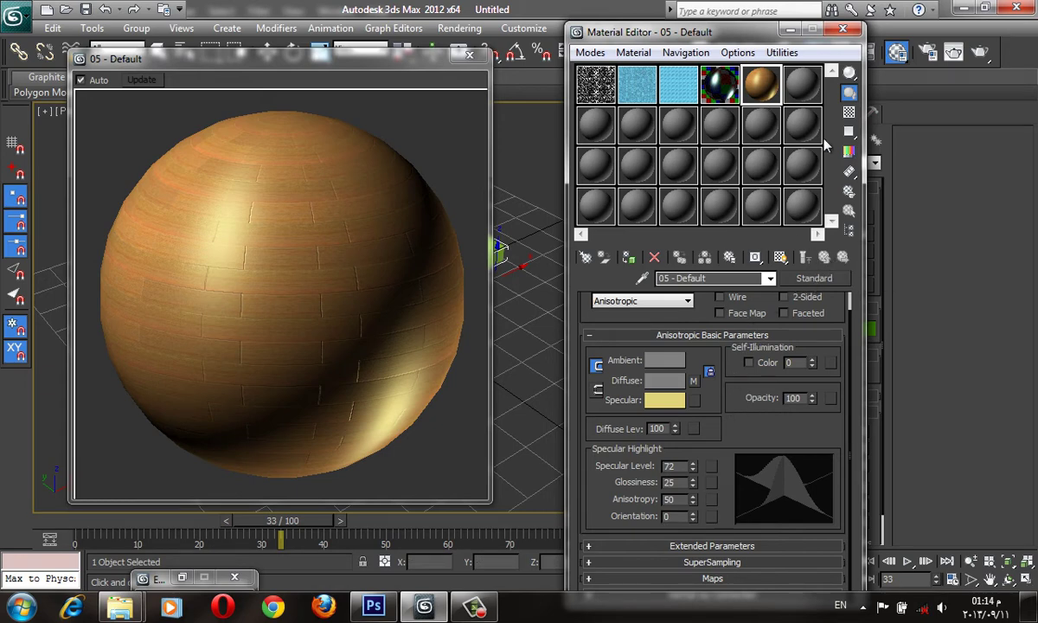
pyautogui.click(850, 95)
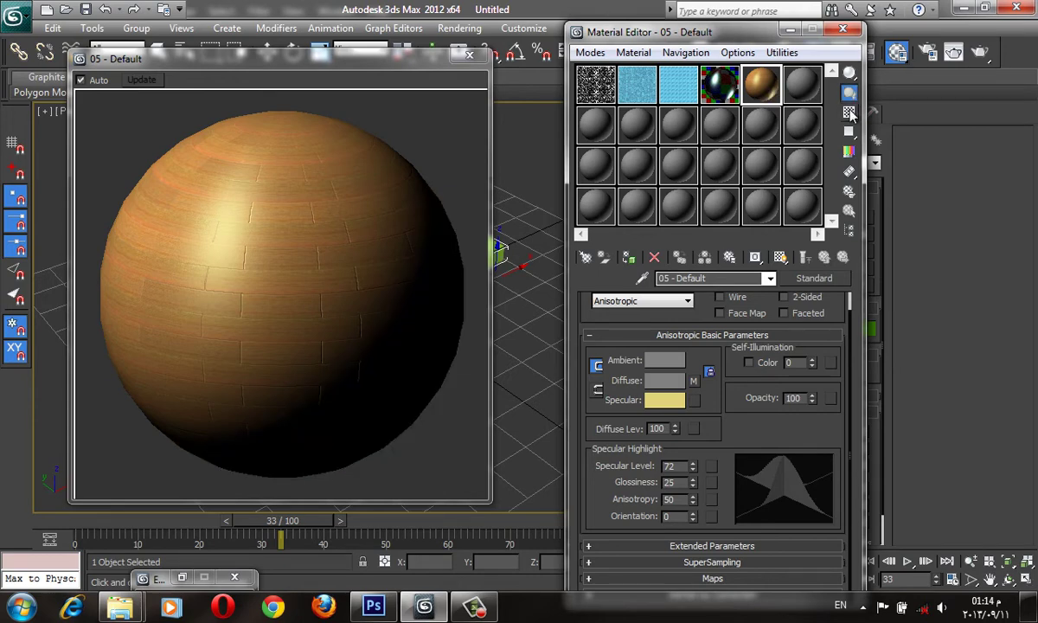
pyautogui.click(850, 94)
pyautogui.click(849, 112)
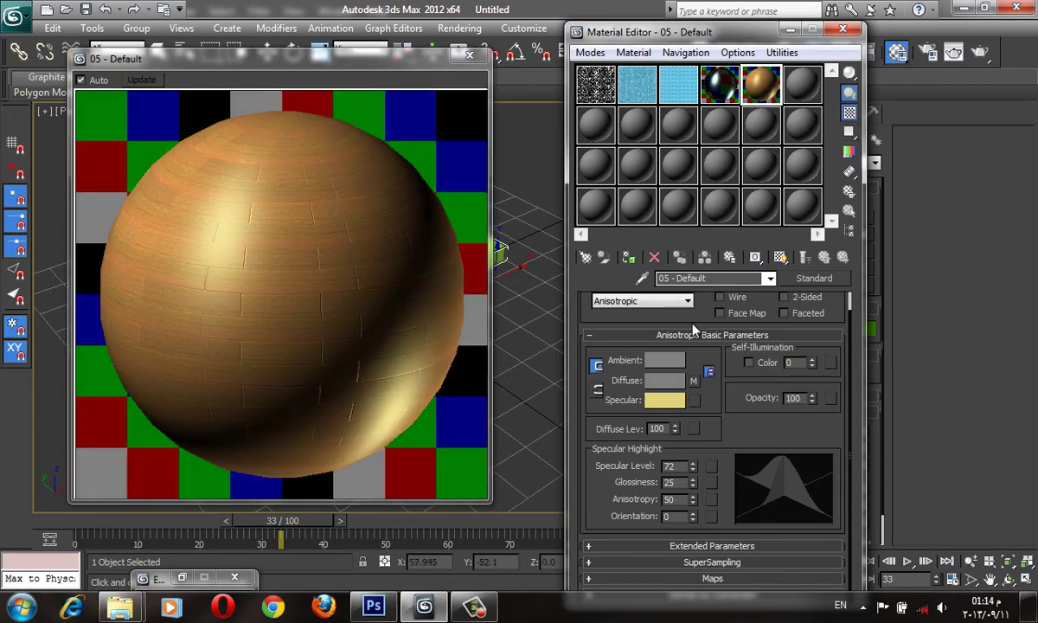
pyautogui.click(733, 334)
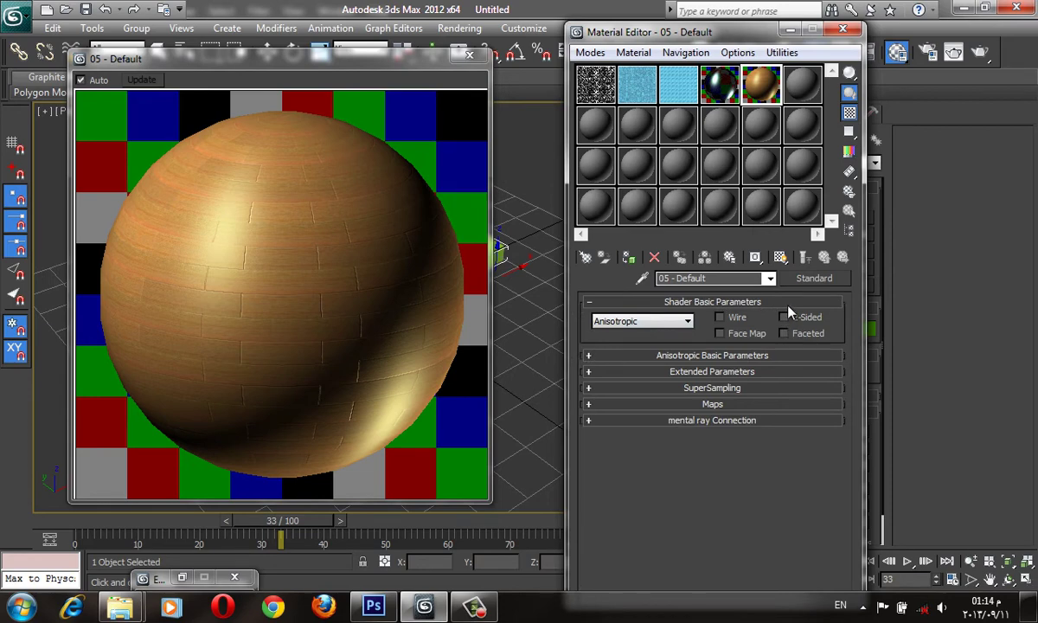
pyautogui.click(788, 304)
pyautogui.click(754, 369)
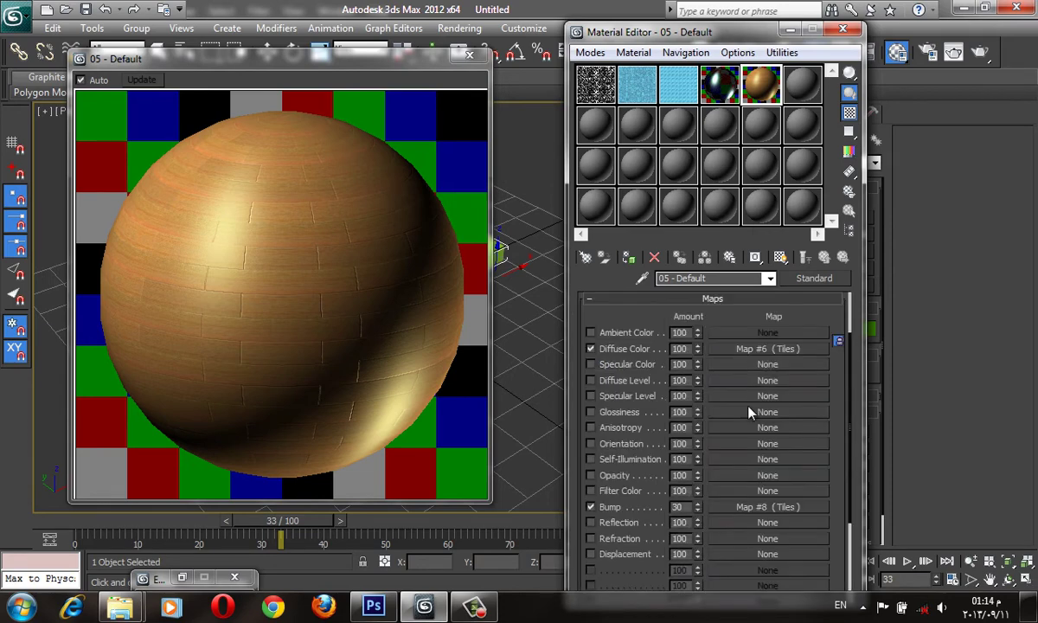
# Step: Assign a Raytrace map to the Reflection slot and set the Reflection amount to 5
pyautogui.click(742, 524)
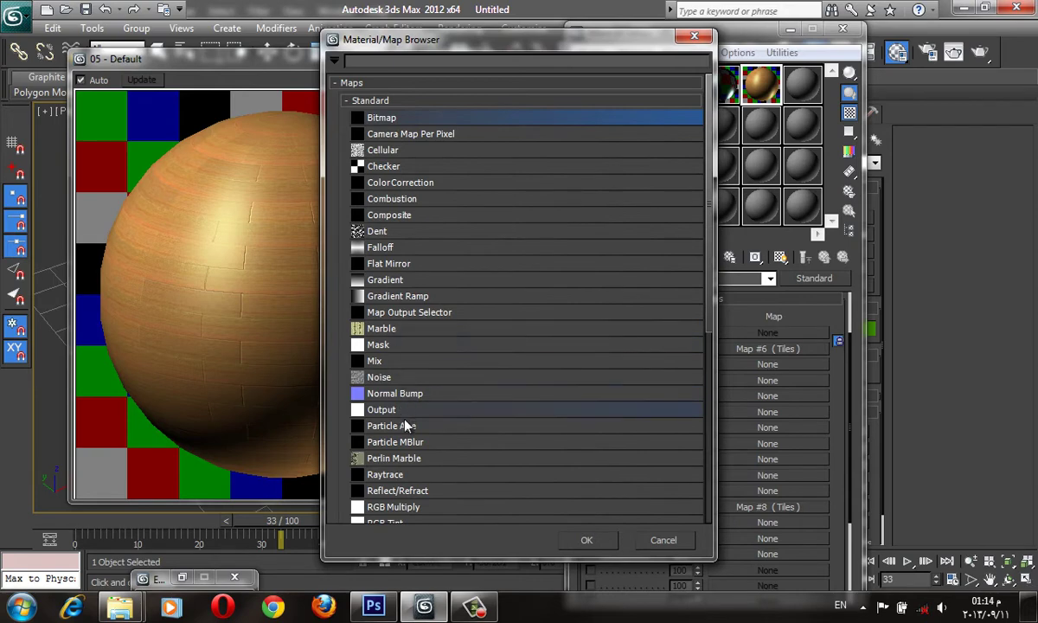
pyautogui.click(387, 474)
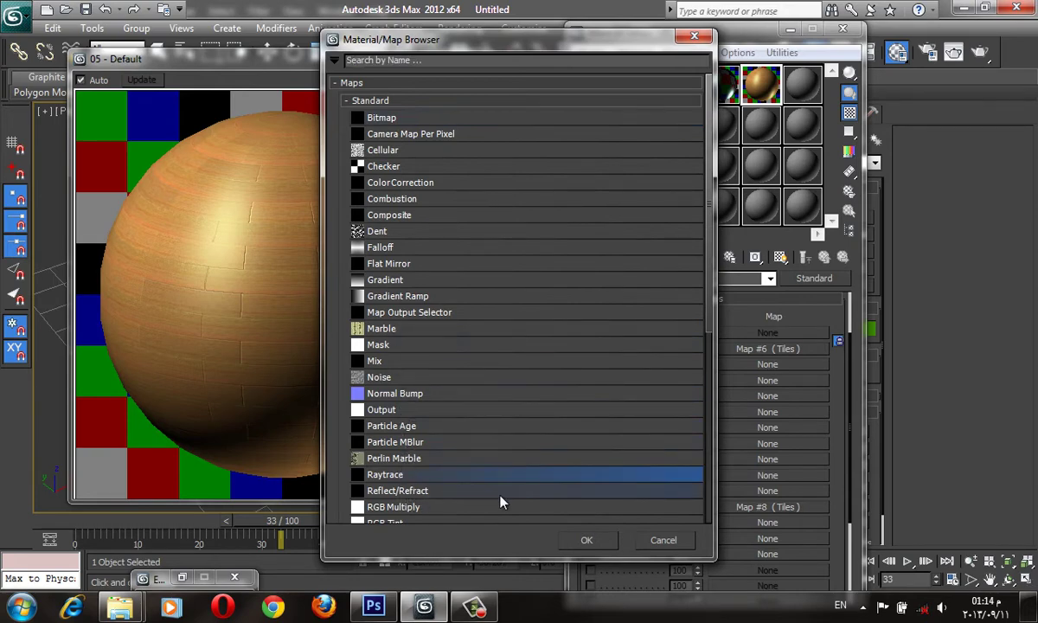
pyautogui.click(586, 540)
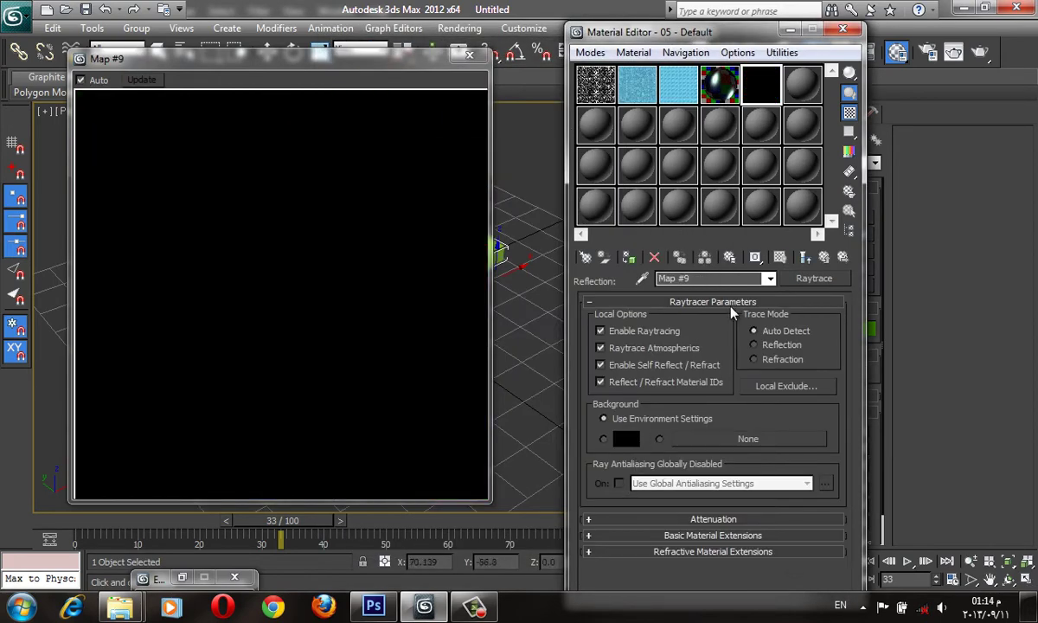
pyautogui.click(824, 258)
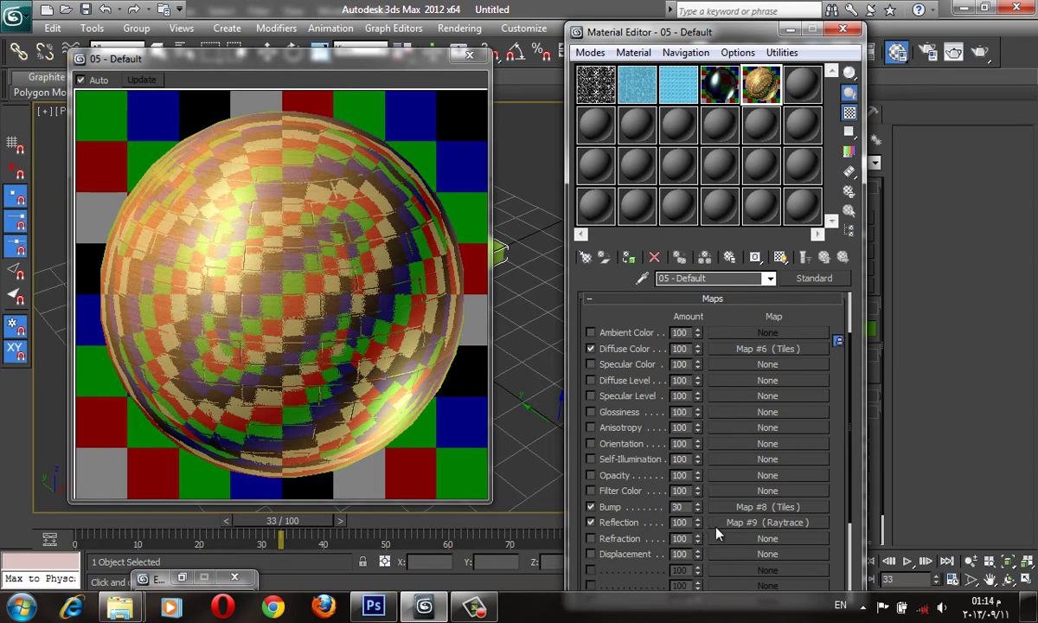
pyautogui.doubleClick(688, 522)
pyautogui.write('5')
pyautogui.press('Return')
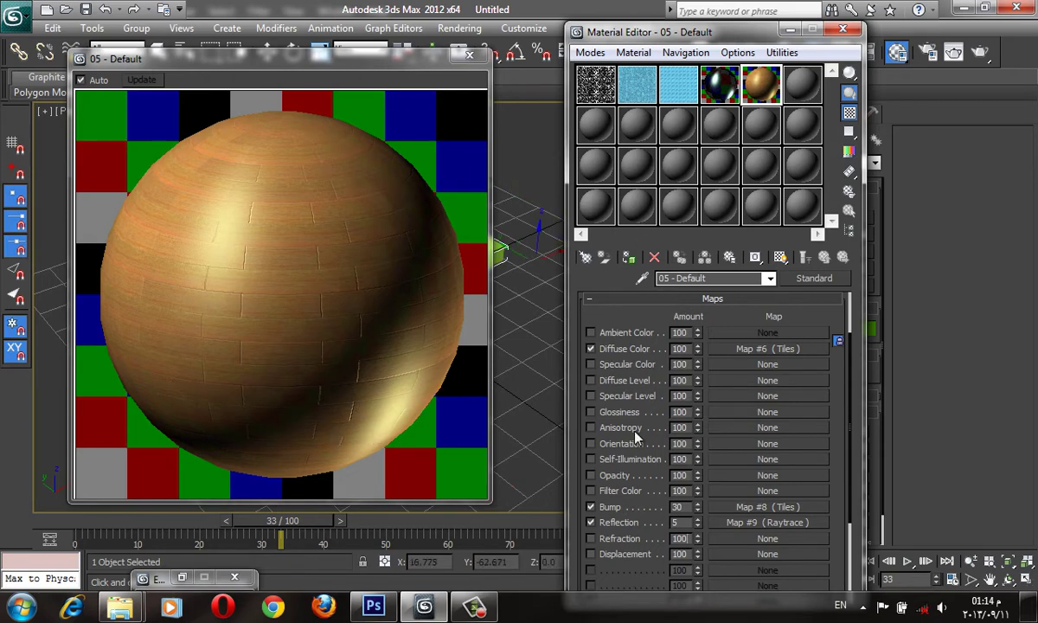
# Step: In the Raytrace reflection map, enable Tint under Basic Material Extensions
pyautogui.click(733, 524)
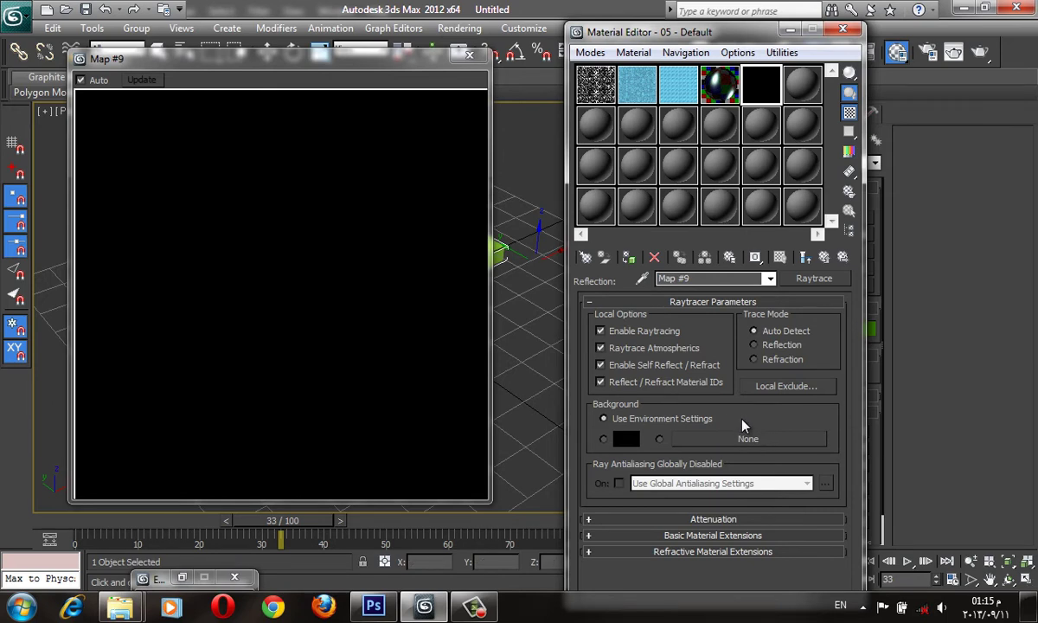
pyautogui.click(627, 440)
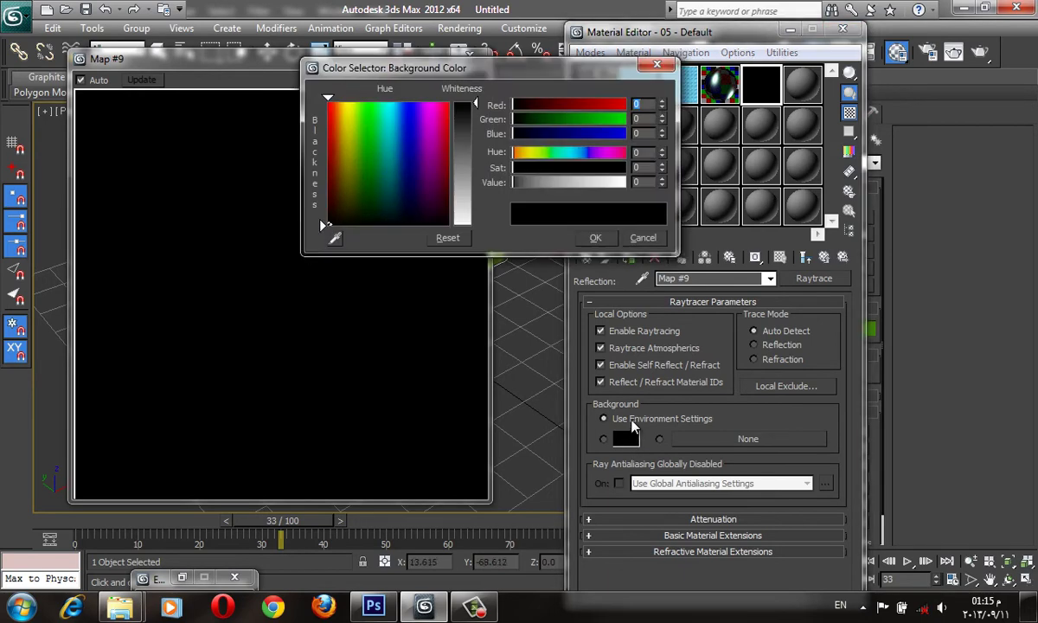
pyautogui.click(600, 236)
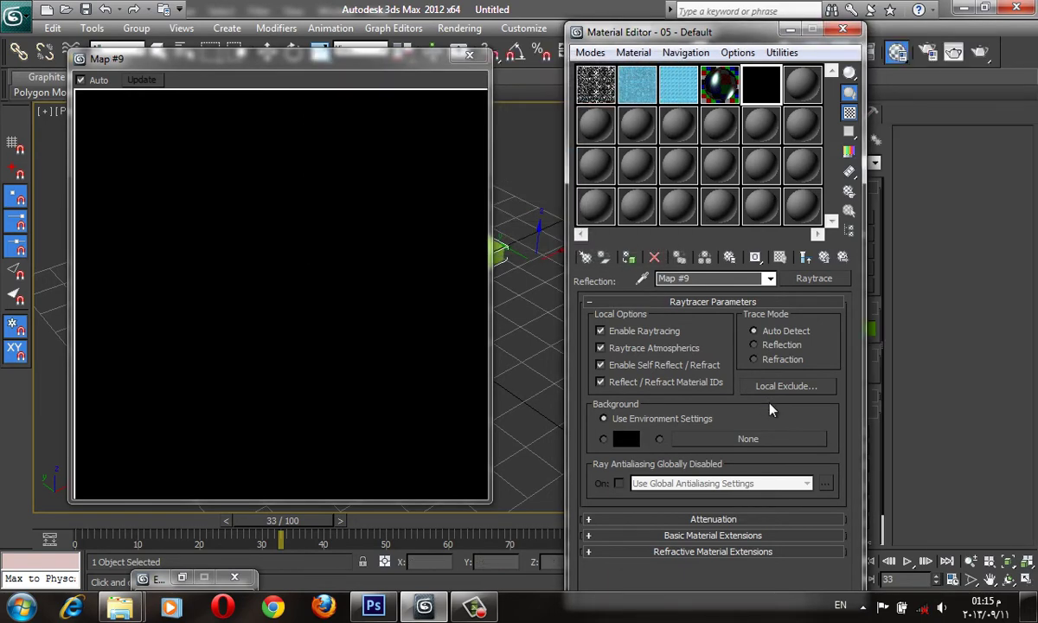
pyautogui.click(729, 302)
pyautogui.click(731, 317)
pyautogui.click(732, 317)
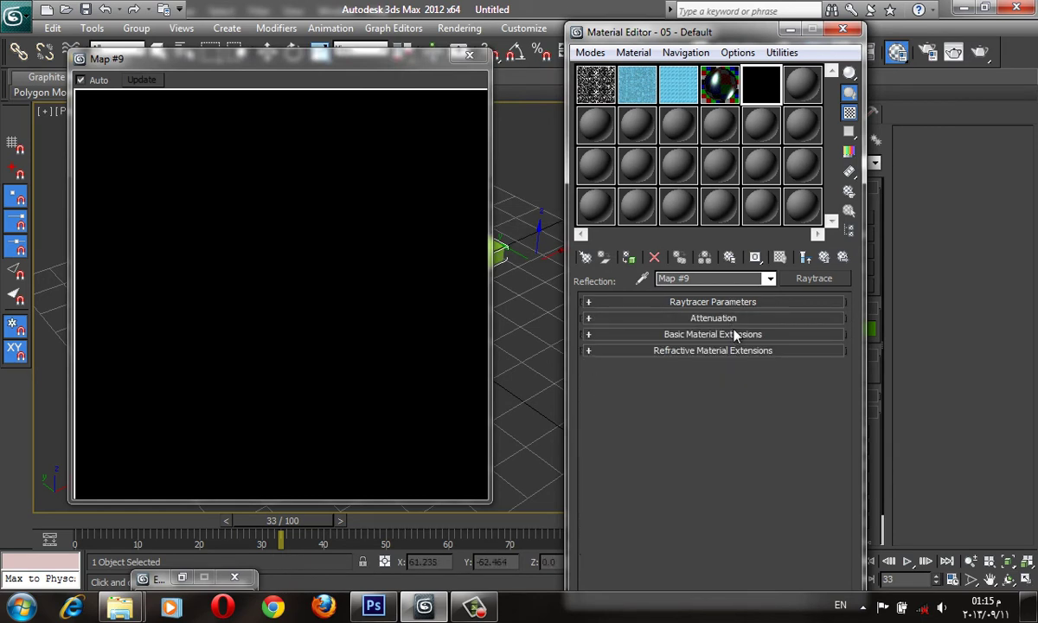
pyautogui.click(735, 335)
pyautogui.click(735, 335)
pyautogui.click(737, 351)
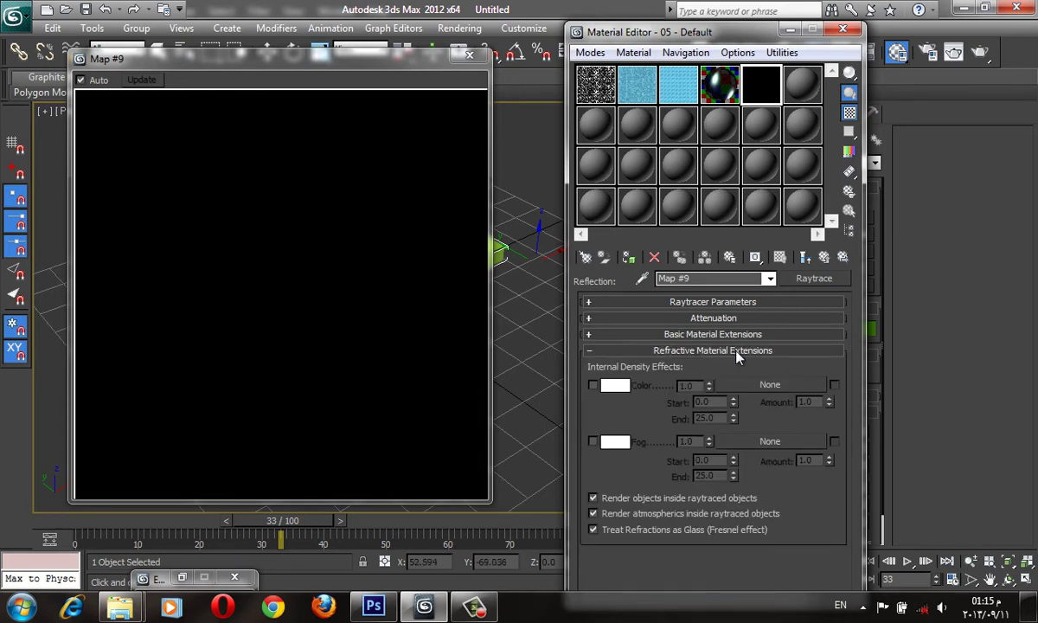
pyautogui.click(737, 351)
pyautogui.click(737, 336)
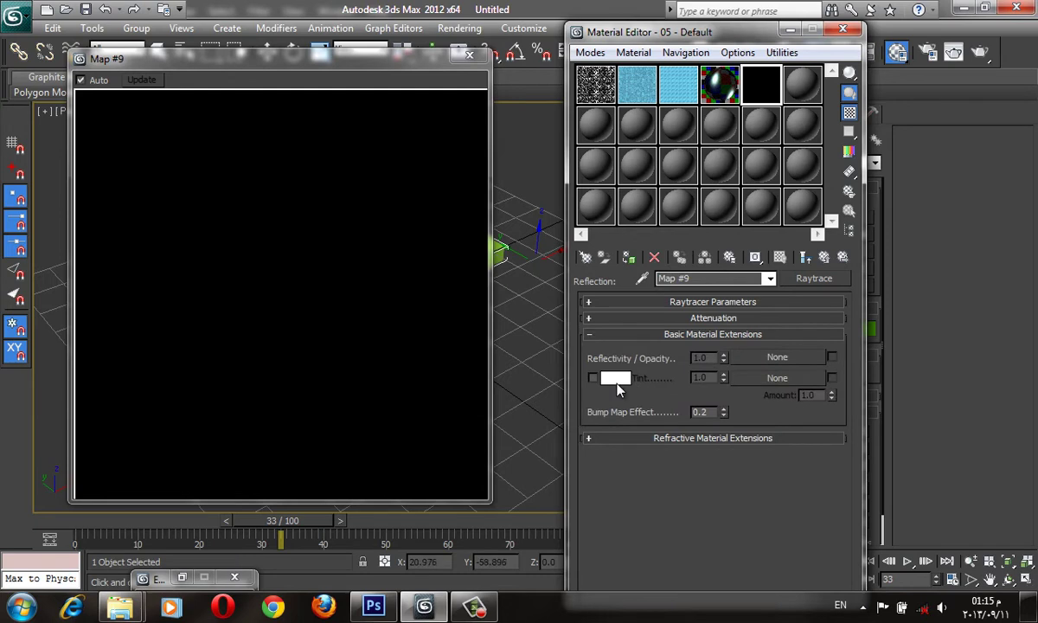
pyautogui.click(593, 378)
# Step: Compare the end result with Tint off and on, leaving it on, and return to the parent material
pyautogui.click(805, 257)
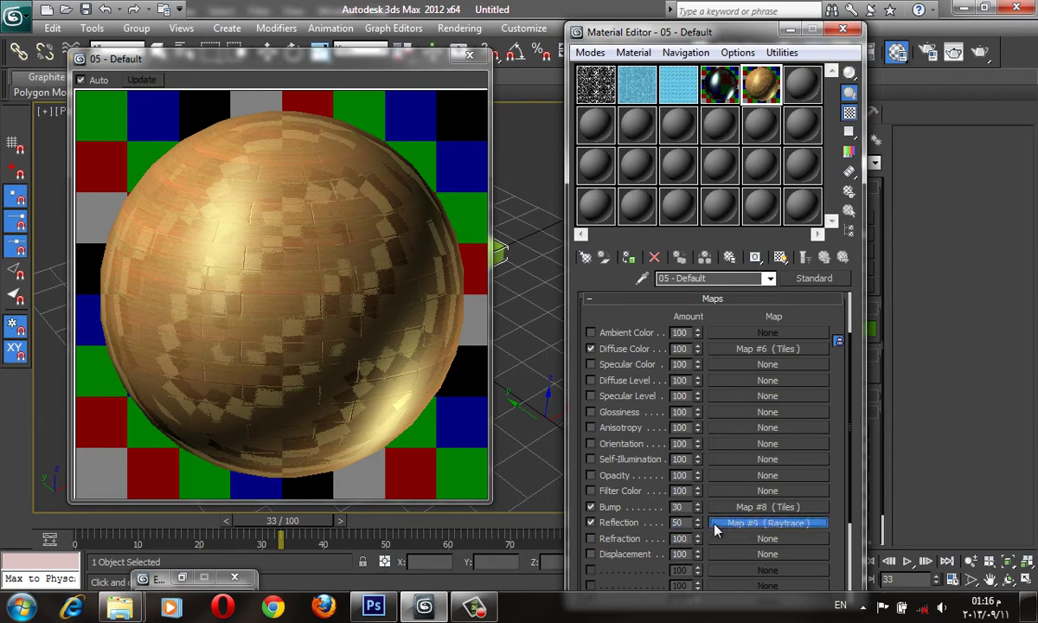
pyautogui.click(744, 523)
pyautogui.click(593, 378)
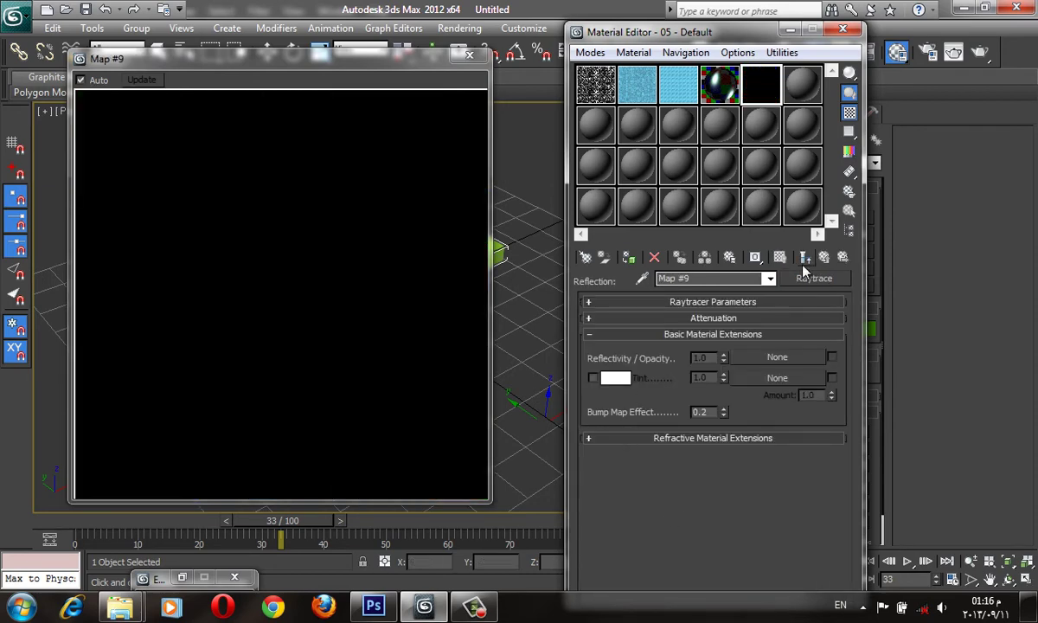
pyautogui.click(805, 257)
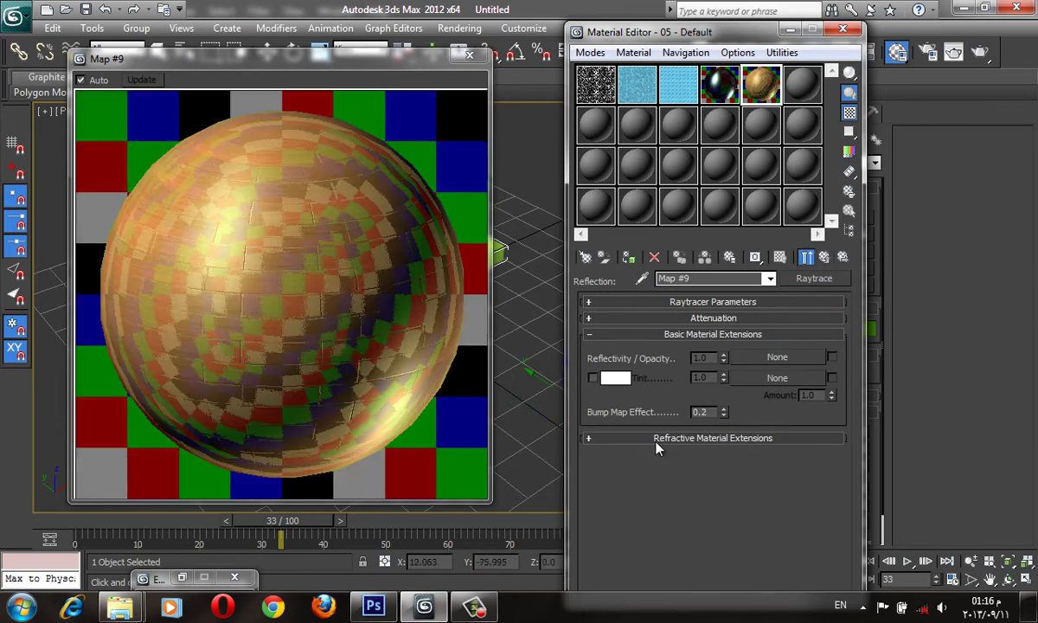
pyautogui.click(592, 378)
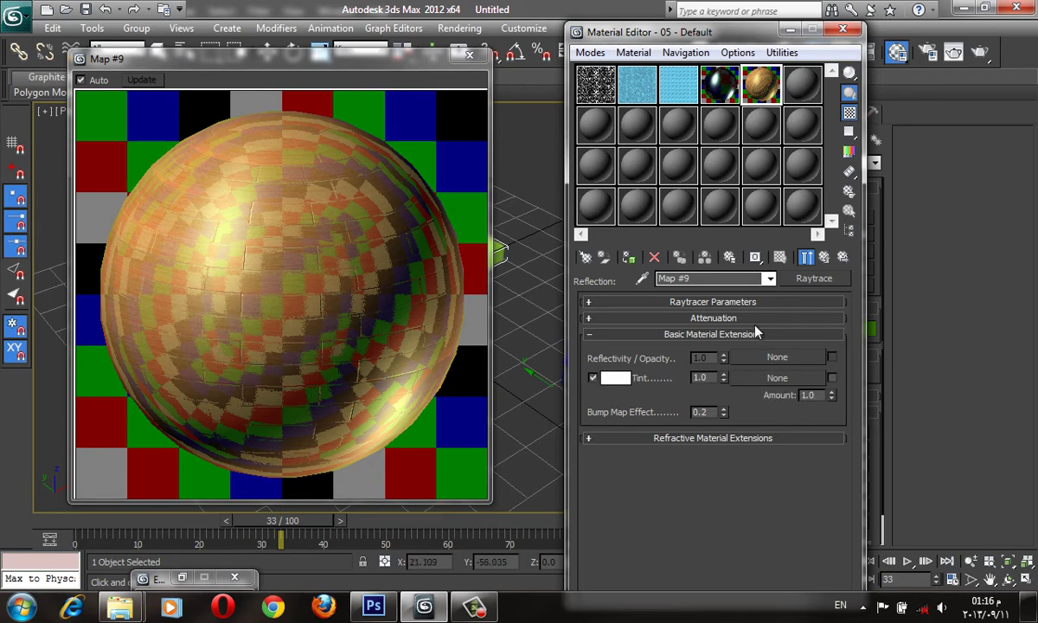
pyautogui.click(823, 259)
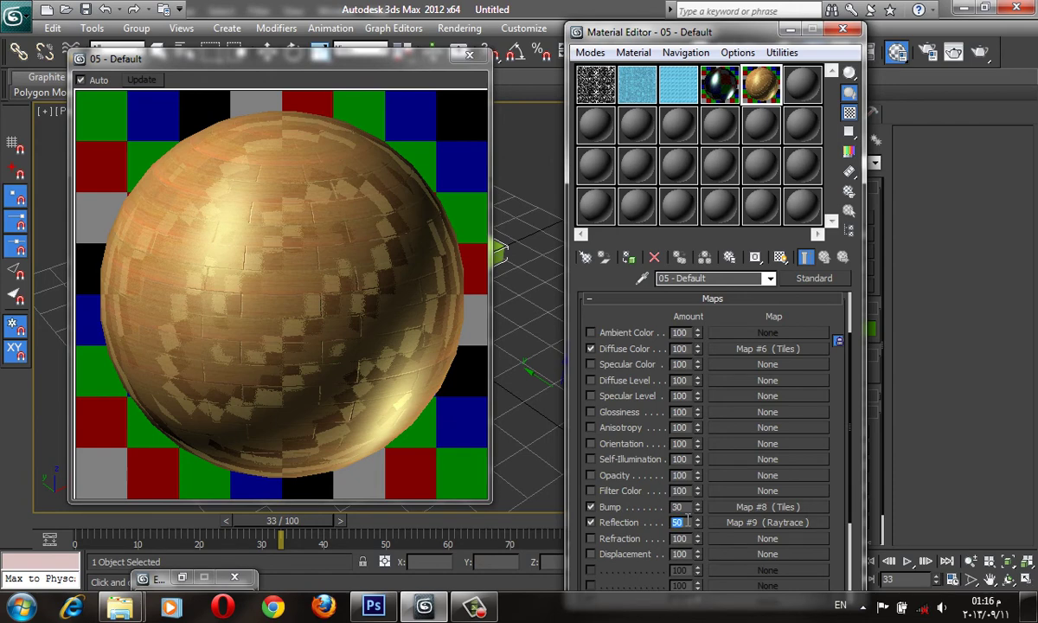
# Step: Set the Raytrace reflection amount back to 5 and move the preview aside to reveal the floor box
pyautogui.write('5')
pyautogui.press('Return')
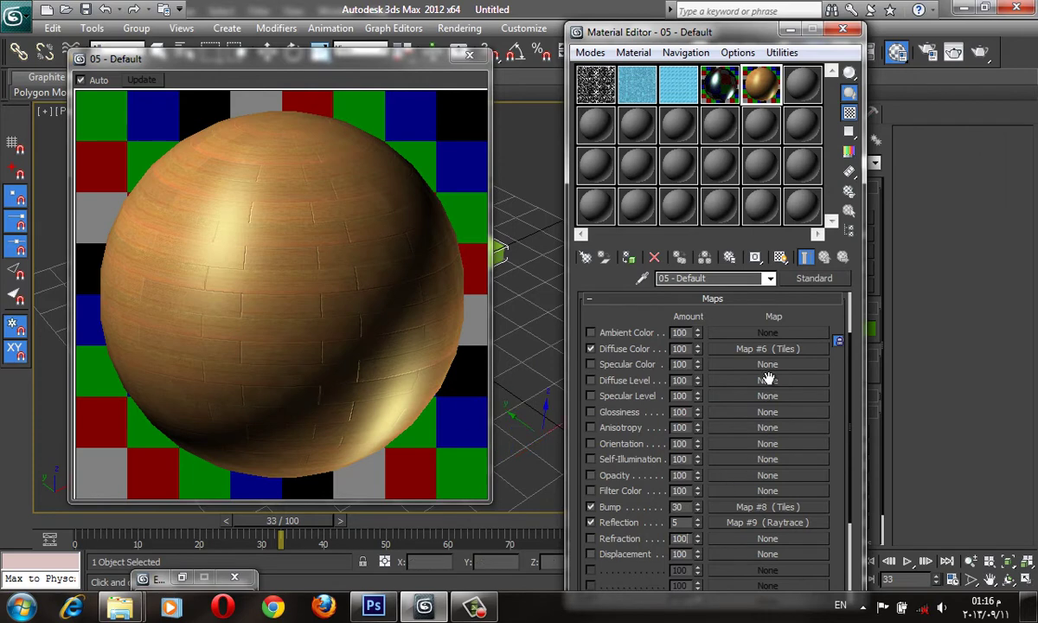
pyautogui.click(377, 67)
pyautogui.moveTo(377, 66); pyautogui.dragTo(308, 66)
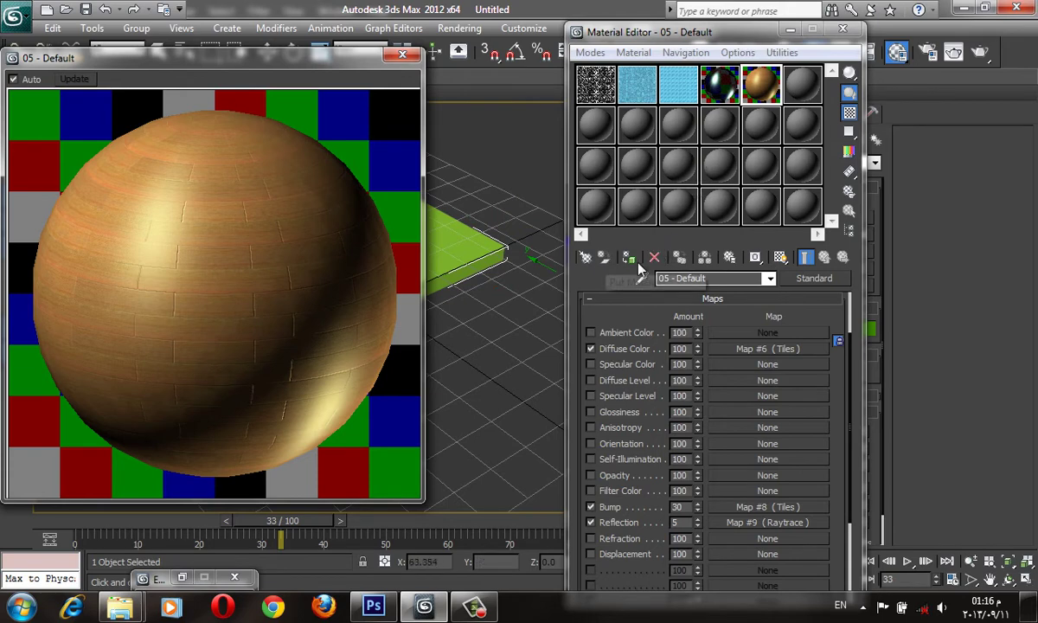
# Step: Assign the 05 - Default wood material to the floor box and close its enlarged preview
pyautogui.click(628, 259)
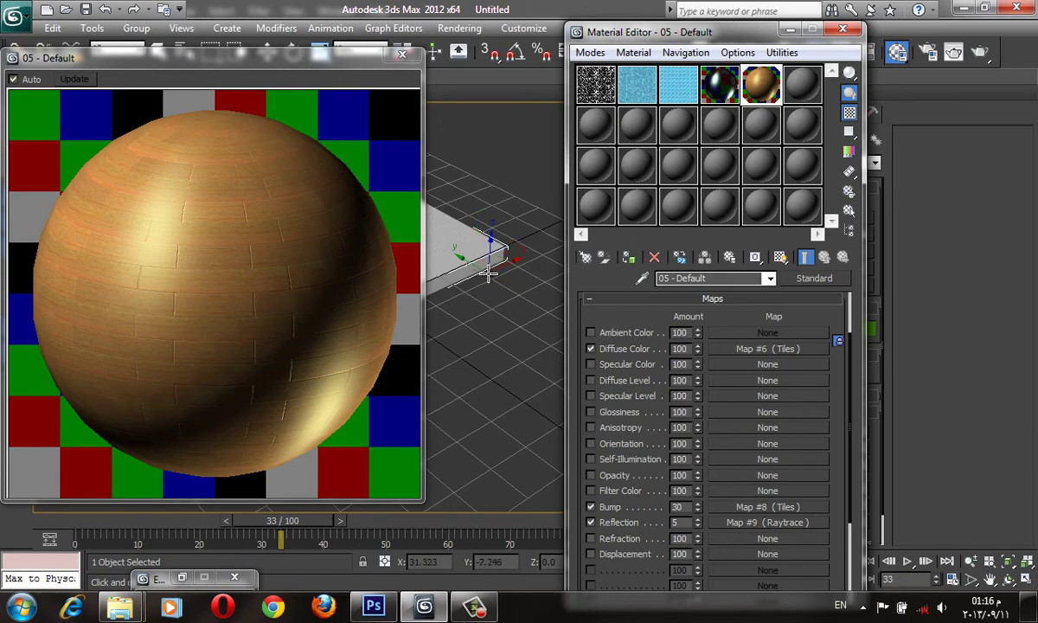
pyautogui.keyDown('alt'); pyautogui.moveTo(474, 263); pyautogui.dragTo(539, 334, button='middle'); pyautogui.keyUp('alt')
pyautogui.scroll(5, 539, 333)
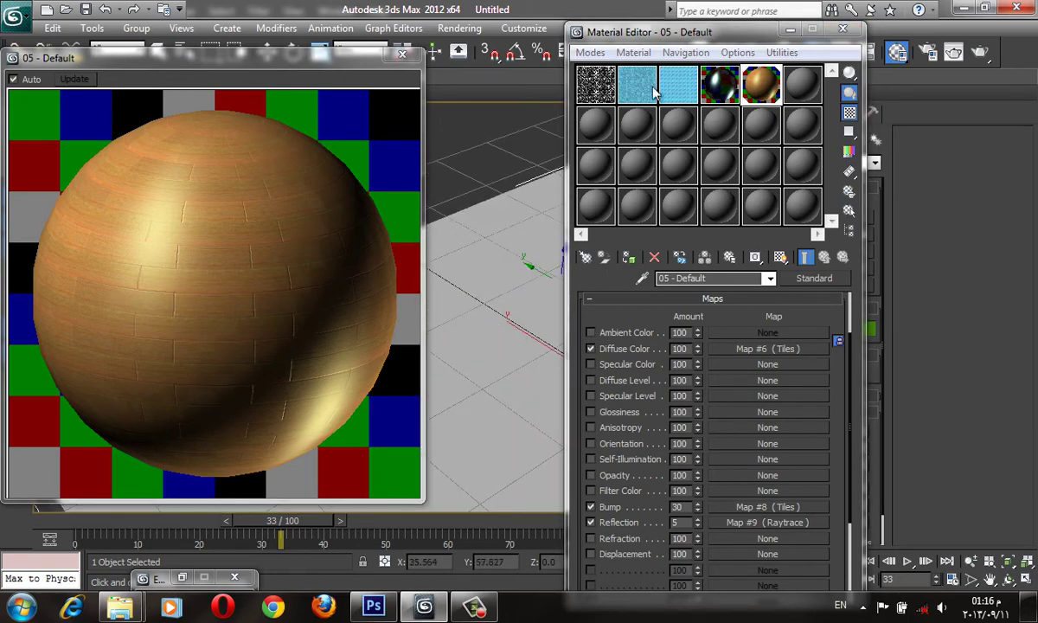
pyautogui.click(403, 55)
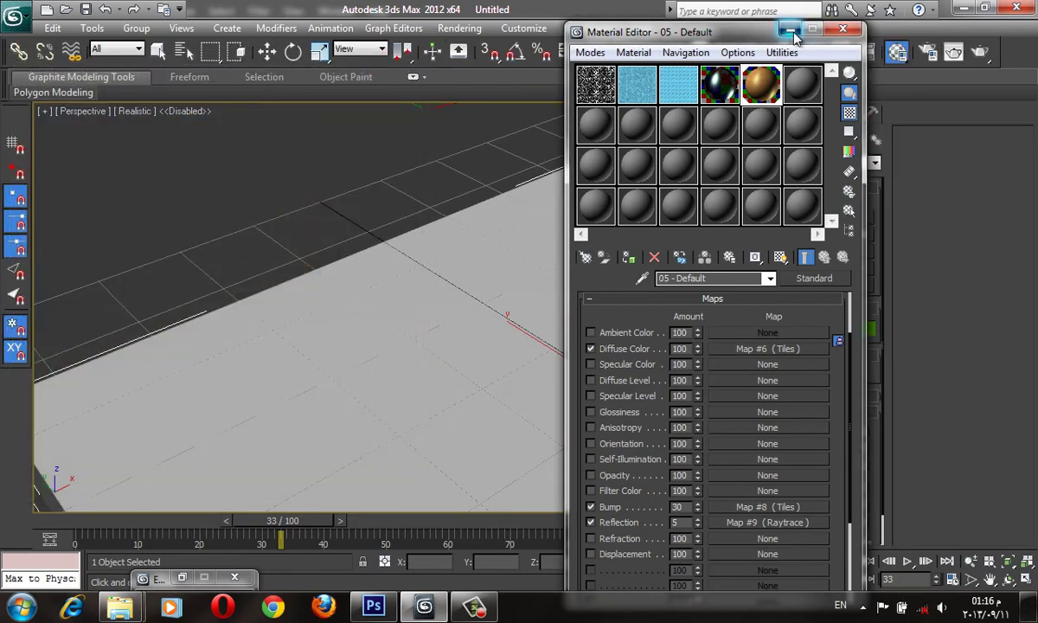
# Step: Create a teapot, Teapot001, sitting on the floor box
pyautogui.press('m')
pyautogui.click(783, 286)
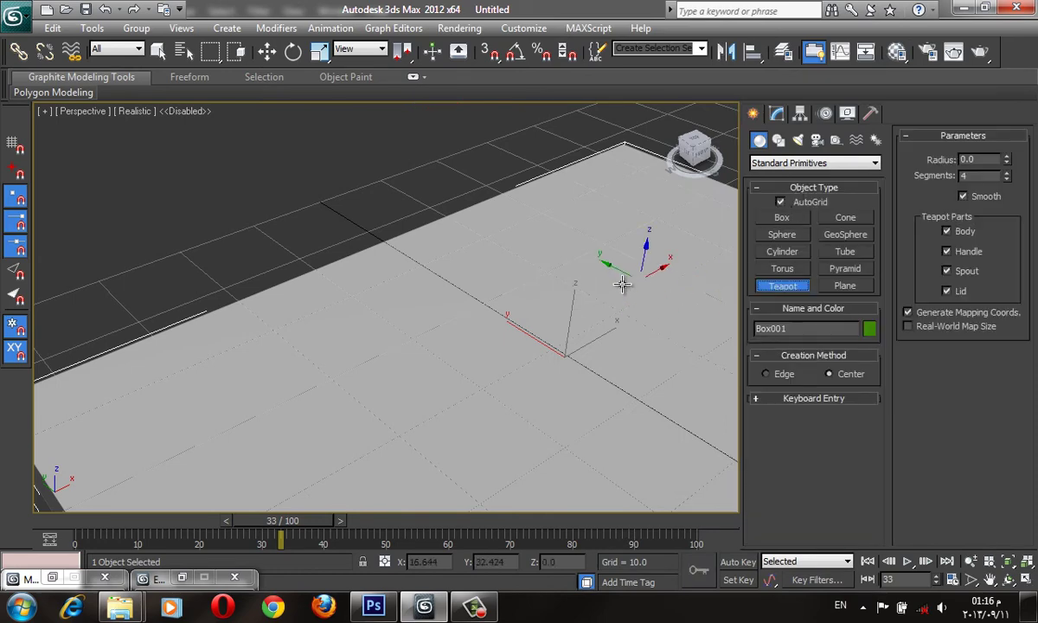
pyautogui.moveTo(621, 279); pyautogui.dragTo(603, 310)
pyautogui.moveTo(603, 309); pyautogui.dragTo(559, 279, button='middle')
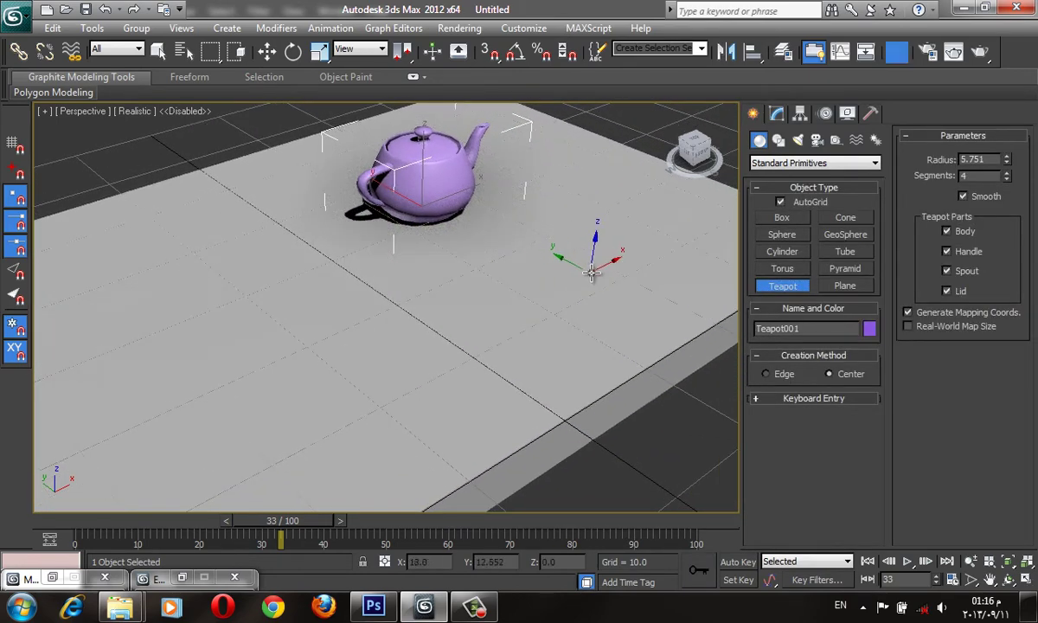
# Step: Drag the wood material onto the teapot and show the pine plank texture in the viewport
pyautogui.press('m')
pyautogui.moveTo(758, 100)
pyautogui.mouseDown()
pyautogui.moveTo(488, 285)
pyautogui.moveTo(519, 259)
pyautogui.mouseUp()
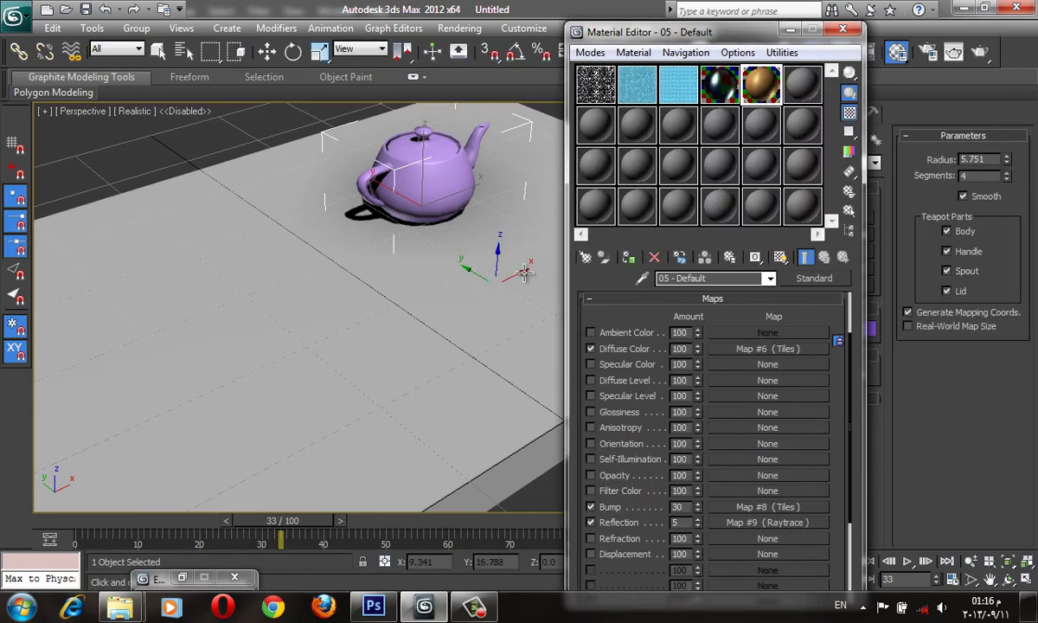
pyautogui.click(781, 258)
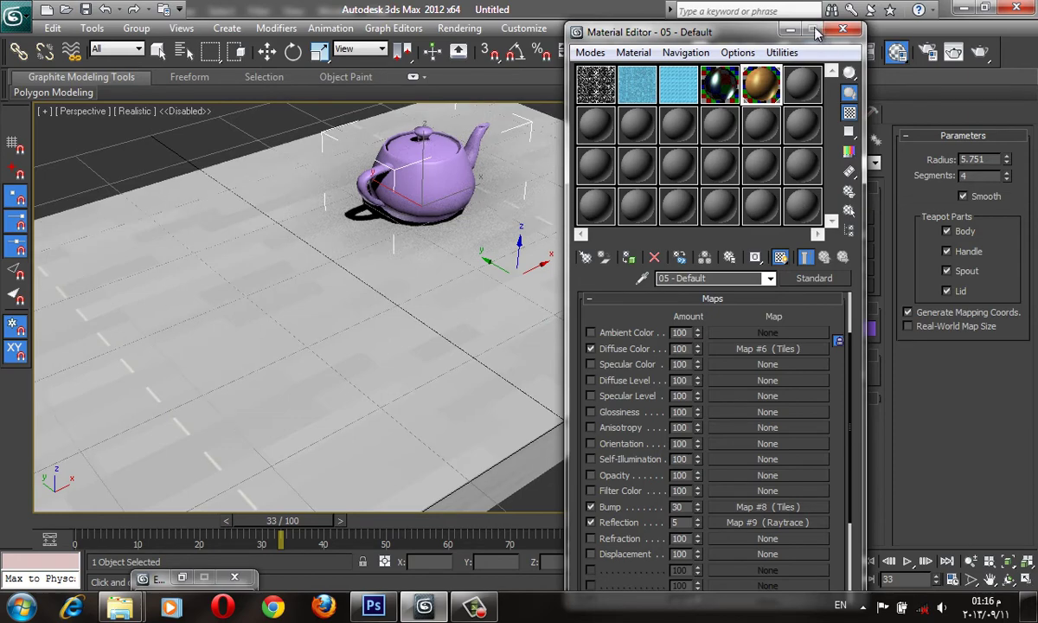
pyautogui.click(790, 30)
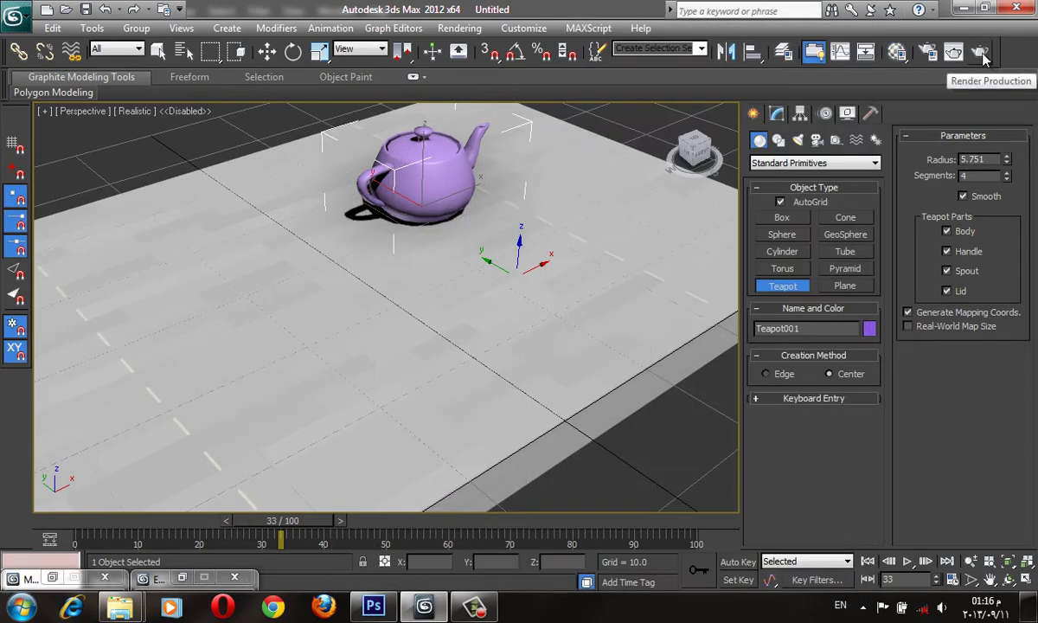
# Step: Bring up the teapot's parameters in the Modify panel
pyautogui.scroll(2, 484, 380)
pyautogui.scroll(3, 501, 309)
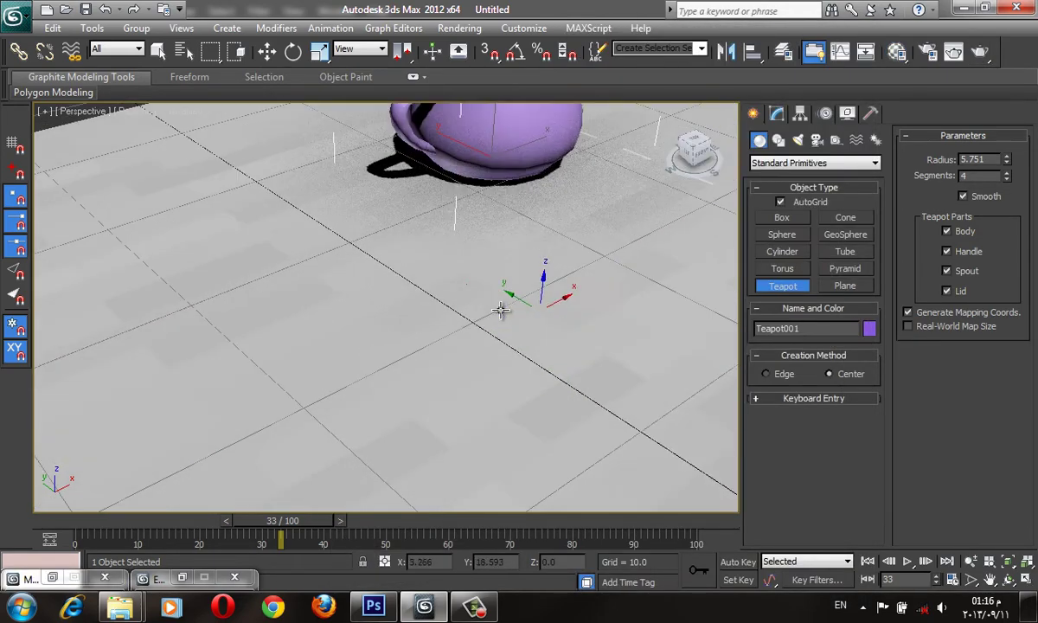
pyautogui.scroll(-2, 531, 366)
pyautogui.scroll(-2, 530, 366)
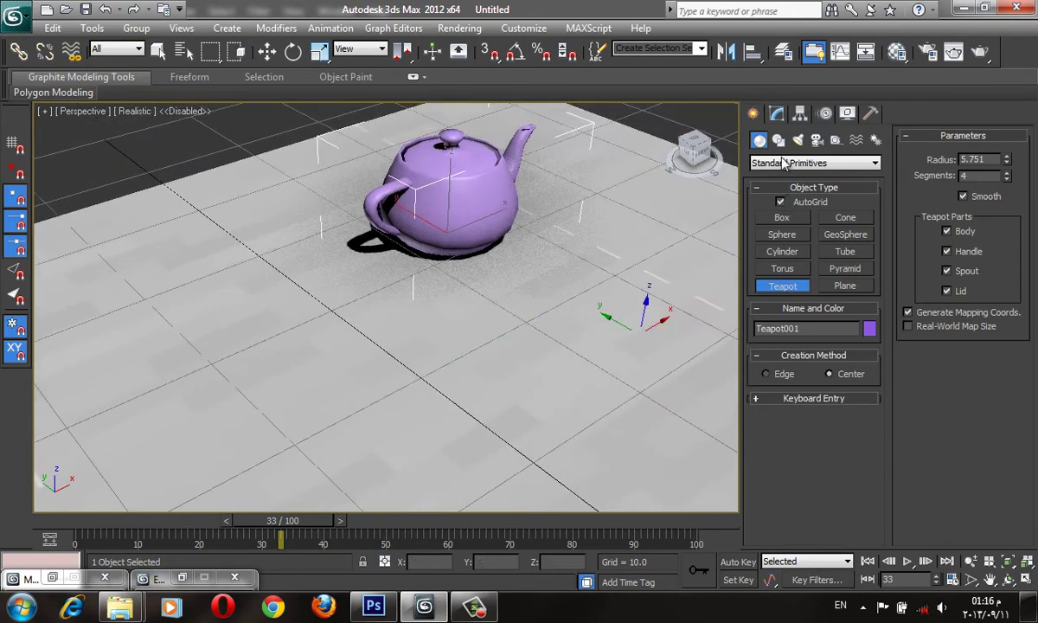
pyautogui.click(777, 114)
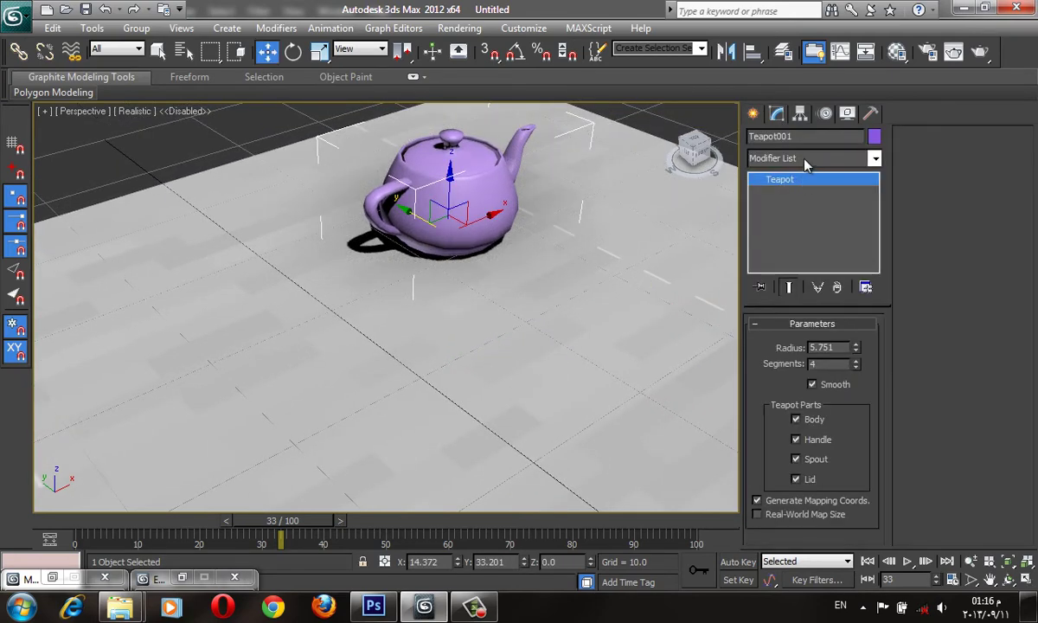
# Step: Add a UVW Map modifier with Box projection to the floor box
pyautogui.click(640, 325)
pyautogui.click(822, 158)
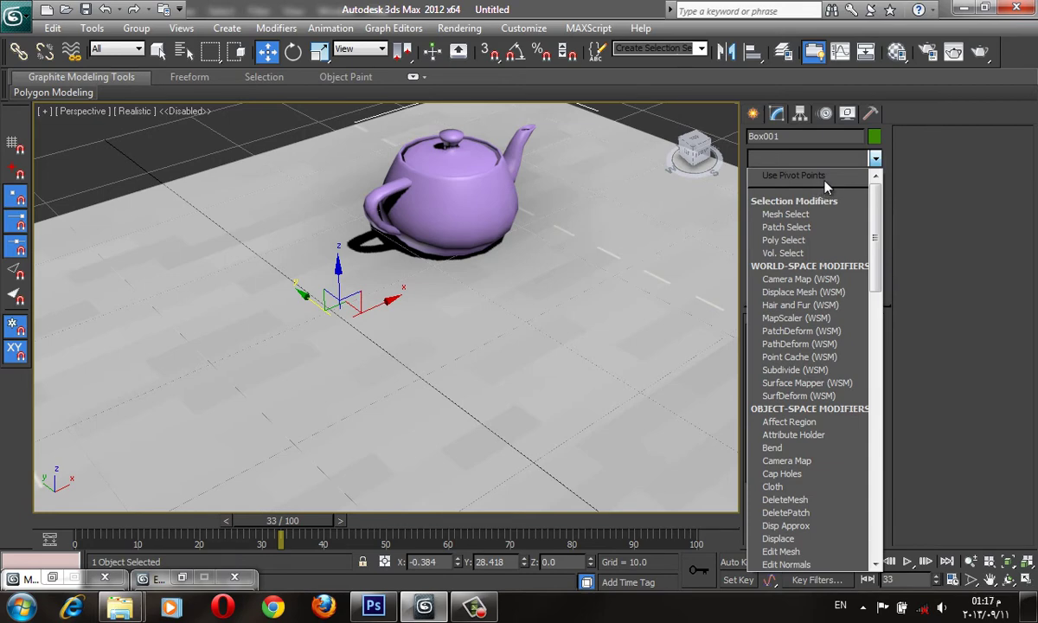
pyautogui.write('uvw')
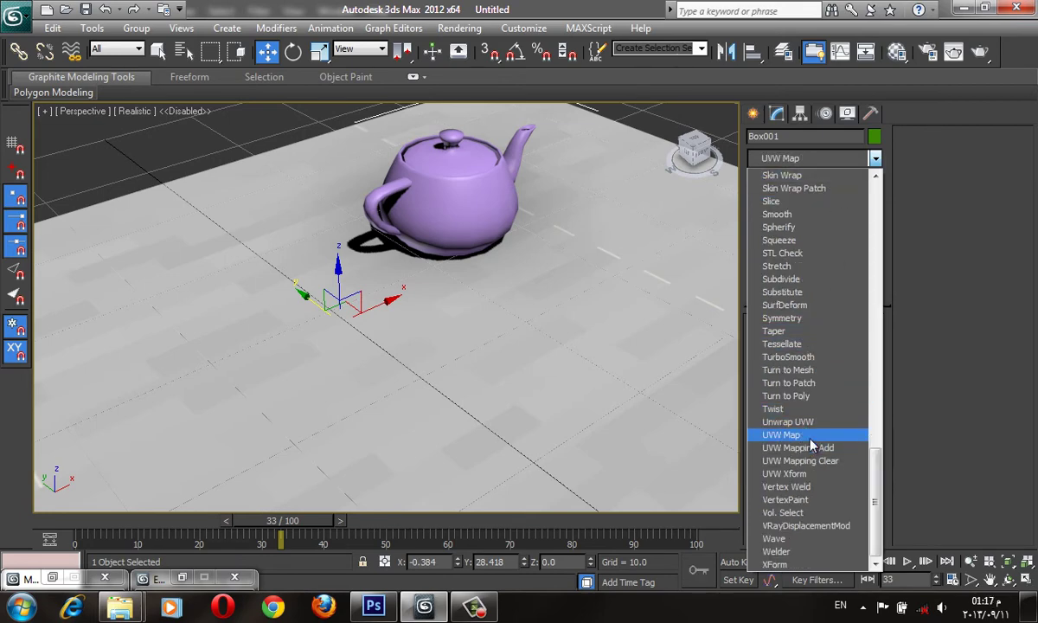
pyautogui.click(787, 435)
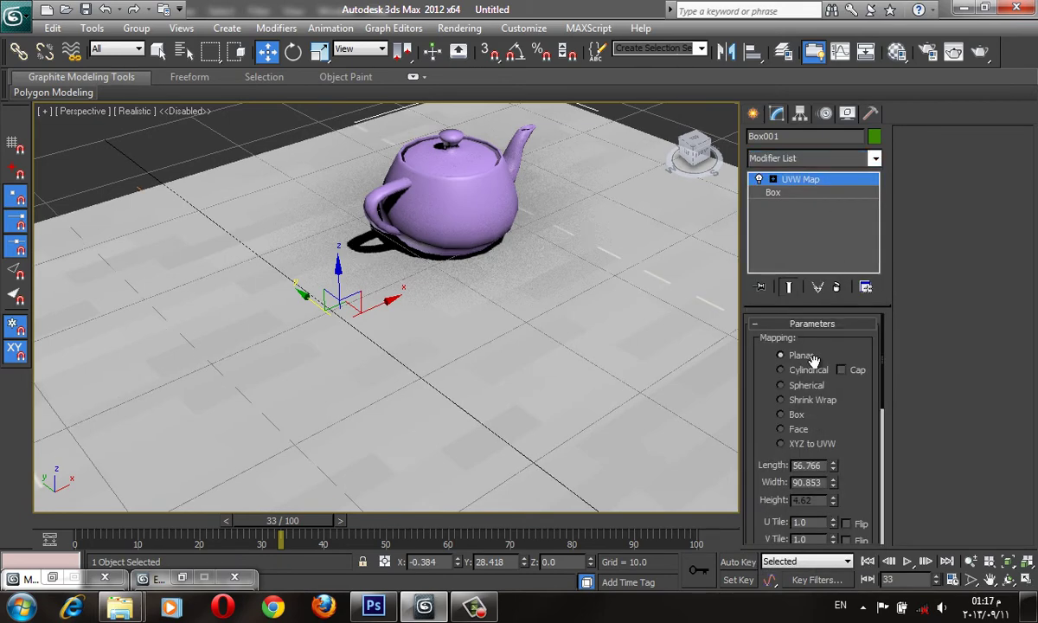
pyautogui.click(798, 419)
# Step: Set the UVW Map Length, Width and Height to 50, then render a test image
pyautogui.doubleClick(826, 464)
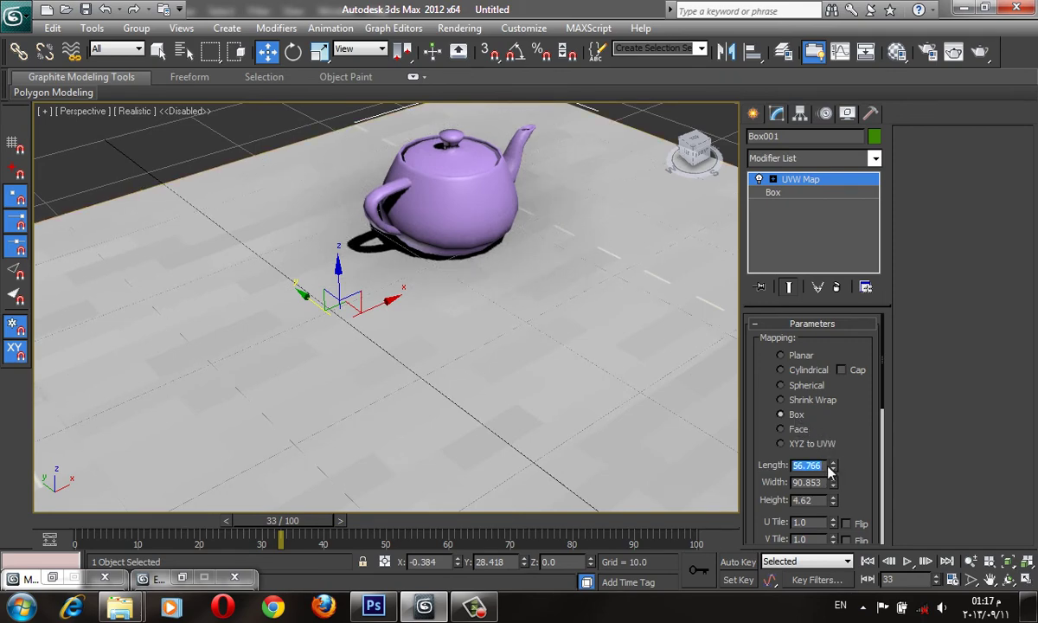
pyautogui.moveTo(830, 468); pyautogui.dragTo(831, 465)
pyautogui.doubleClick(818, 466)
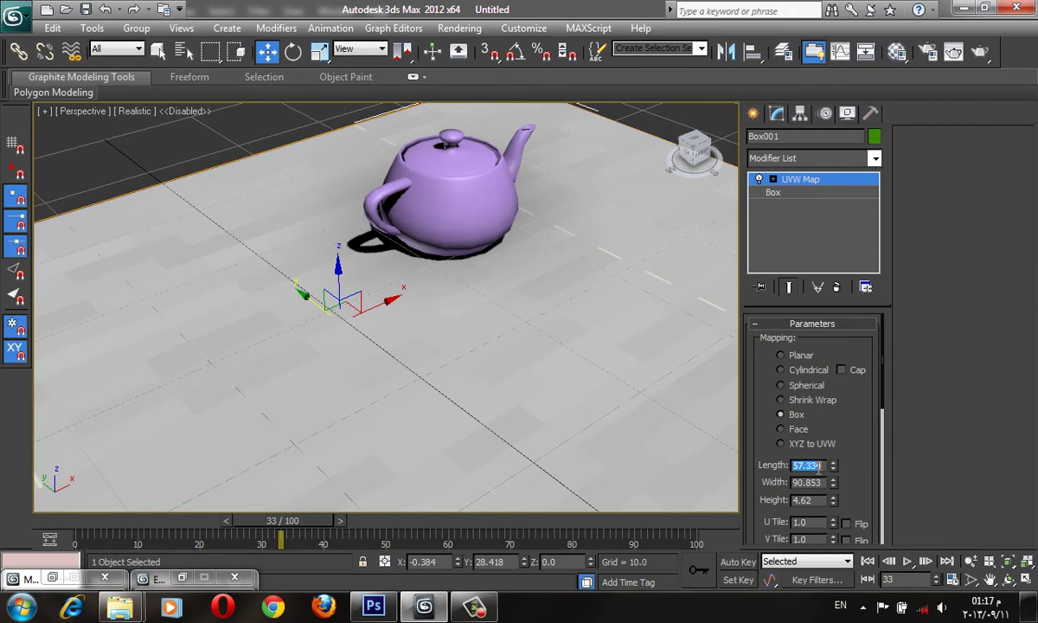
pyautogui.write('50')
pyautogui.press('Tab')
pyautogui.write('50')
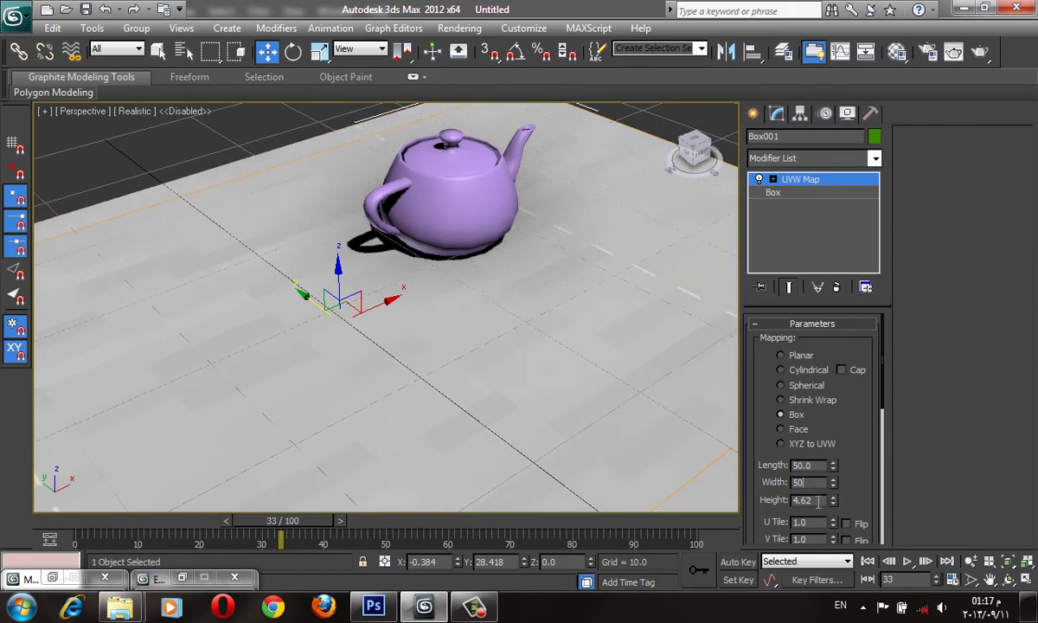
pyautogui.press('Tab')
pyautogui.write('50')
pyautogui.press('Return')
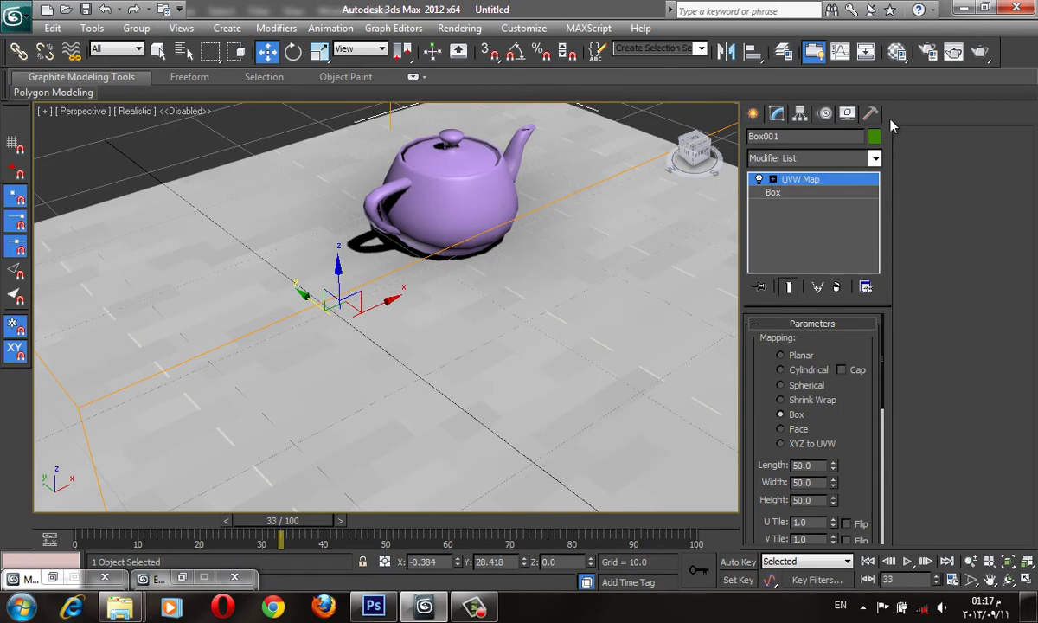
pyautogui.click(979, 52)
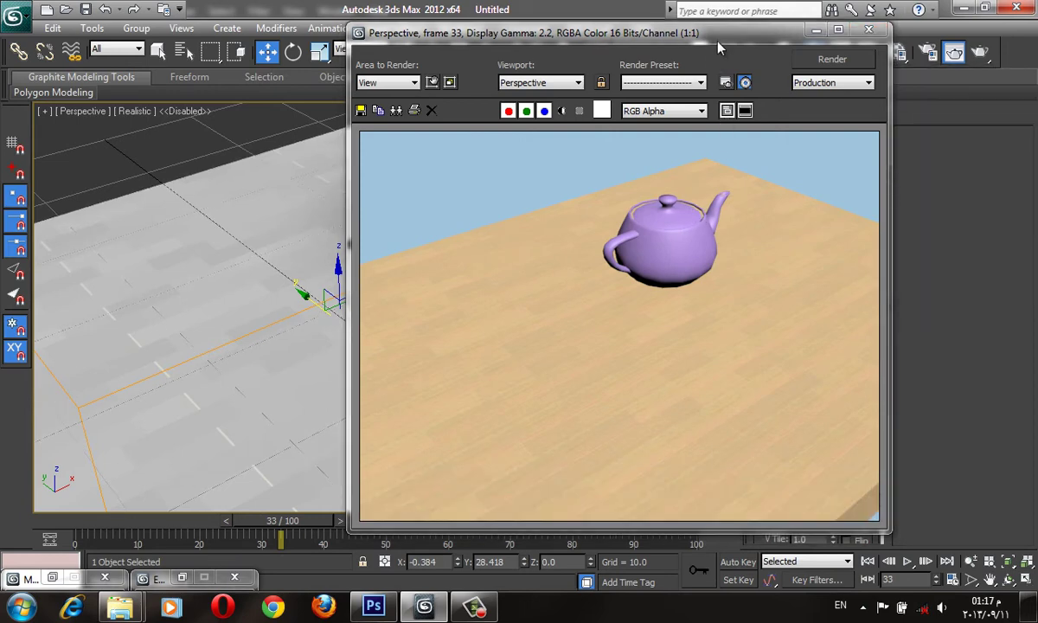
# Step: View the rendered pine plank floor under the purple teapot full-screen, then restore and minimize the render window
pyautogui.moveTo(718, 34); pyautogui.dragTo(485, 4)
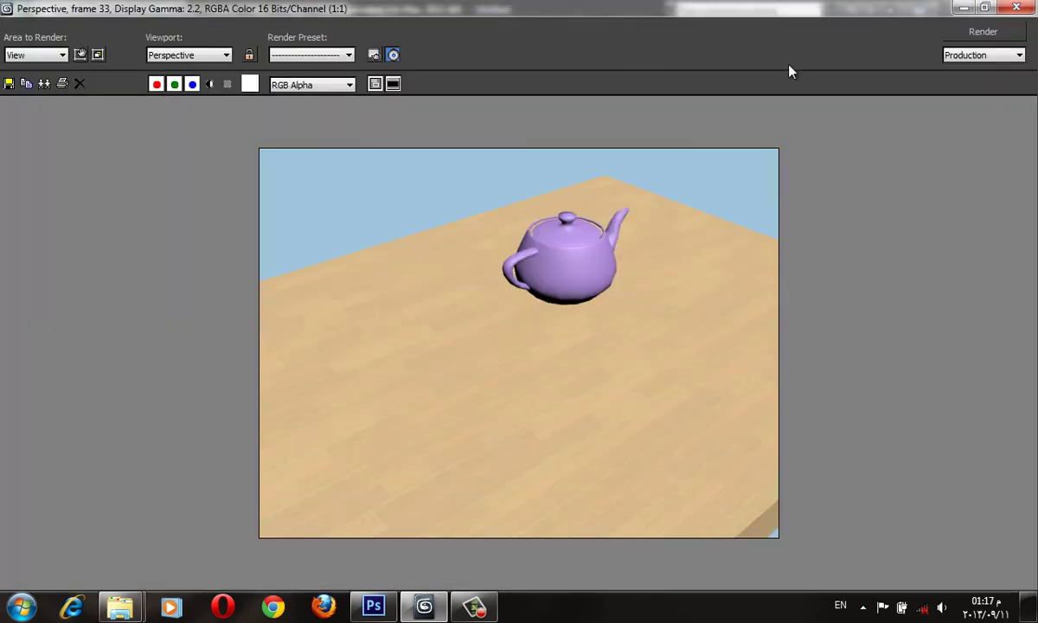
pyautogui.moveTo(952, 8); pyautogui.dragTo(578, 37)
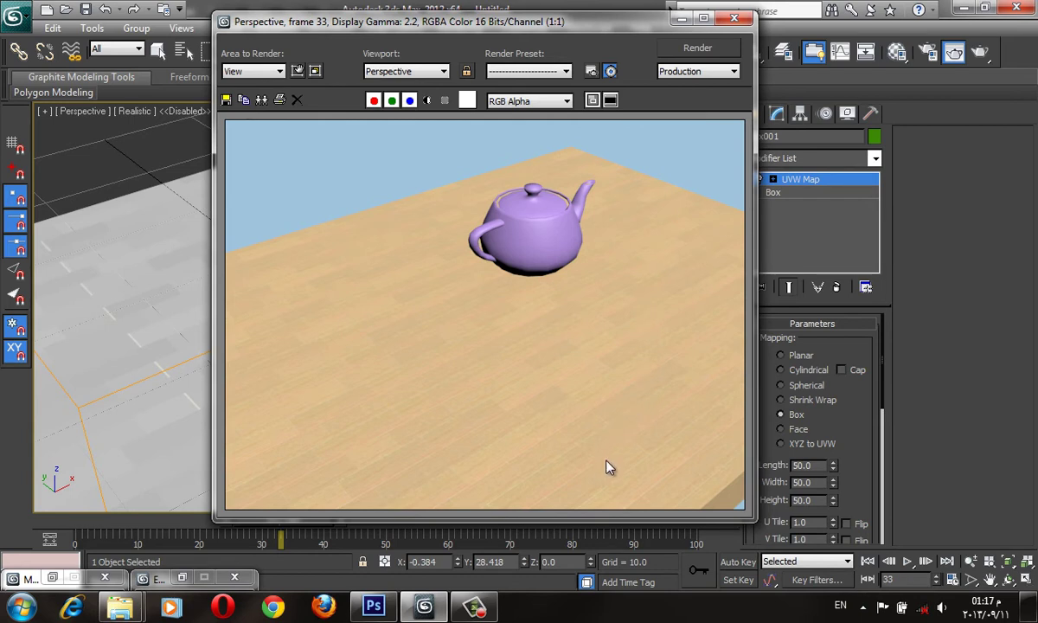
pyautogui.click(680, 18)
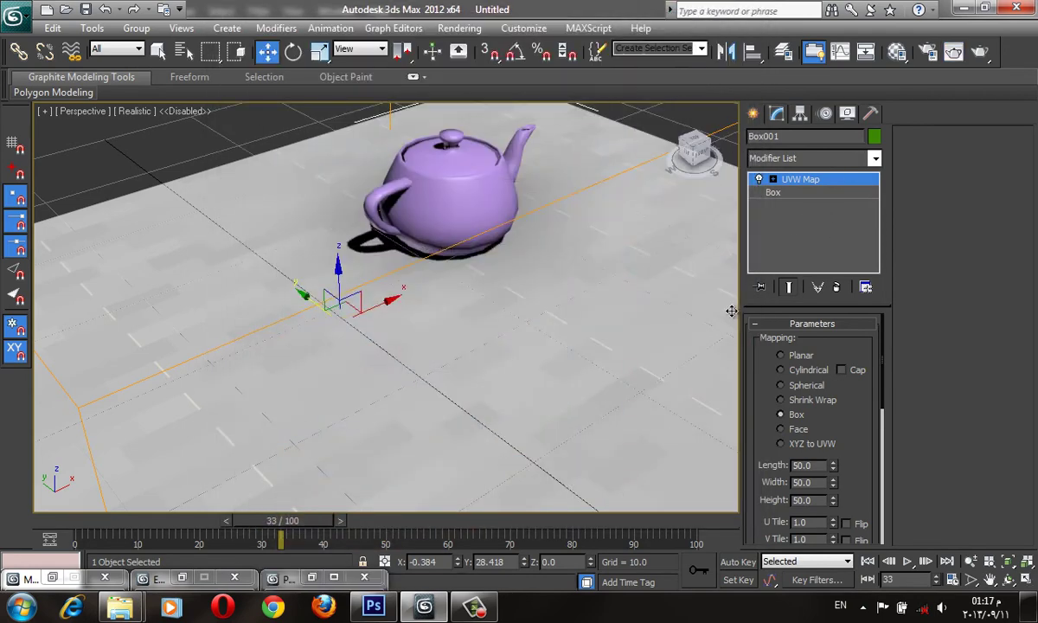
pyautogui.press('m')
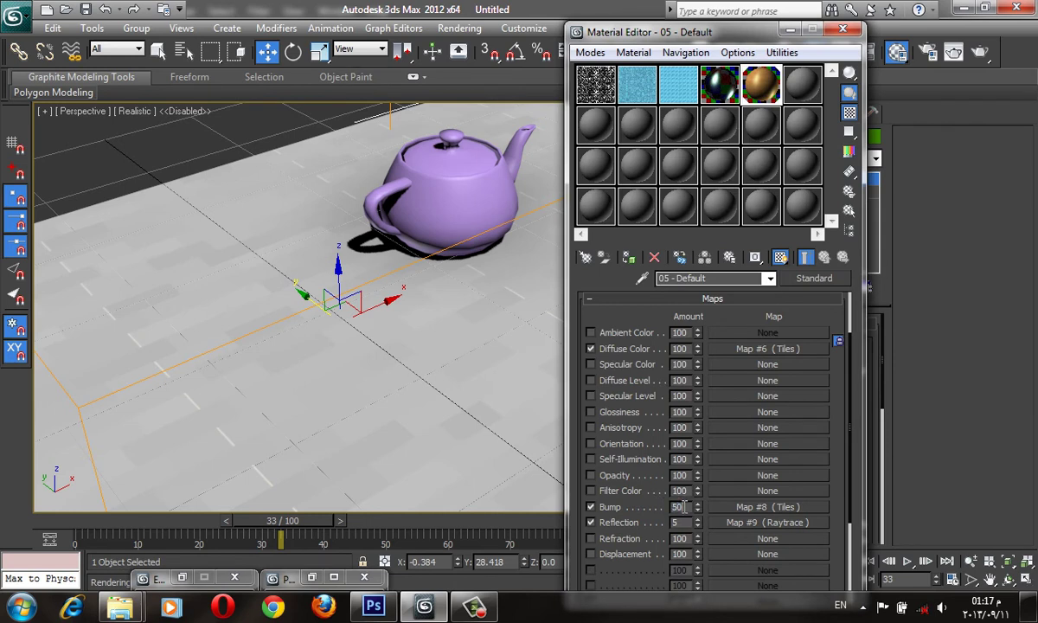
# Step: Drag the pine wood floor material onto the teapot and re-render the scene
pyautogui.click(789, 31)
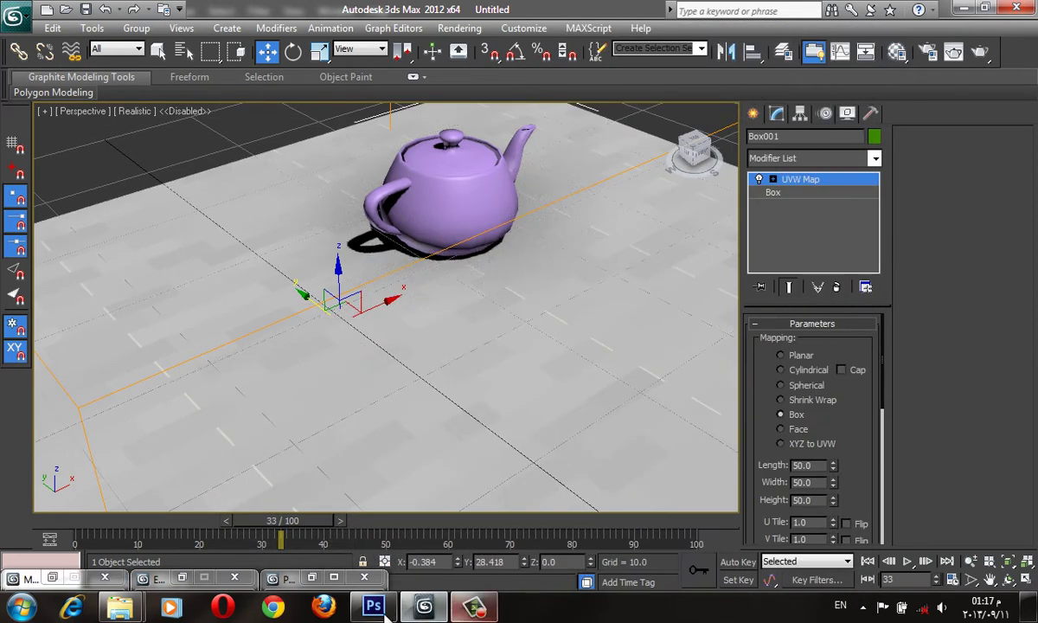
pyautogui.click(54, 577)
pyautogui.moveTo(755, 102); pyautogui.dragTo(428, 173)
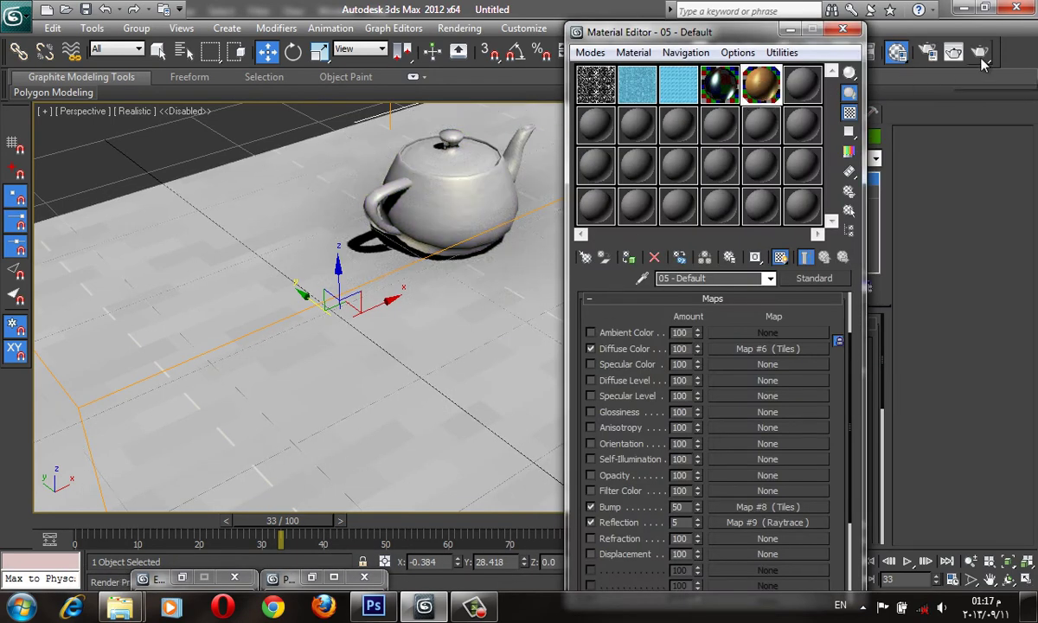
pyautogui.click(953, 52)
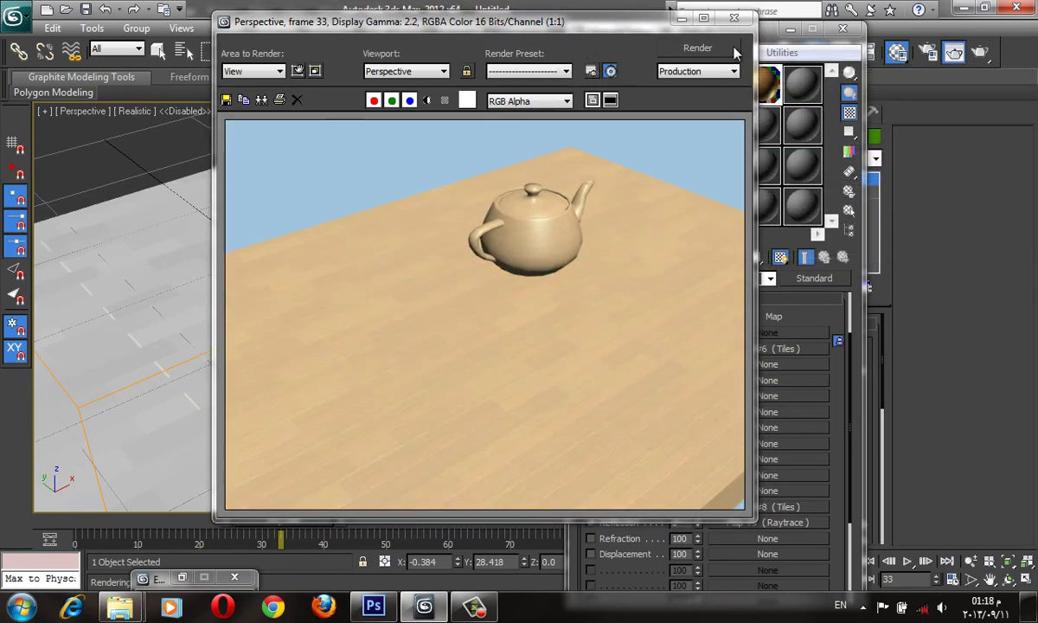
pyautogui.click(681, 17)
pyautogui.moveTo(736, 64); pyautogui.dragTo(668, 134)
# Step: Raise the floor material's reflection amount to 20
pyautogui.click(689, 122)
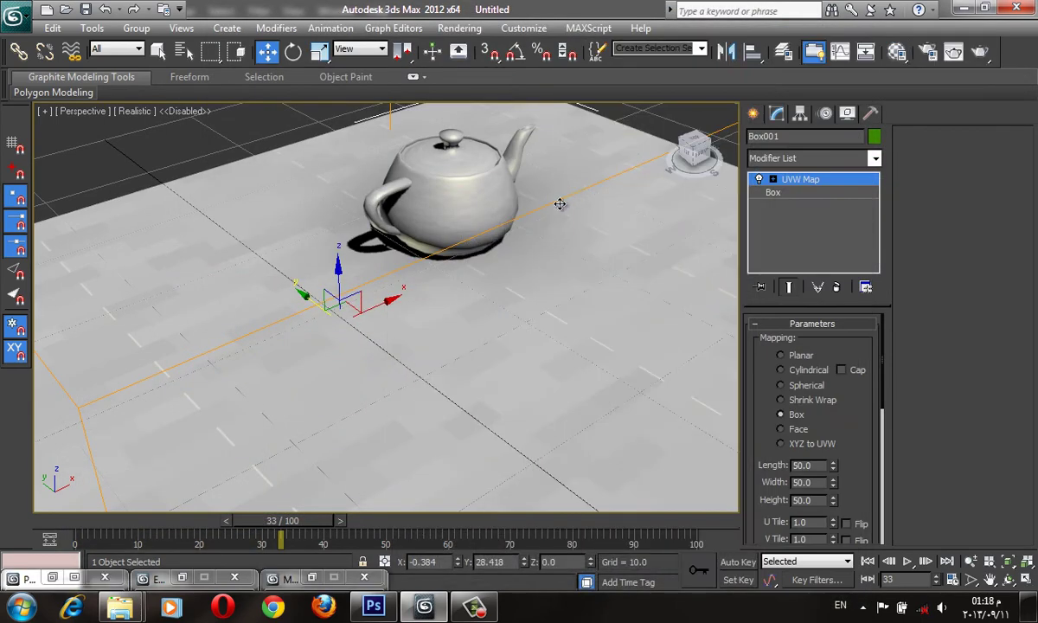
pyautogui.scroll(2, 558, 203)
pyautogui.scroll(3, 551, 222)
pyautogui.scroll(3, 549, 258)
pyautogui.moveTo(542, 256)
pyautogui.mouseDown(button='middle')
pyautogui.moveTo(233, 336)
pyautogui.moveTo(147, 346)
pyautogui.mouseUp(button='middle')
pyautogui.click(897, 52)
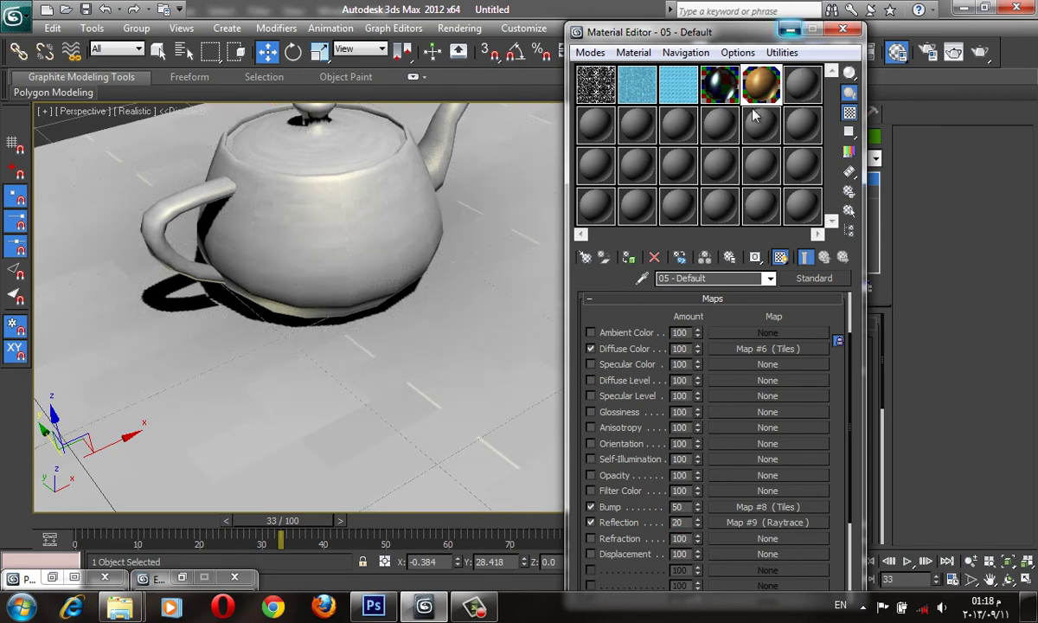
pyautogui.click(790, 31)
pyautogui.moveTo(499, 357); pyautogui.dragTo(503, 382, button='middle')
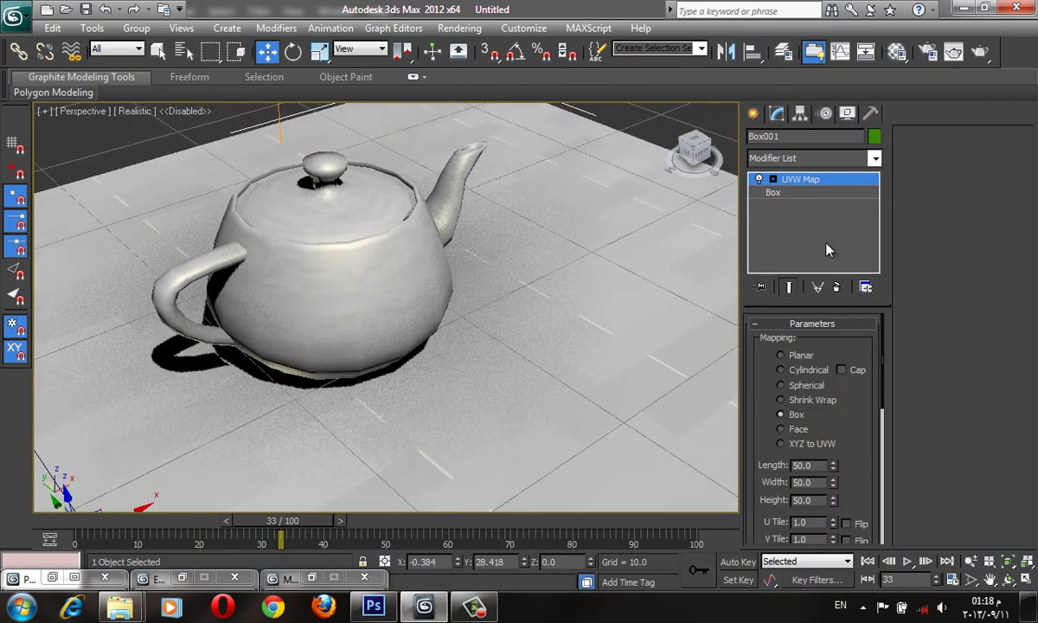
# Step: Draw a purple cylinder, Cylinder001, and a green box, Box002, behind the teapot
pyautogui.click(752, 113)
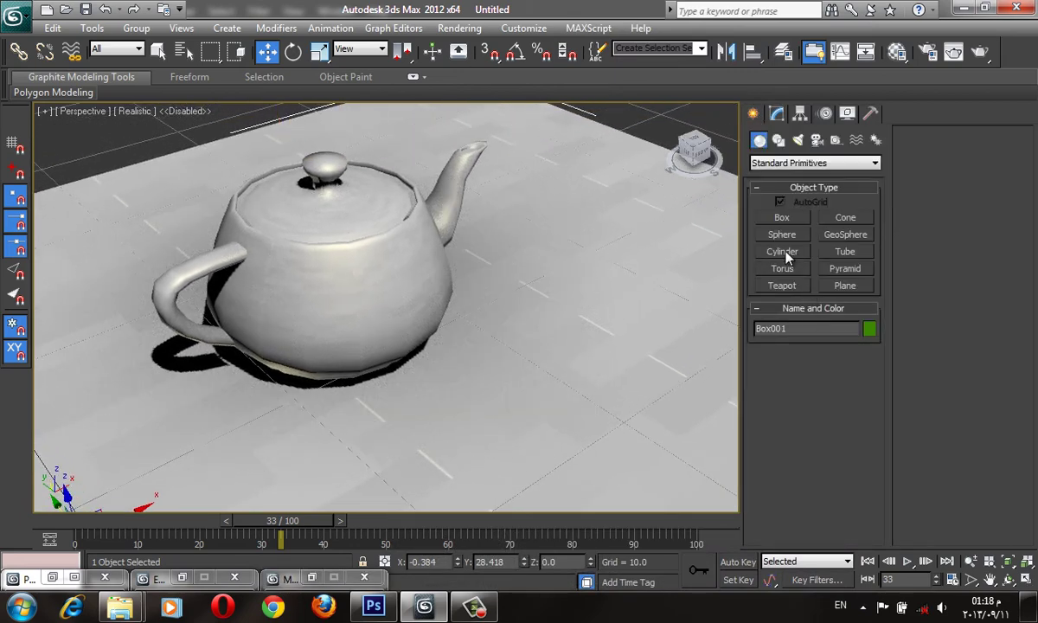
pyautogui.click(783, 251)
pyautogui.moveTo(554, 188); pyautogui.dragTo(523, 210)
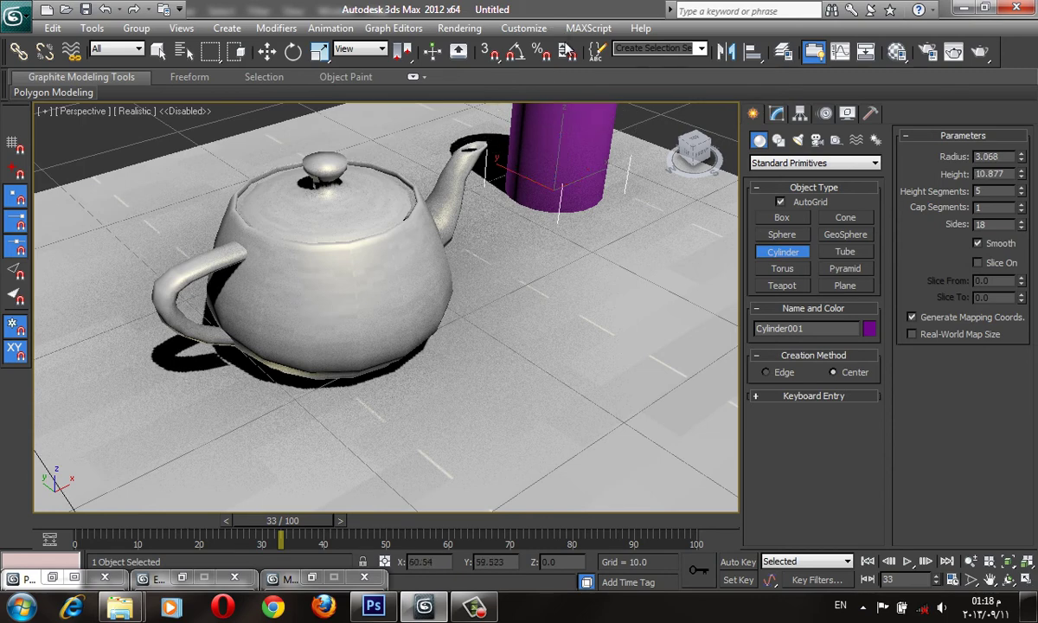
pyautogui.moveTo(420, 115); pyautogui.dragTo(302, 16)
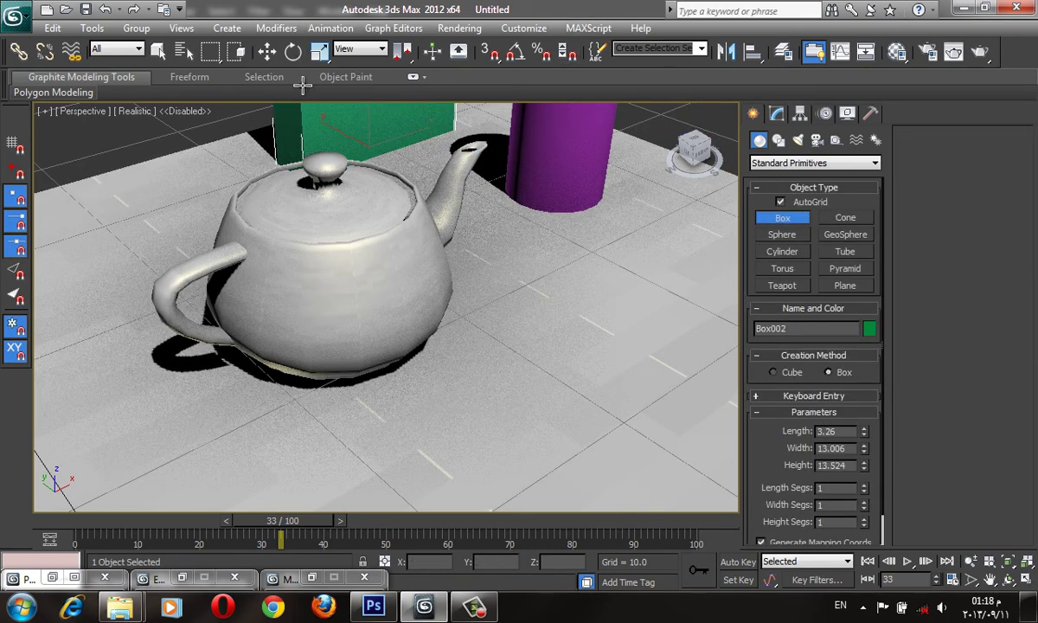
pyautogui.scroll(-2, 495, 340)
pyautogui.scroll(-3, 615, 313)
pyautogui.scroll(2, 442, 318)
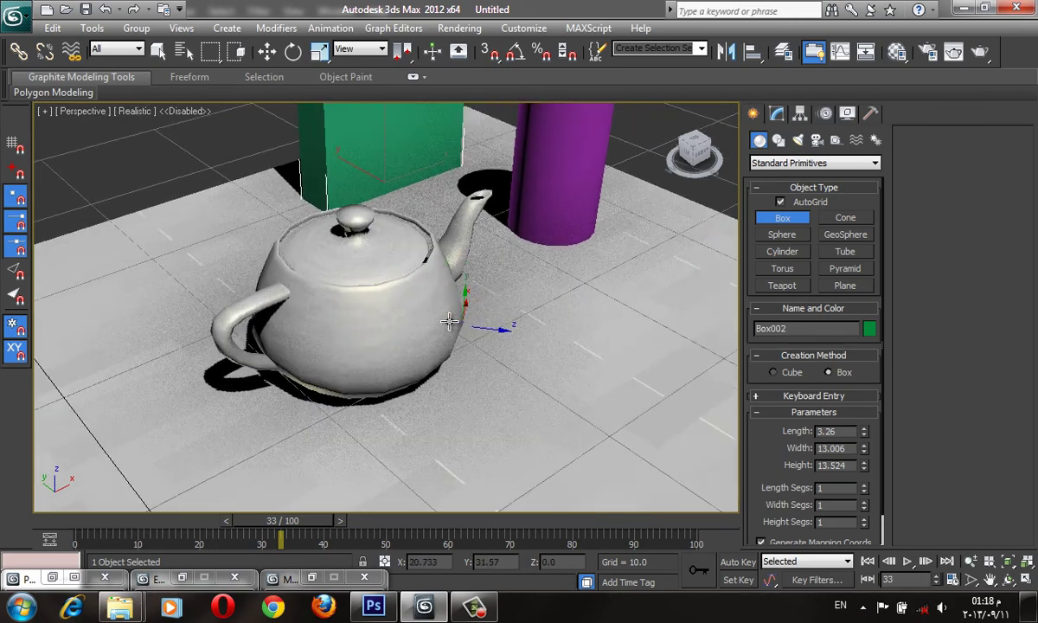
# Step: Render the scene and zoom the render to 2:1 to check the faint floor reflections
pyautogui.click(978, 53)
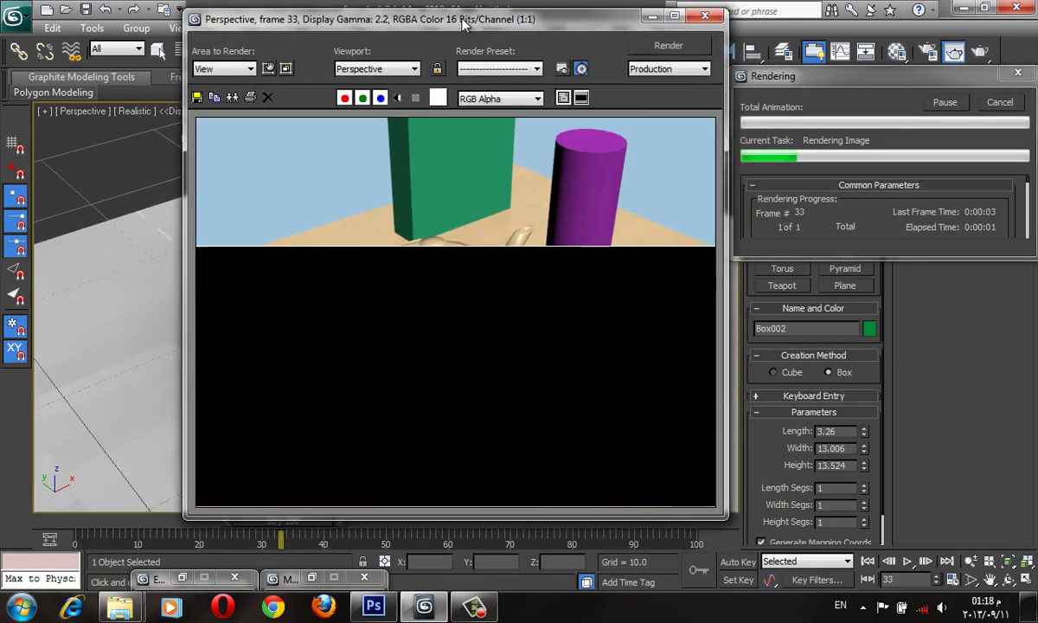
pyautogui.moveTo(465, 24); pyautogui.dragTo(431, 23)
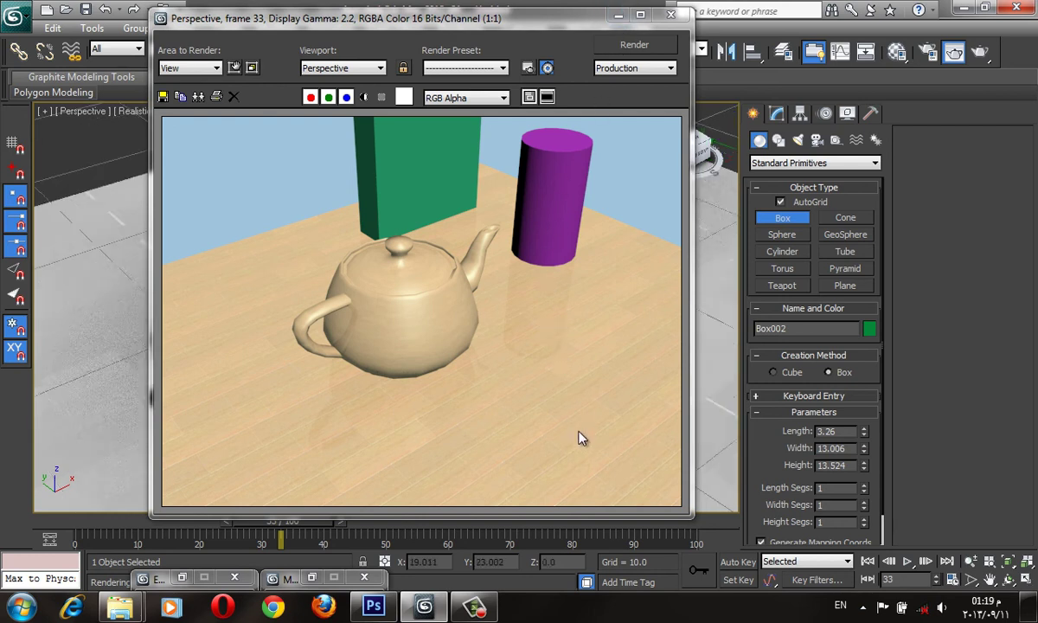
pyautogui.scroll(1, 569, 419)
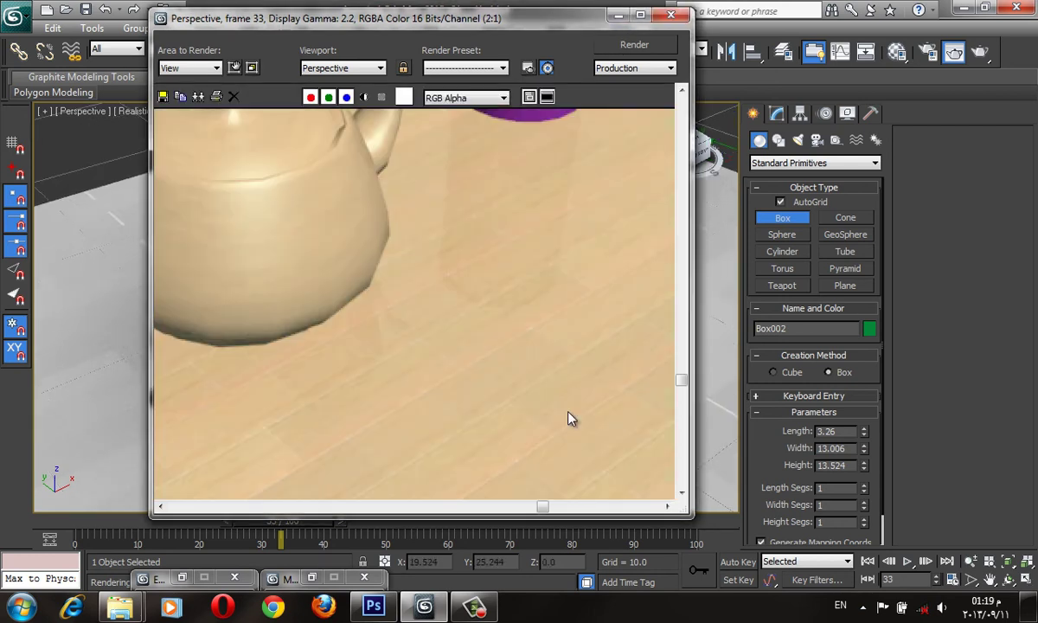